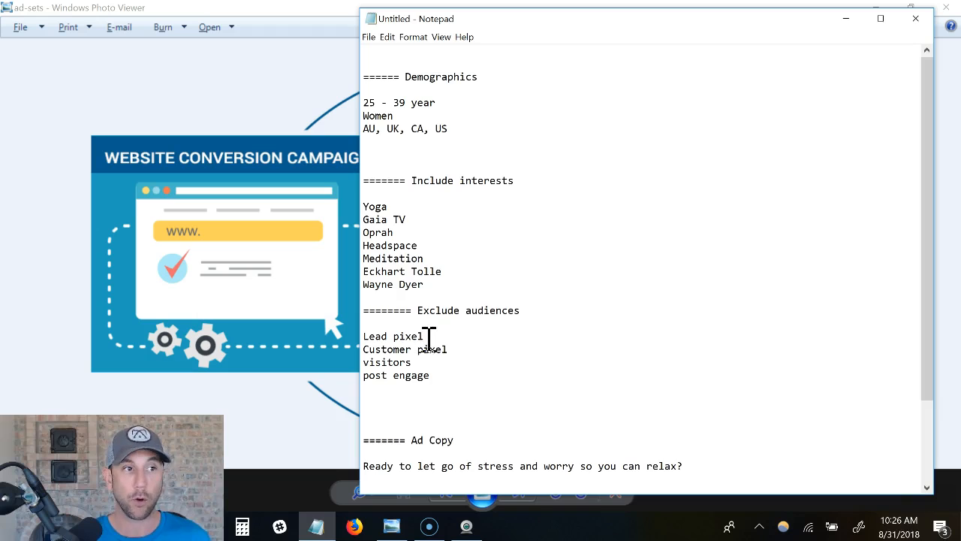
left_click_drag(406, 364, 393, 364)
left_click(411, 383)
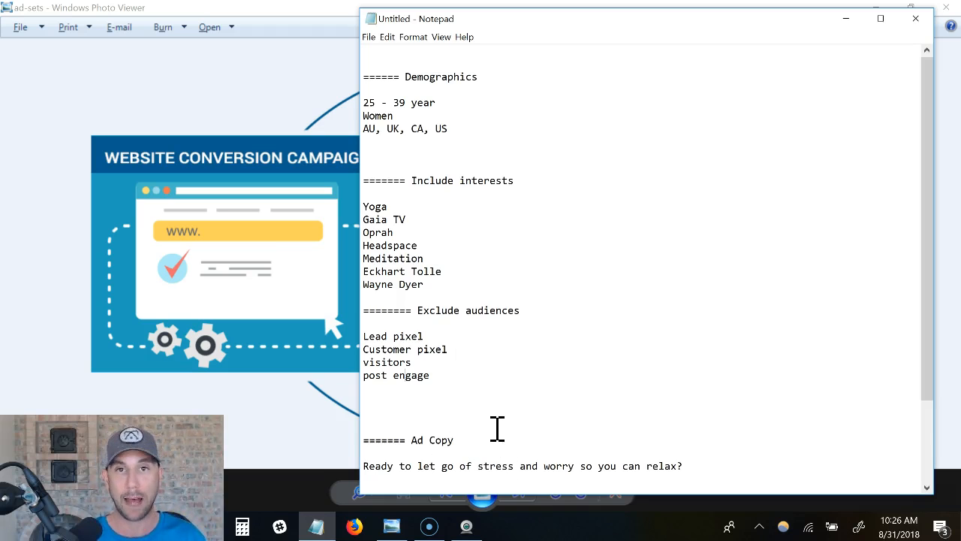
- Switch to Ads Manager and start a new campaign named AA - 8-31-18 with the Conversions objective
key("alt+Tab")
key("alt+Tab")
key("alt+Tab")
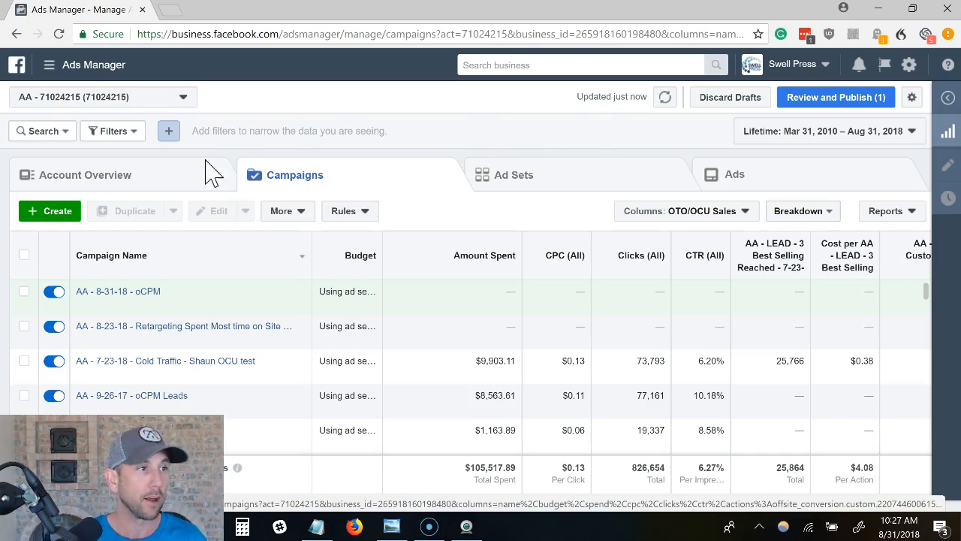
left_click(58, 218)
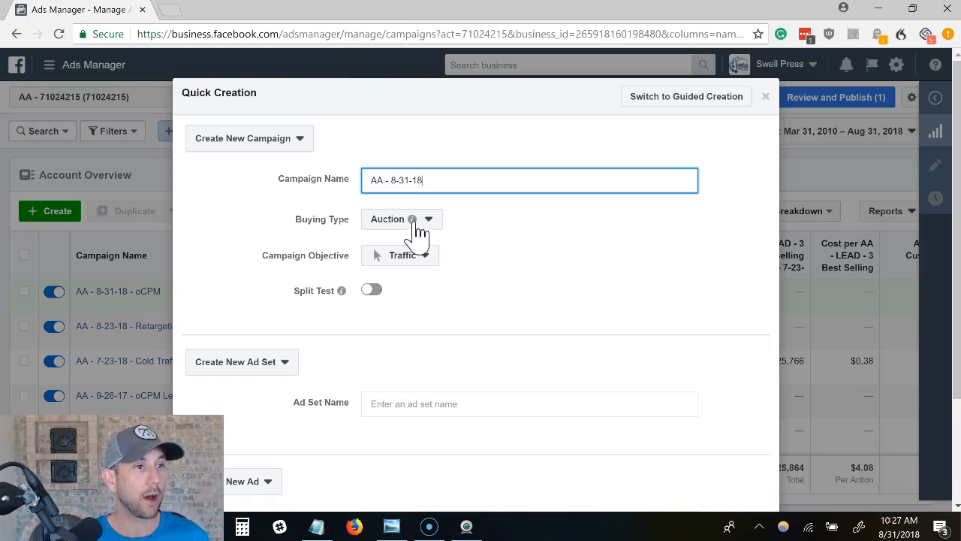
left_click(424, 257)
scroll(428, 353, "down", 2)
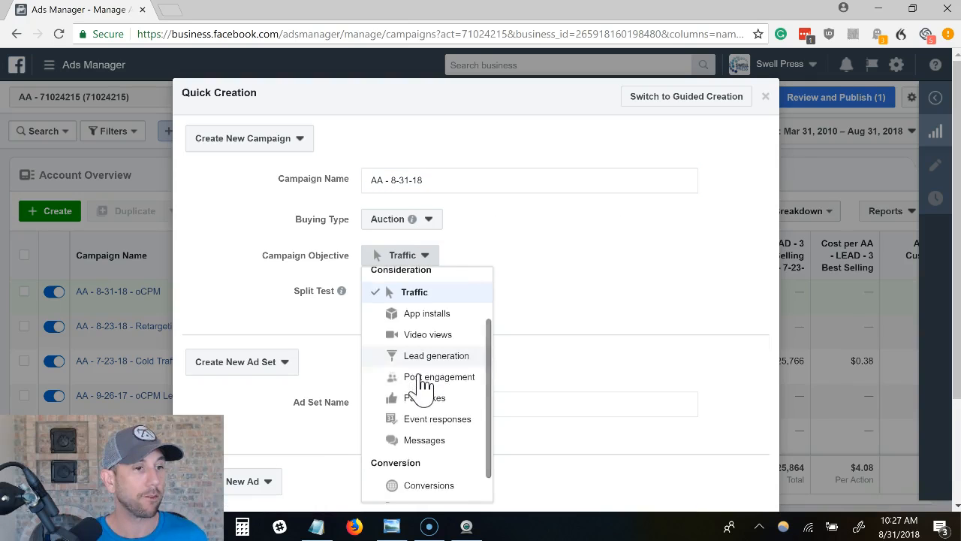
left_click(417, 488)
- Copy the campaign name AA - 8-31-18 into the ad set and ad names, and save everything to draft
left_click(430, 180)
triple_click(430, 181)
key("ctrl+c")
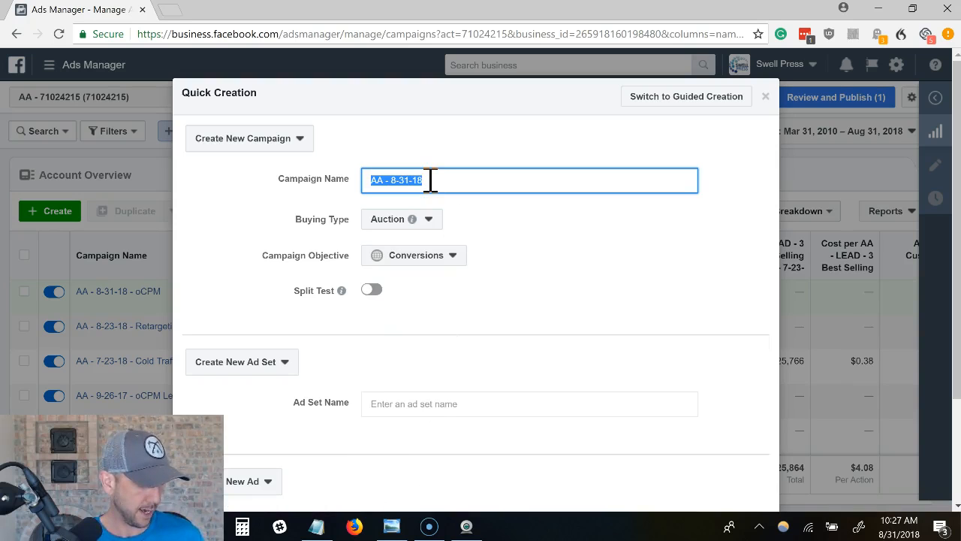
left_click(434, 404)
key("ctrl+v")
scroll(439, 398, "down", 2)
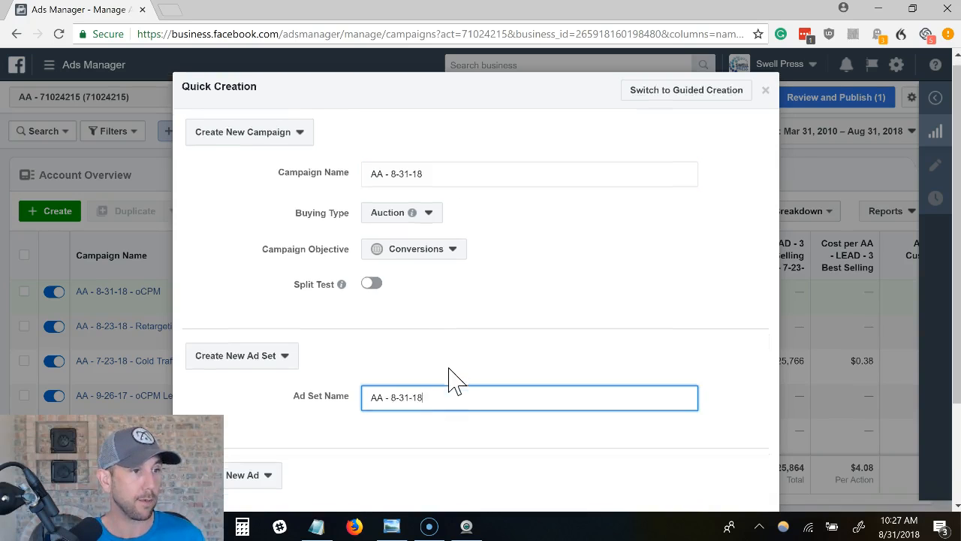
left_click(429, 383)
key("ctrl+v")
scroll(468, 339, "up", 3)
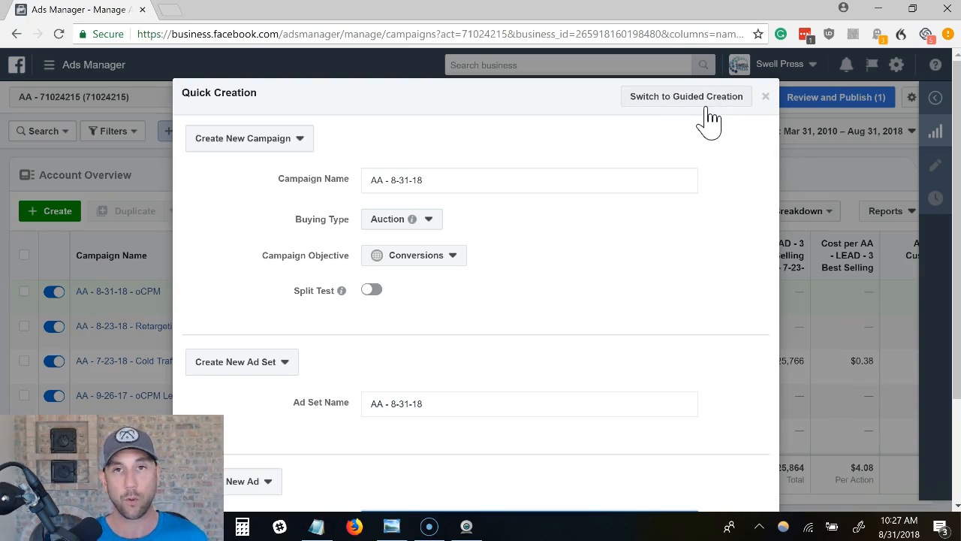
scroll(552, 175, "down", 3)
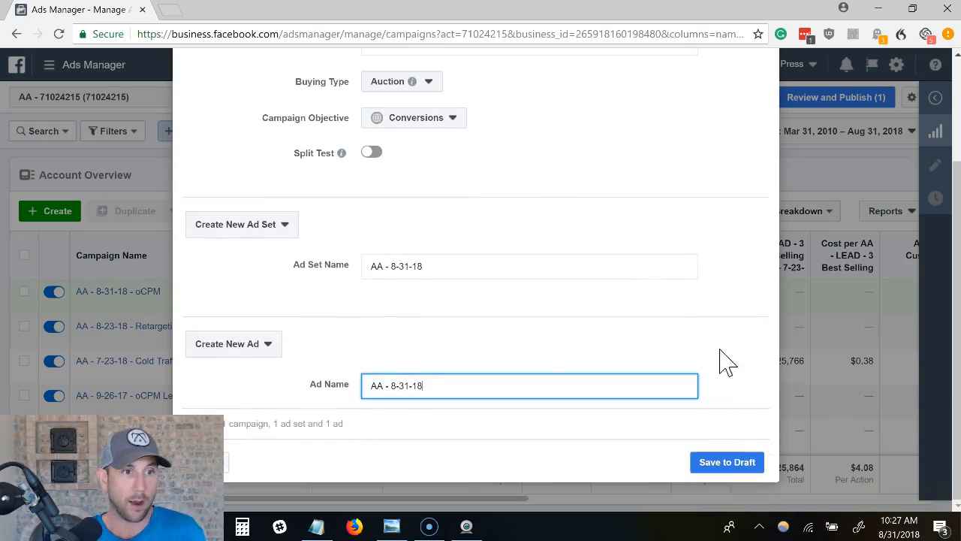
left_click(732, 470)
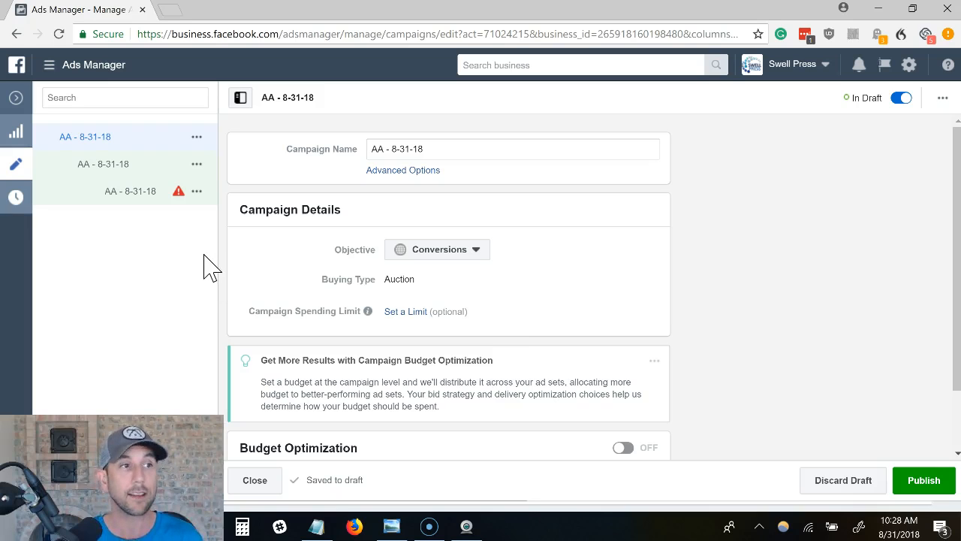
- Review the draft campaign's settings and open its ad set AA - 8-31-18 for editing
scroll(395, 217, "down", 1)
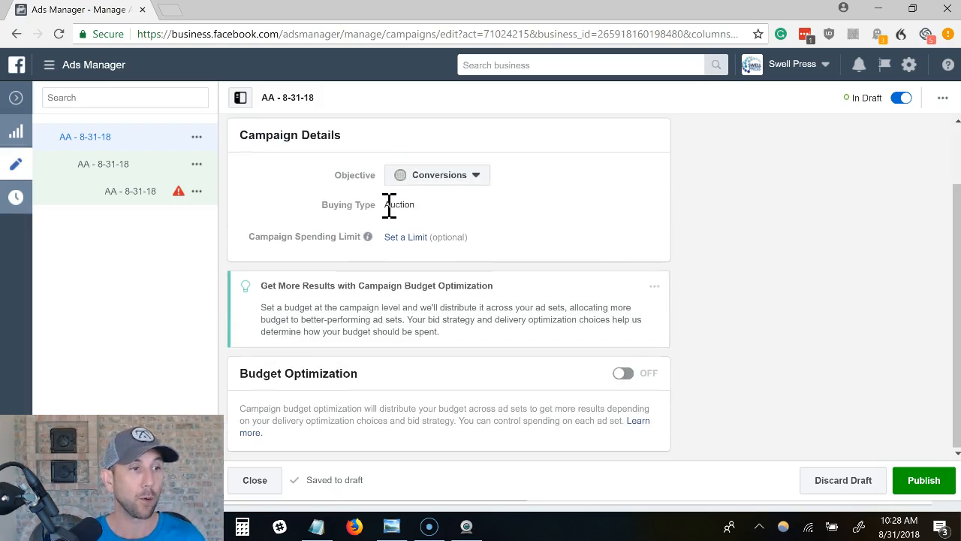
scroll(389, 204, "up", 1)
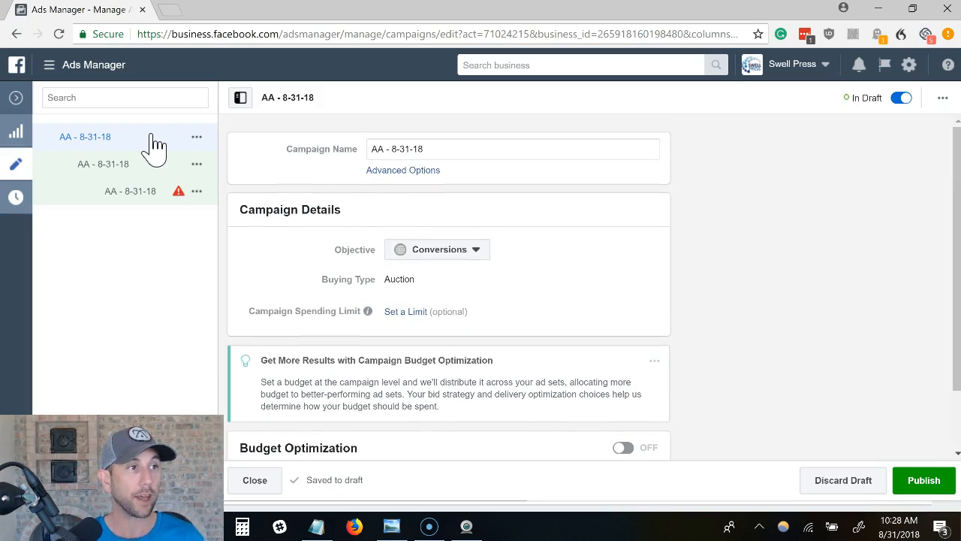
scroll(378, 215, "down", 1)
left_click(102, 172)
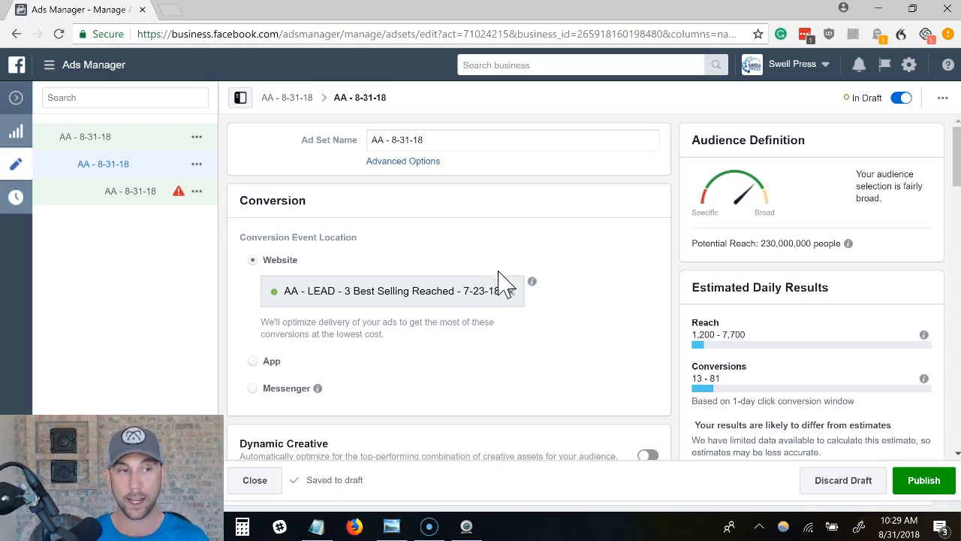
- Dismiss the dynamic creative tip and set the ad set's daily budget to $5.00
scroll(532, 331, "down", 1)
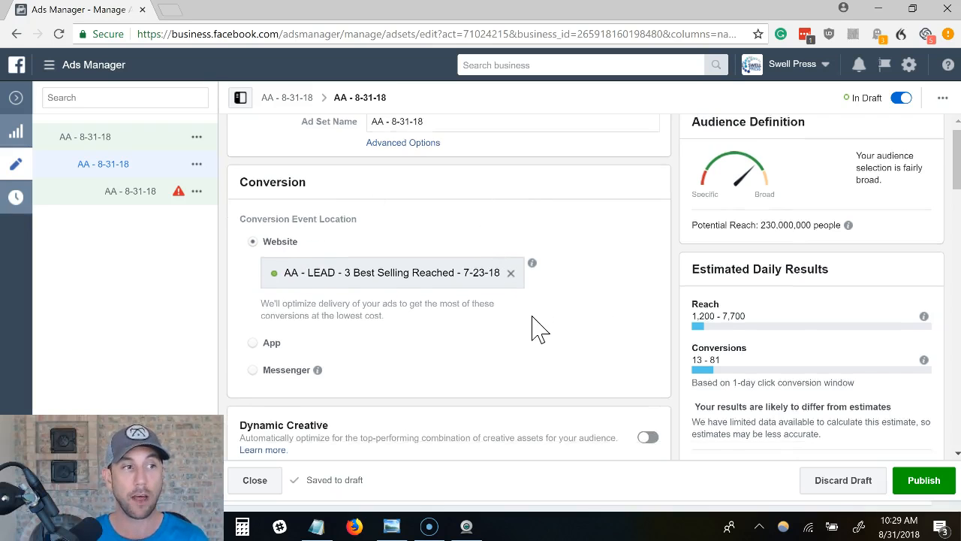
scroll(539, 257, "down", 2)
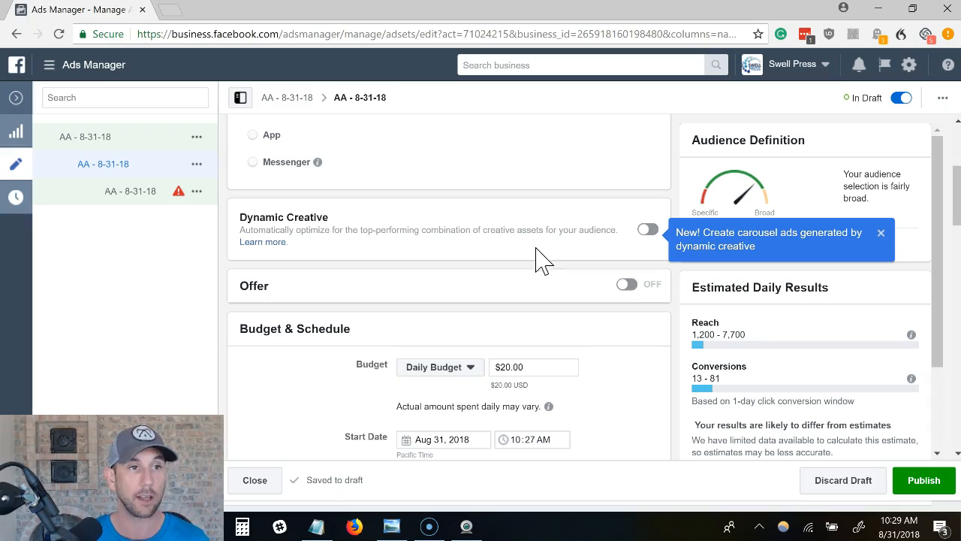
left_click(883, 233)
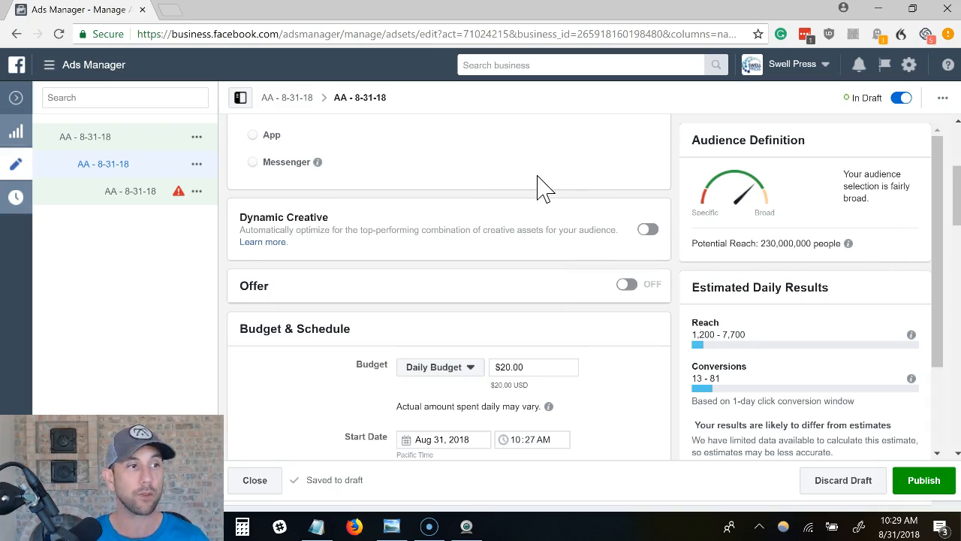
scroll(537, 177, "down", 1)
scroll(538, 196, "down", 1)
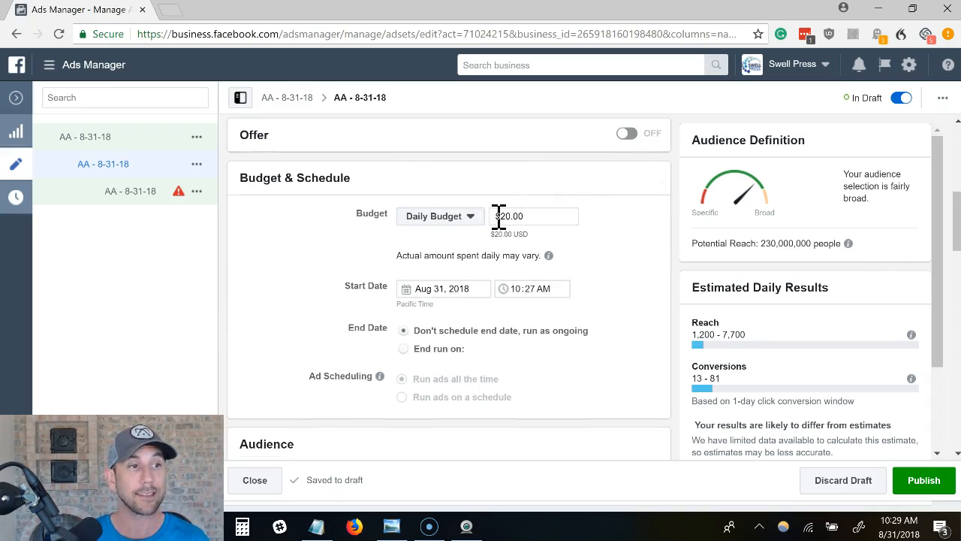
left_click_drag(501, 216, 508, 218)
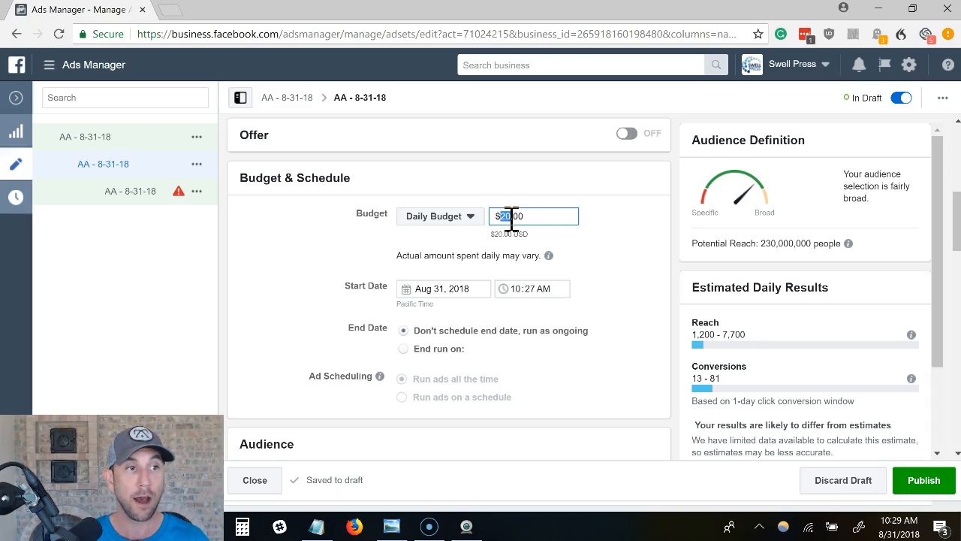
type("5")
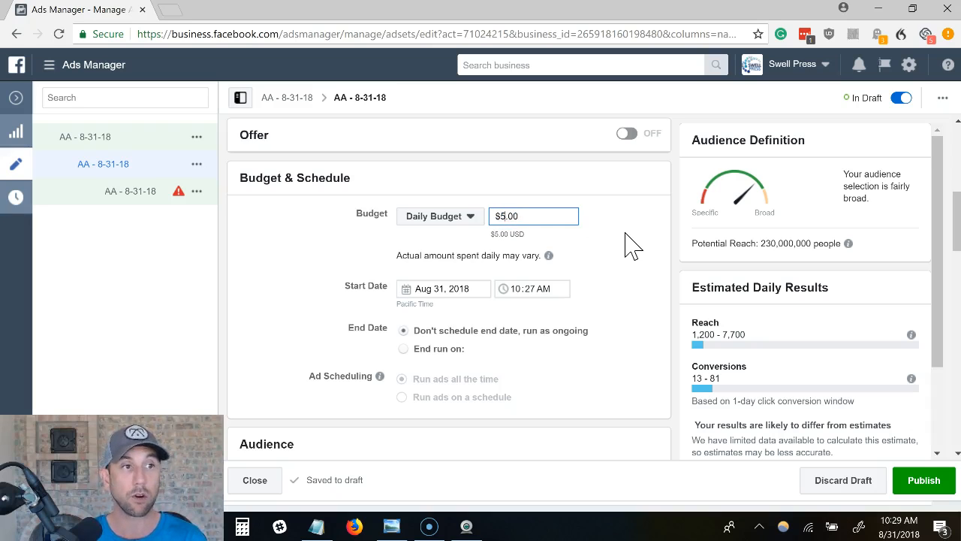
left_click(629, 245)
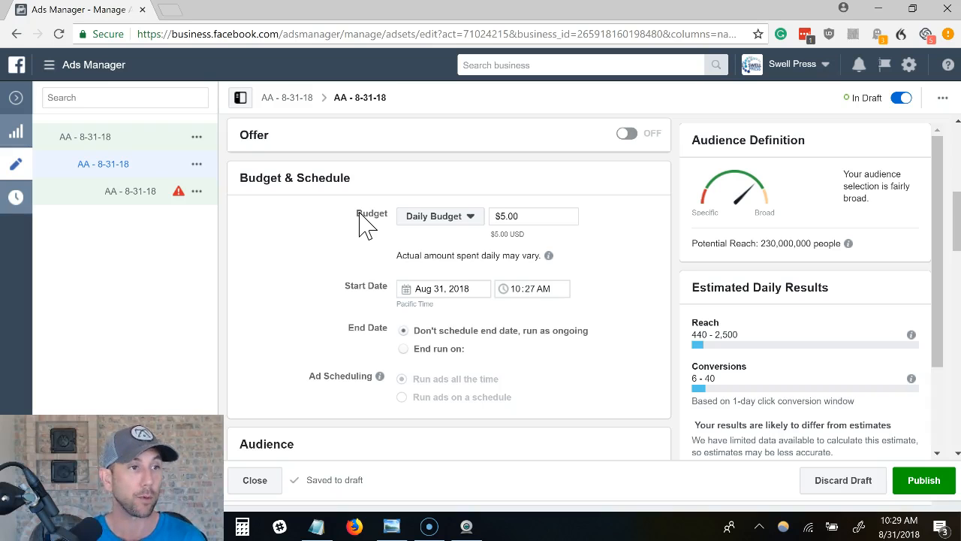
- Look over the custom and lookalike audiences available for inclusion in the ad set's audience
scroll(359, 223, "down", 1)
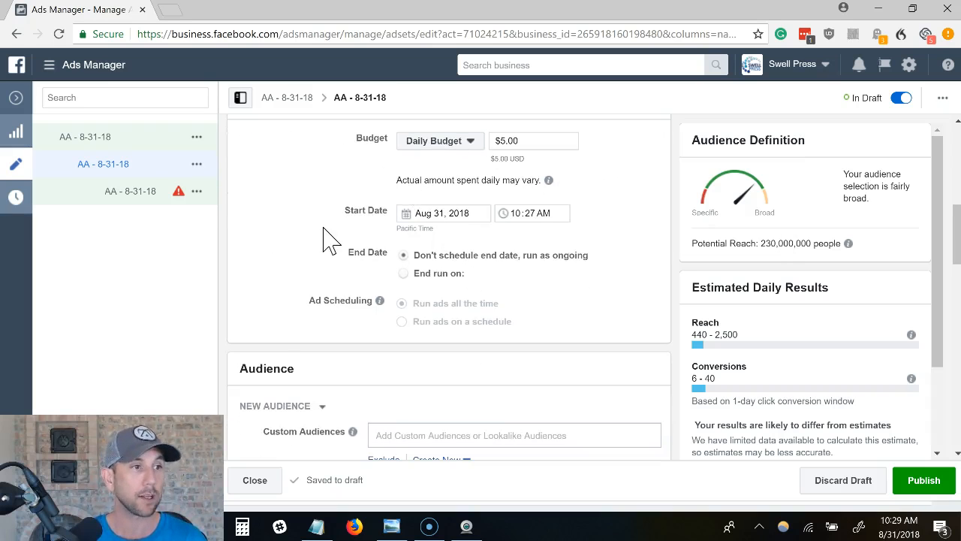
scroll(330, 240, "down", 2)
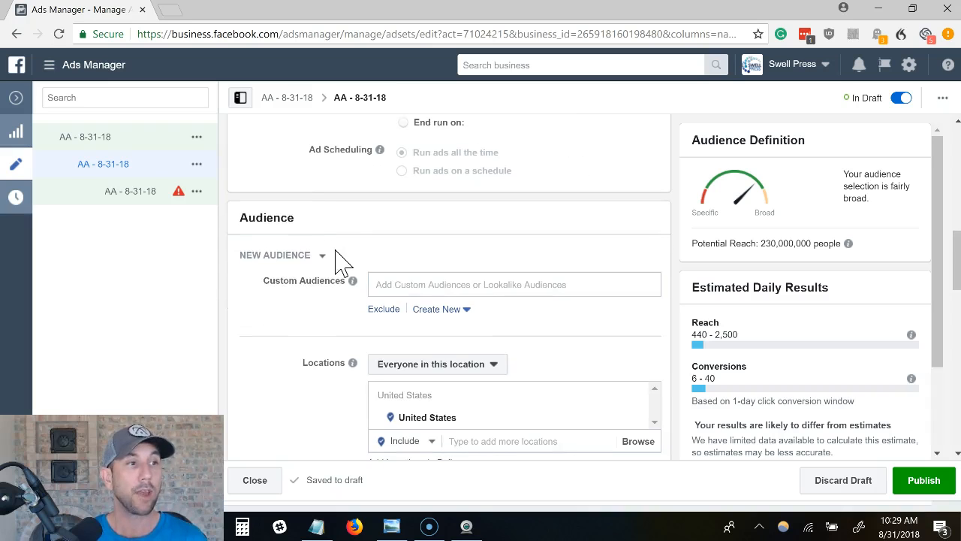
scroll(350, 236, "down", 1)
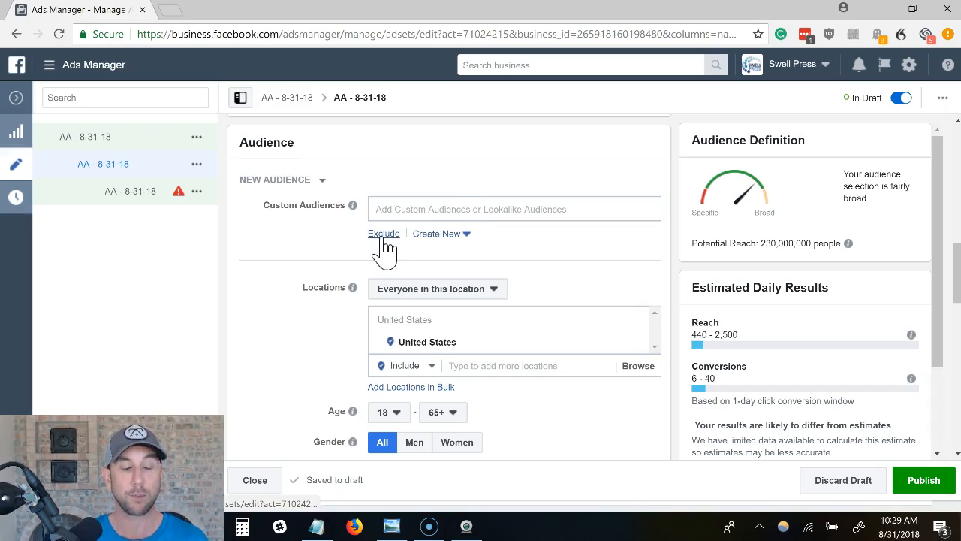
left_click(418, 214)
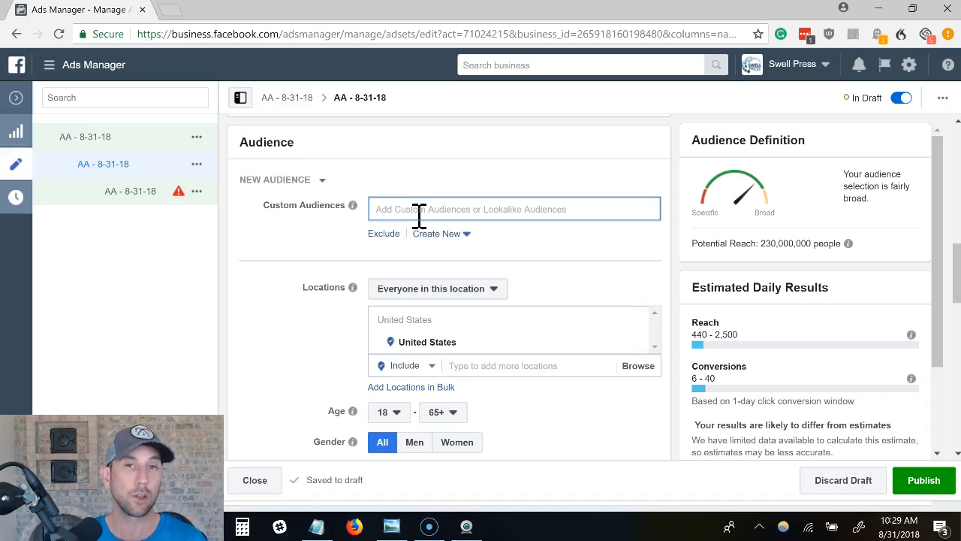
left_click(418, 214)
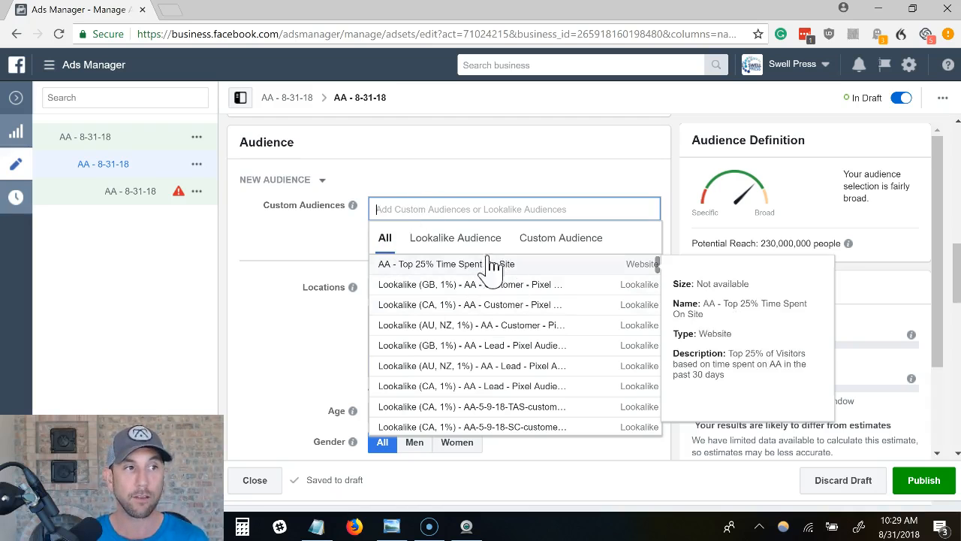
left_click(349, 252)
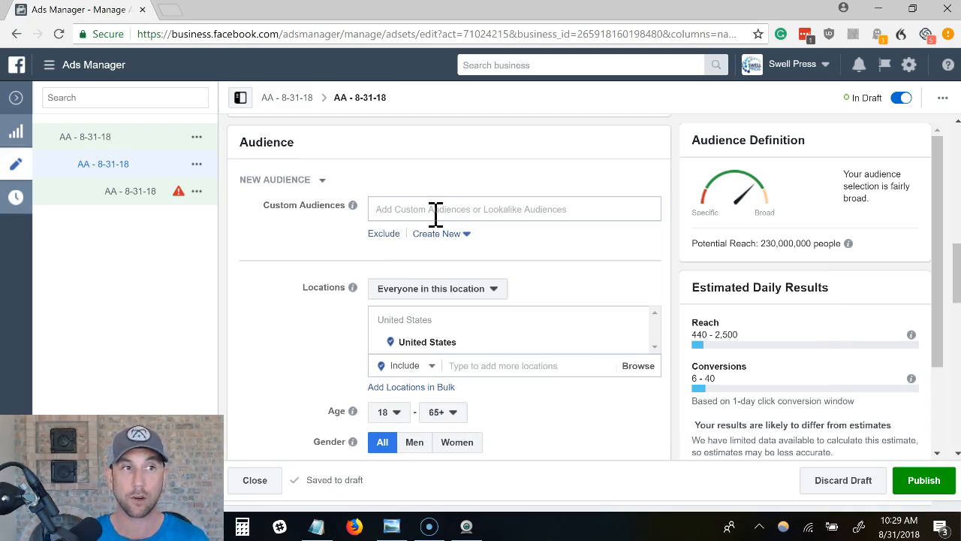
- Exclude the custom audiences AA - Customer - Pixel Audience, TAS - Members - Page Pixels and AA - Lead - Pixel Audience from the ad set
left_click(387, 234)
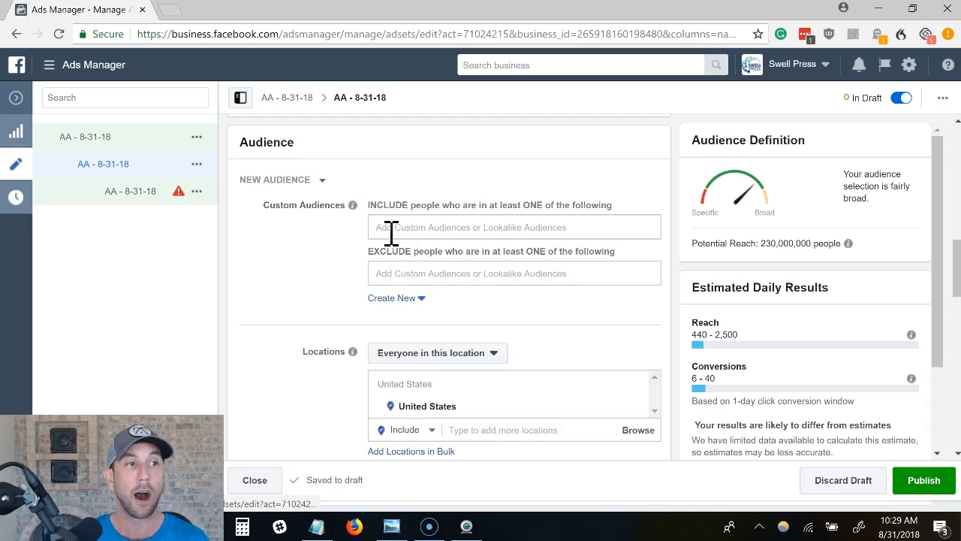
left_click(424, 274)
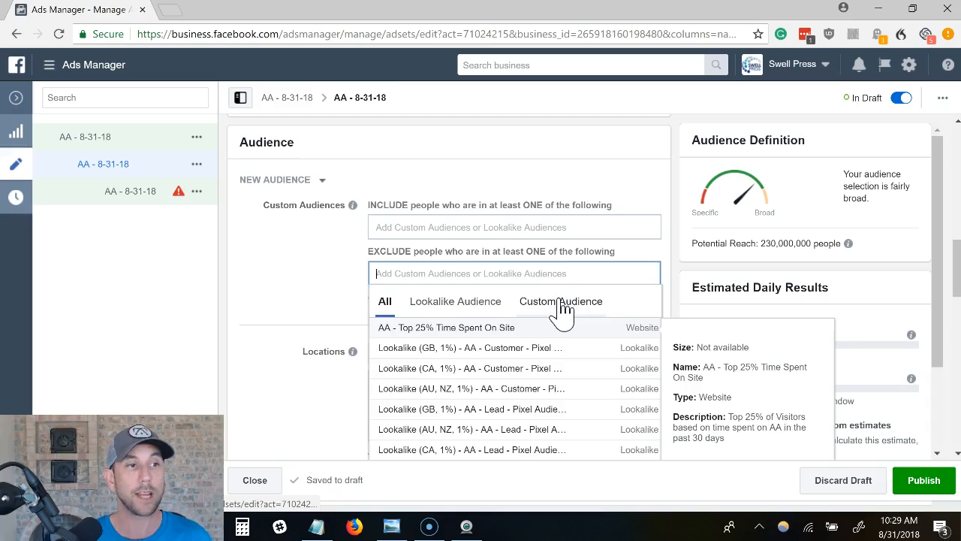
left_click(560, 305)
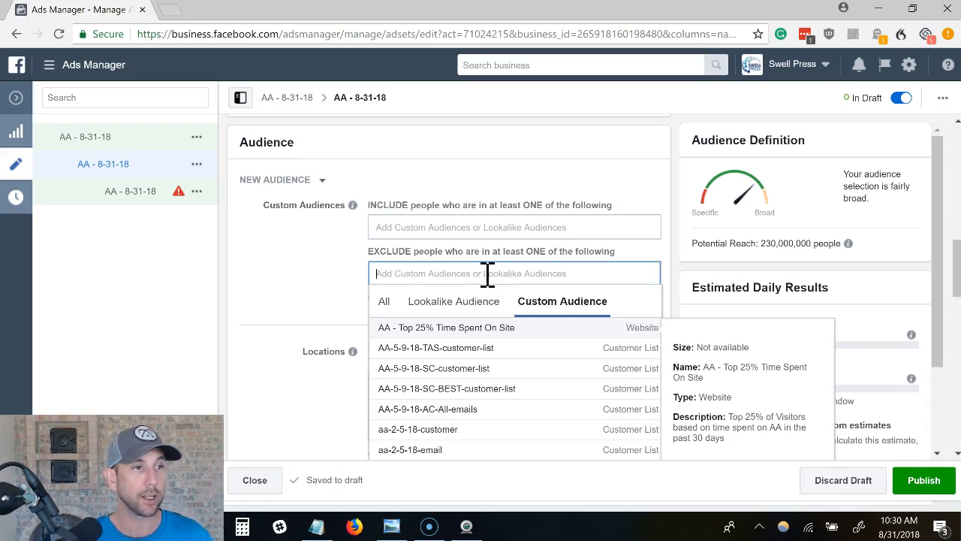
type("pix")
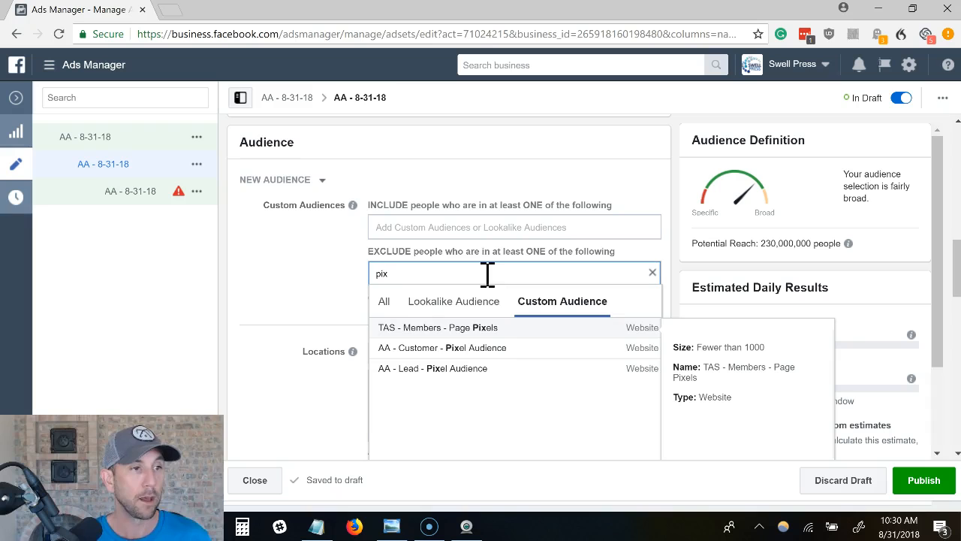
left_click(447, 348)
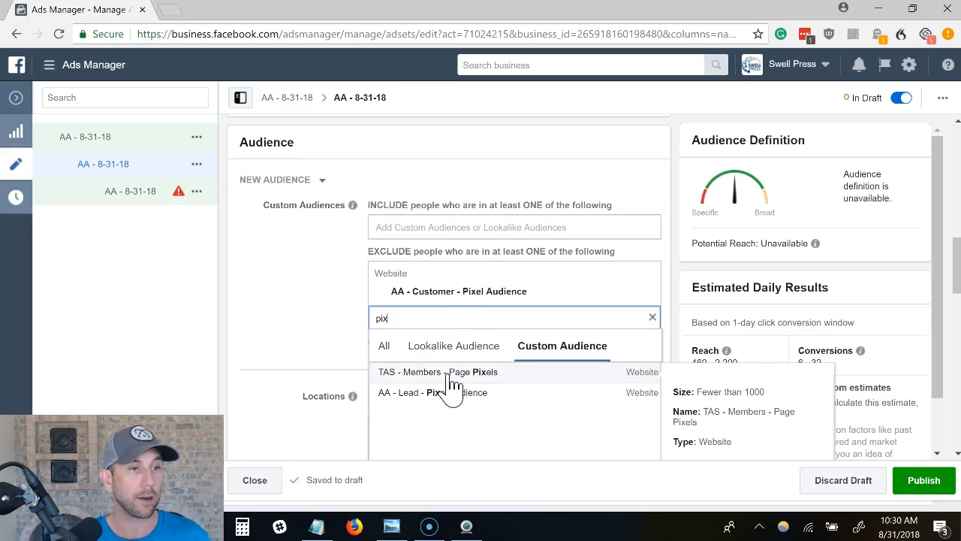
left_click(453, 375)
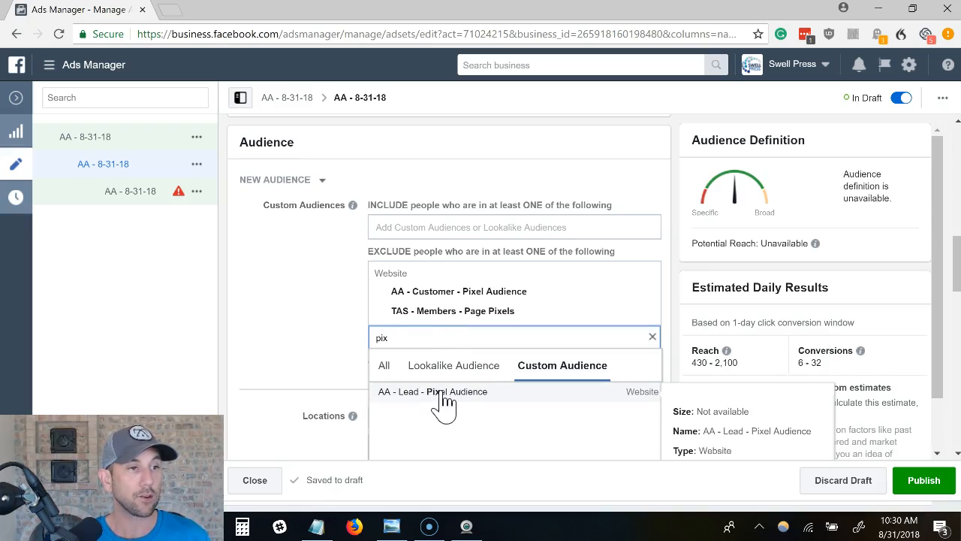
left_click(441, 403)
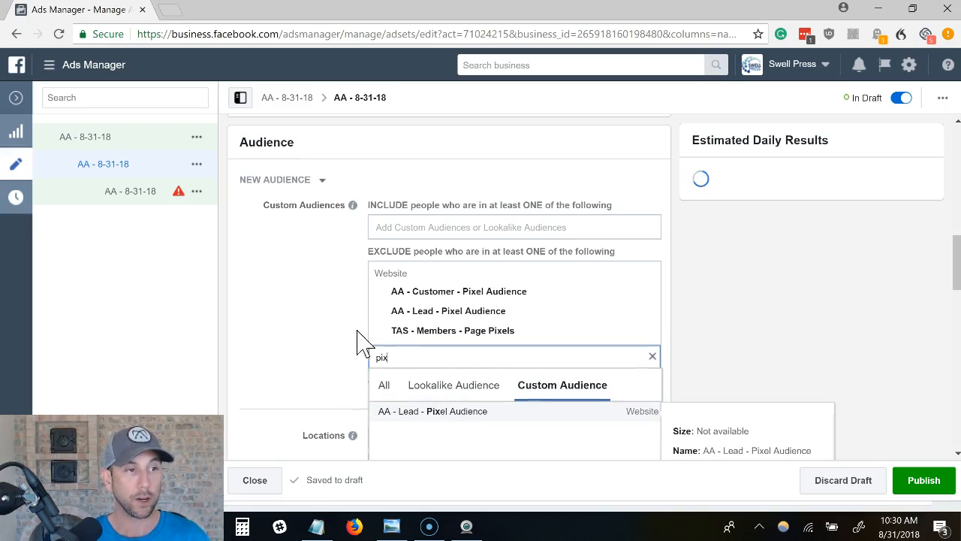
left_click_drag(386, 355, 371, 357)
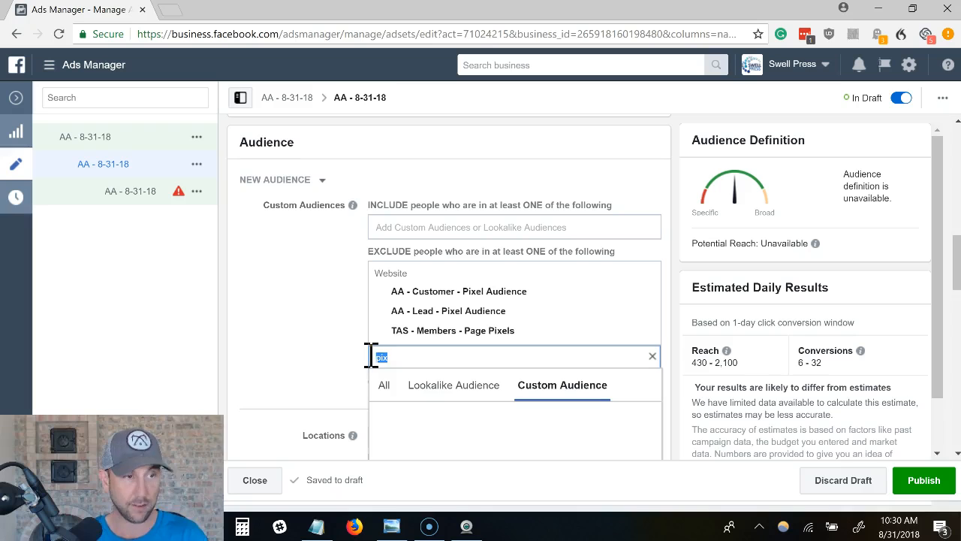
key("BackSpace")
left_click(328, 356)
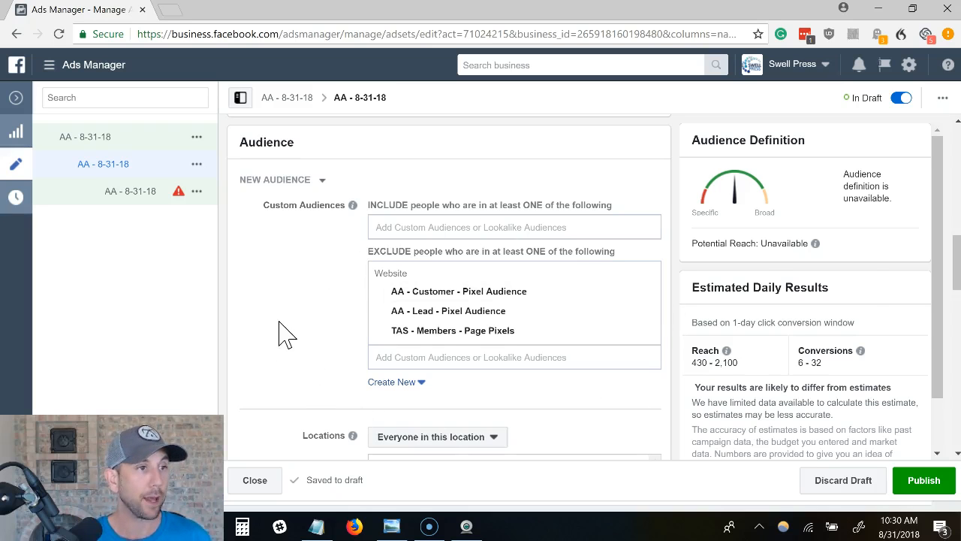
- Check the excluded audiences in the Notepad notes and exclude the custom audience AA - All Website Visitors from the ad set
key("alt+Tab")
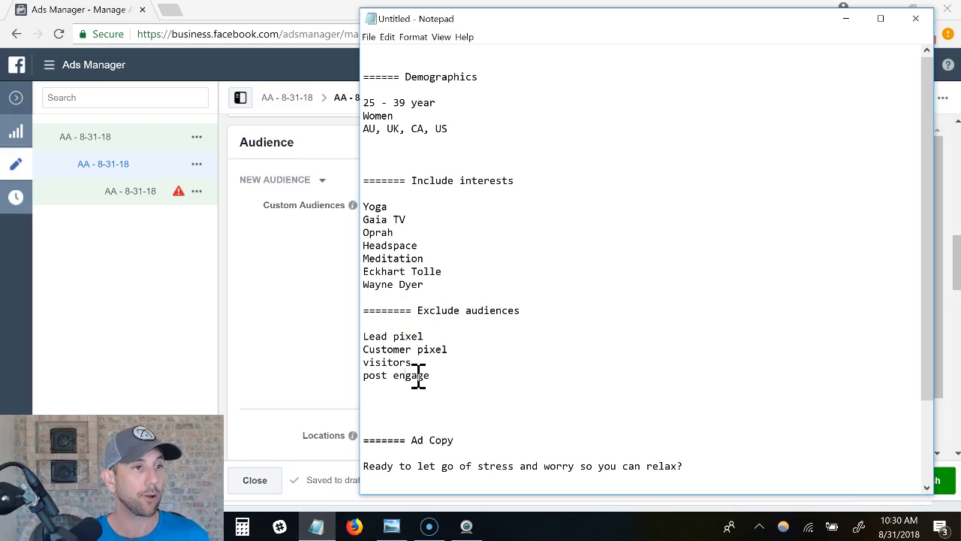
key("alt+Tab")
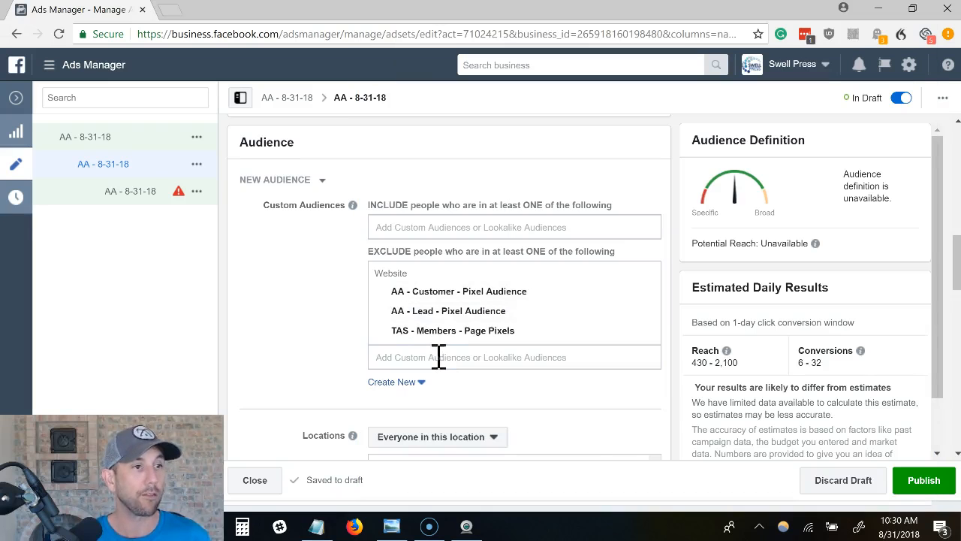
left_click(439, 357)
type("visitor")
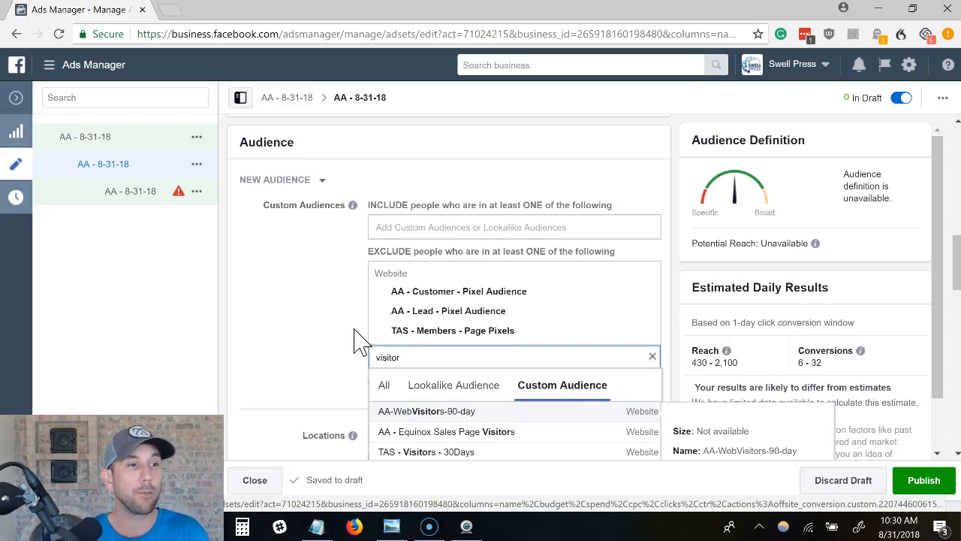
scroll(413, 360, "down", 1)
type("or")
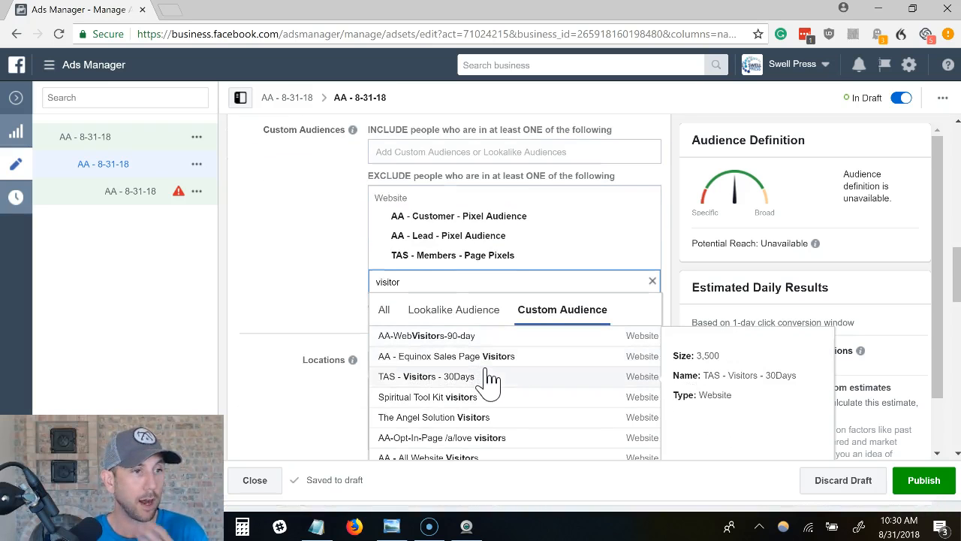
scroll(483, 380, "down", 1)
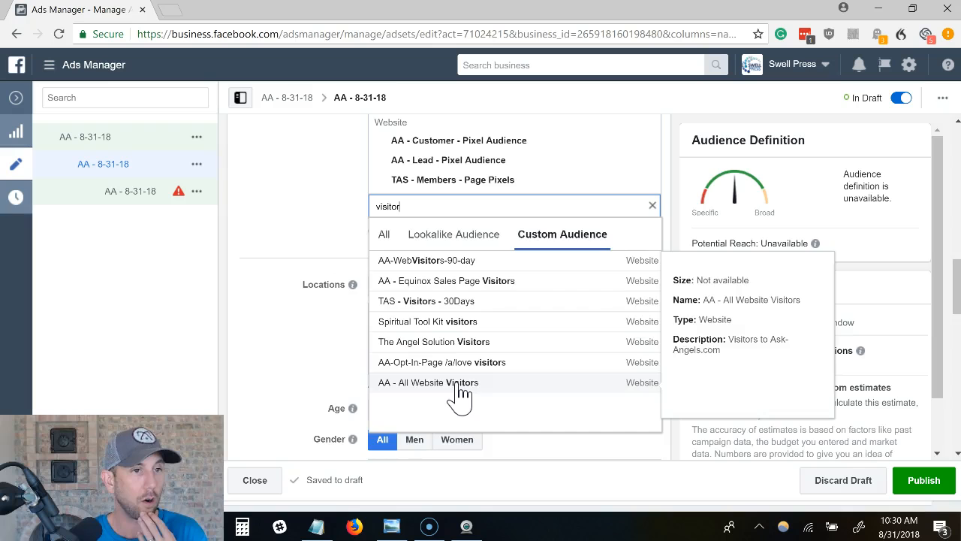
left_click(459, 385)
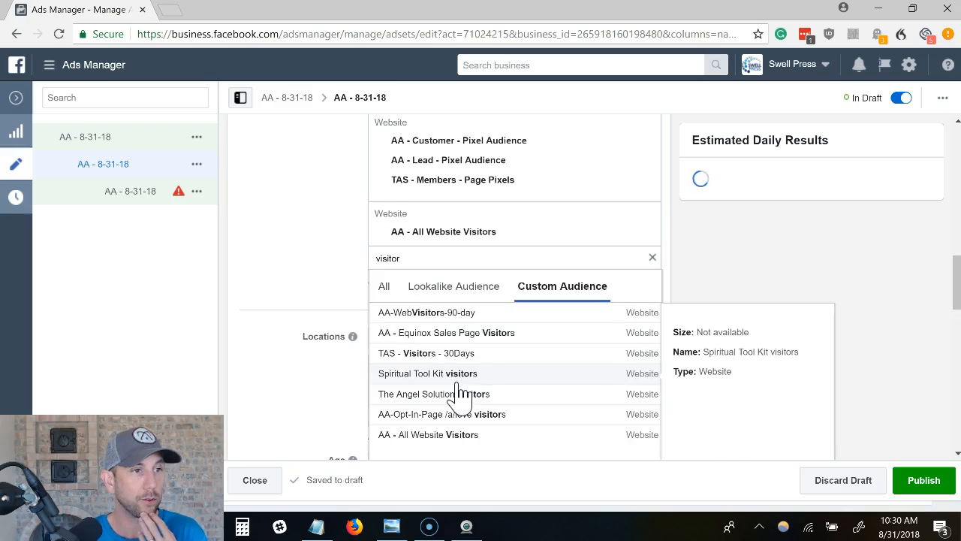
- Exclude the post engagement audience AA - Engagement - Page Post or Ad from the ad set, as listed in the Notepad notes
double_click(425, 257)
key("BackSpace")
key("alt+Tab")
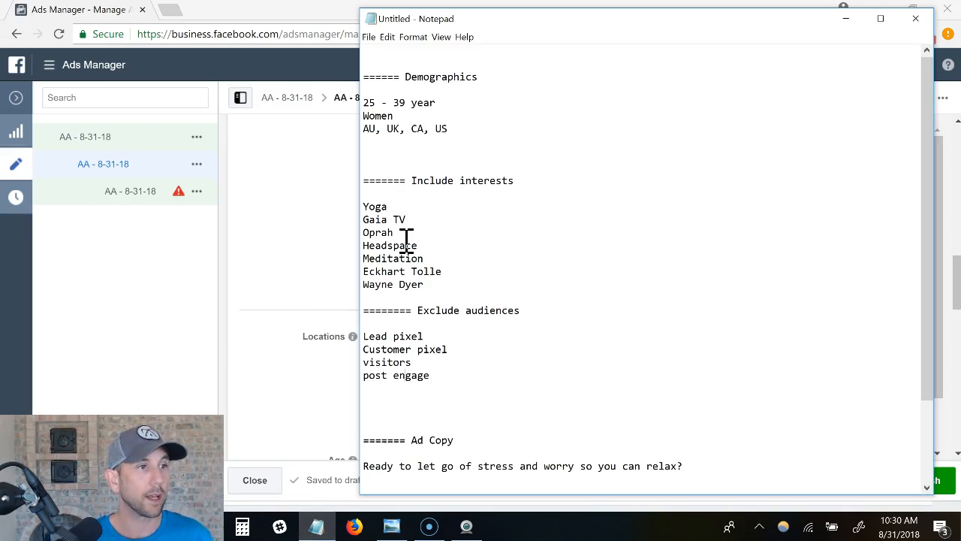
key("alt+Tab")
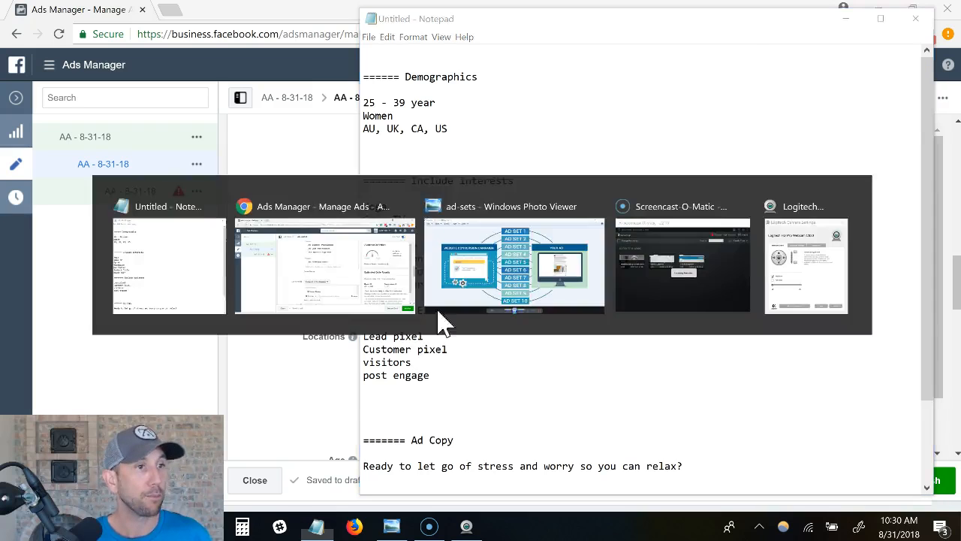
type("eng")
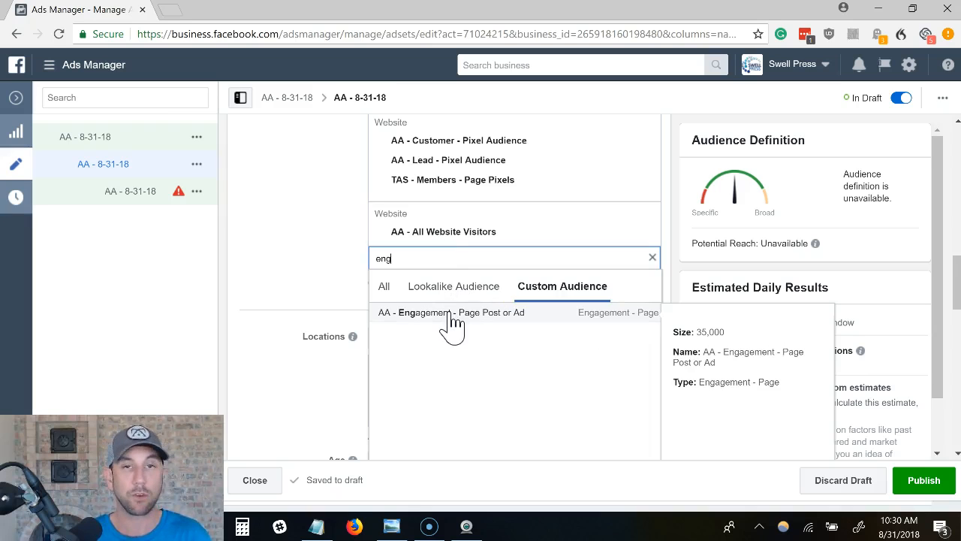
left_click(451, 314)
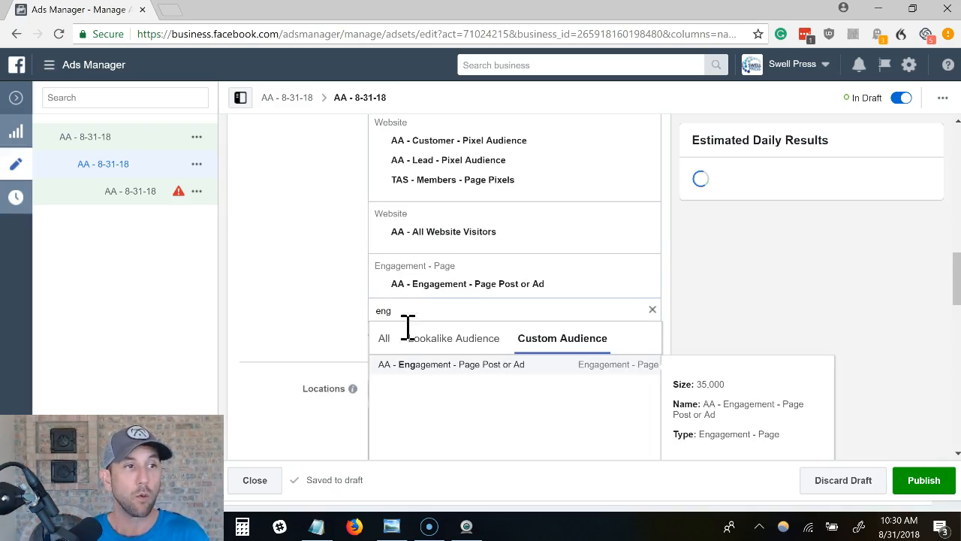
left_click(653, 309)
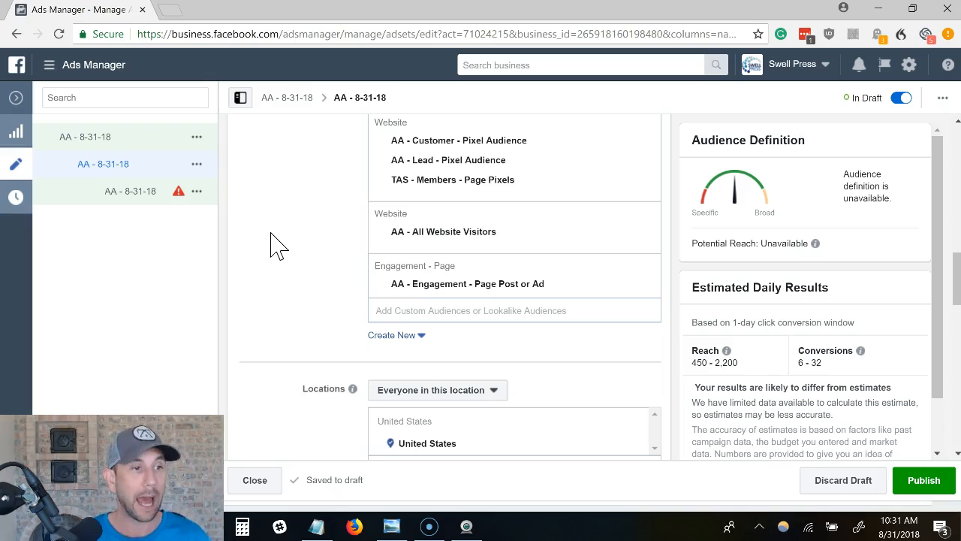
- Add Australia, United Kingdom and Canada to the targeted locations alongside United States, following the Notepad demographics
scroll(301, 264, "down", 2)
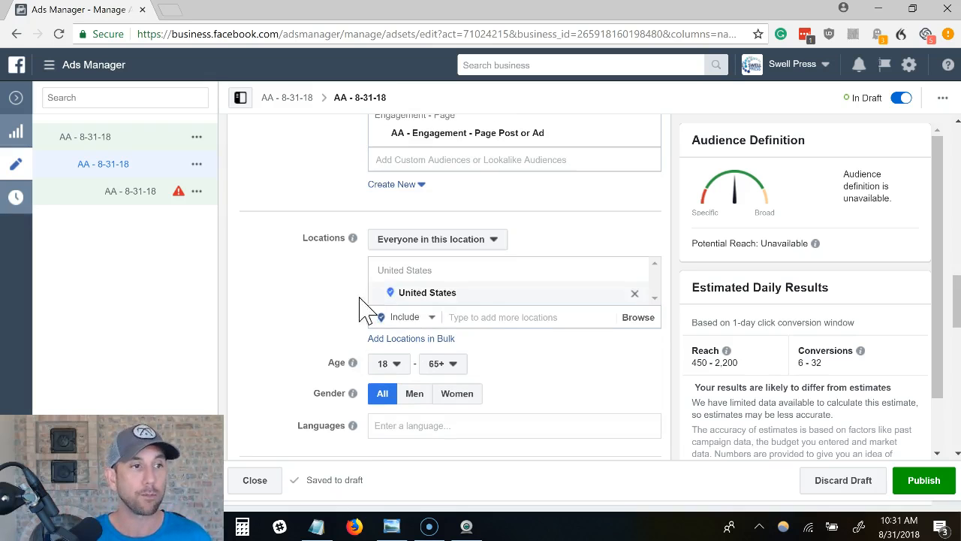
key("alt+Tab")
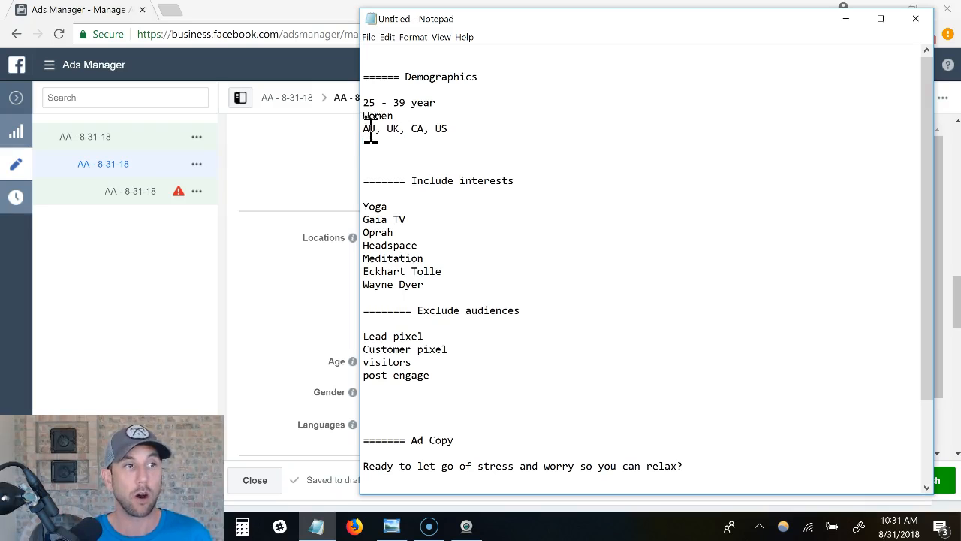
key("alt+Tab")
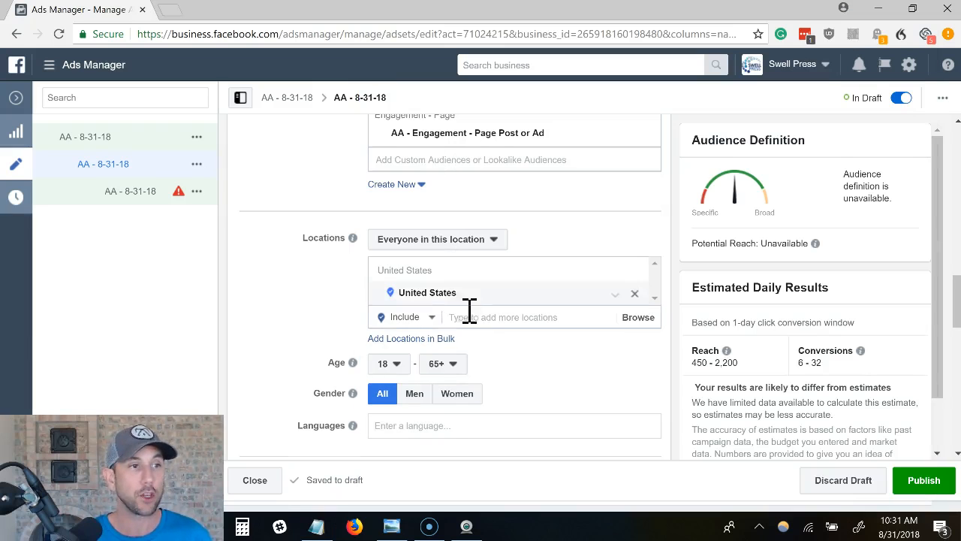
left_click(496, 297)
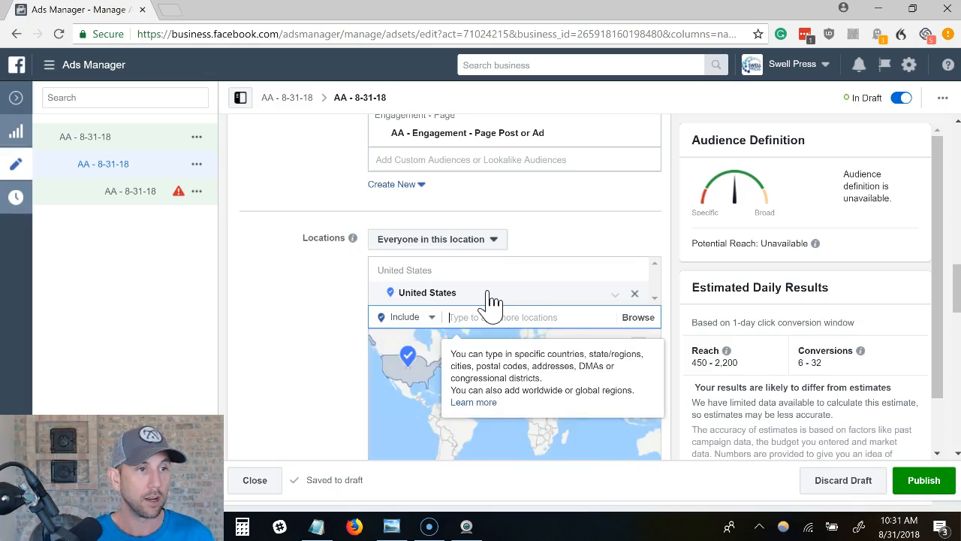
type("Austral")
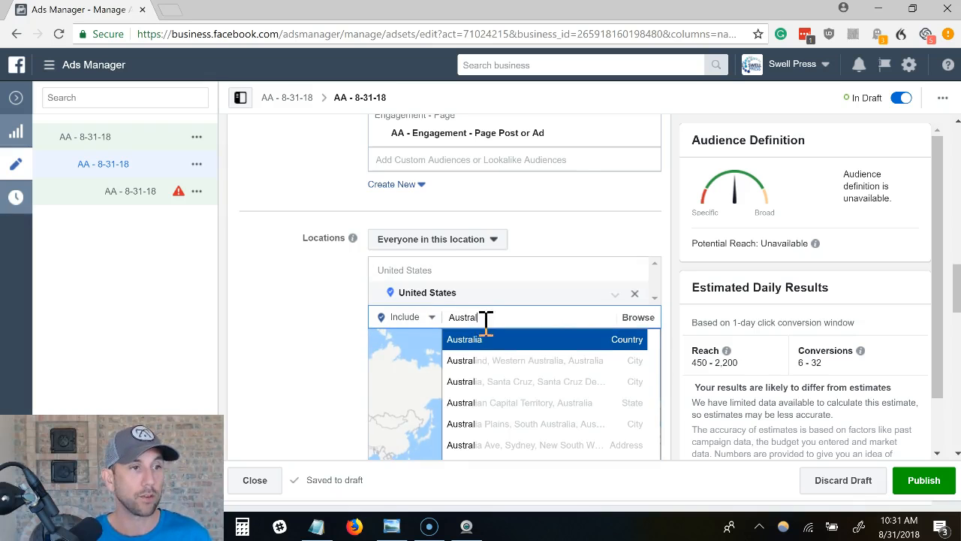
left_click(486, 347)
type("United Ki")
left_click(532, 381)
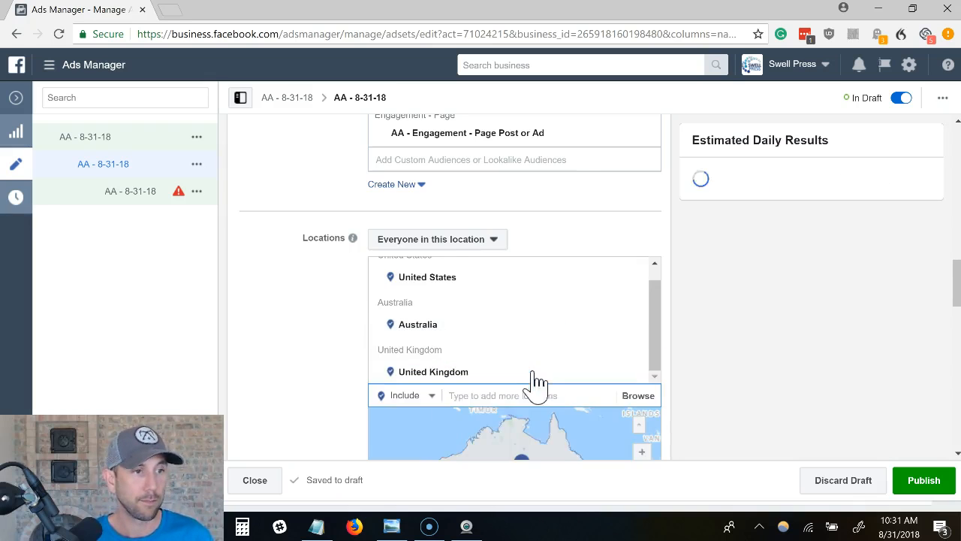
type("Canada")
key("Return")
- Set the audience's age range to 25 - 39 and its gender to Women, following the Notepad demographics
scroll(335, 348, "down", 1)
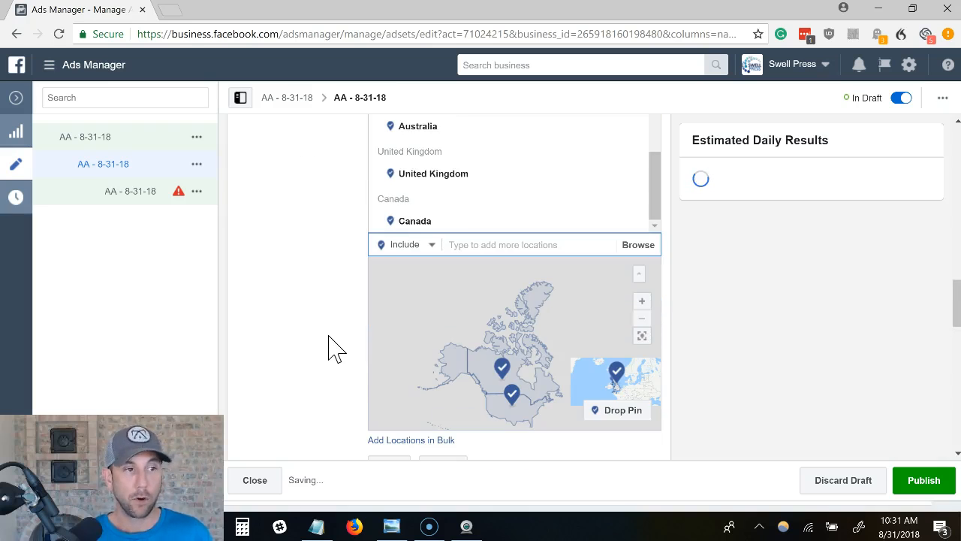
scroll(336, 348, "down", 3)
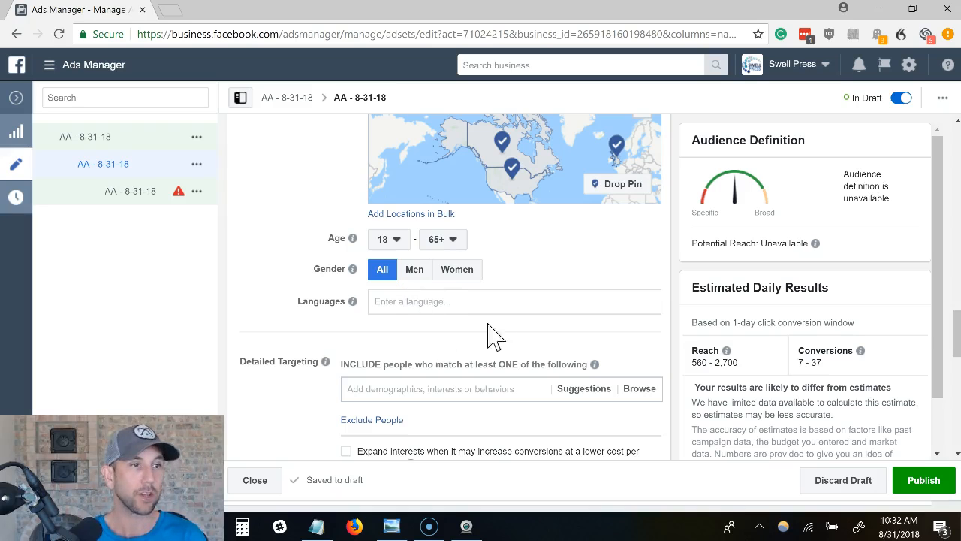
left_click(316, 526)
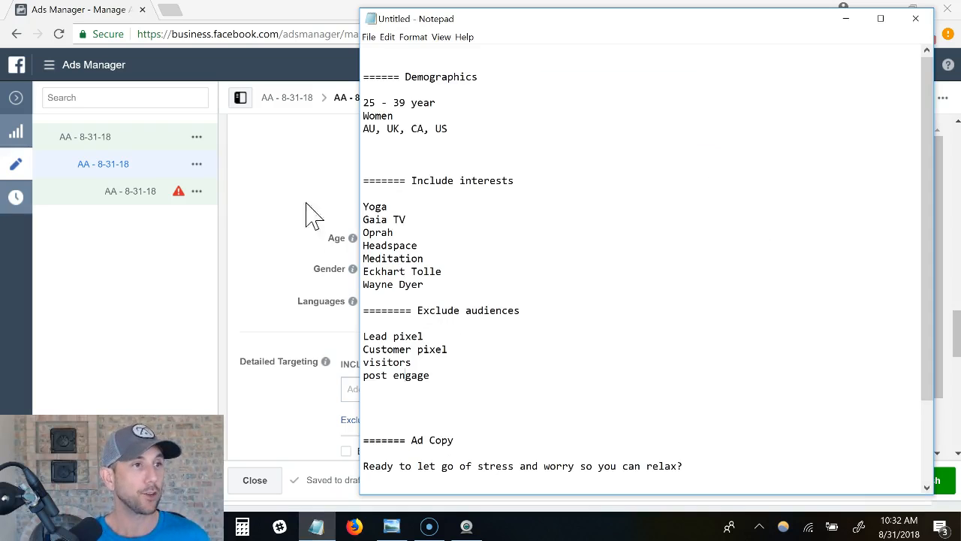
key("alt+Tab")
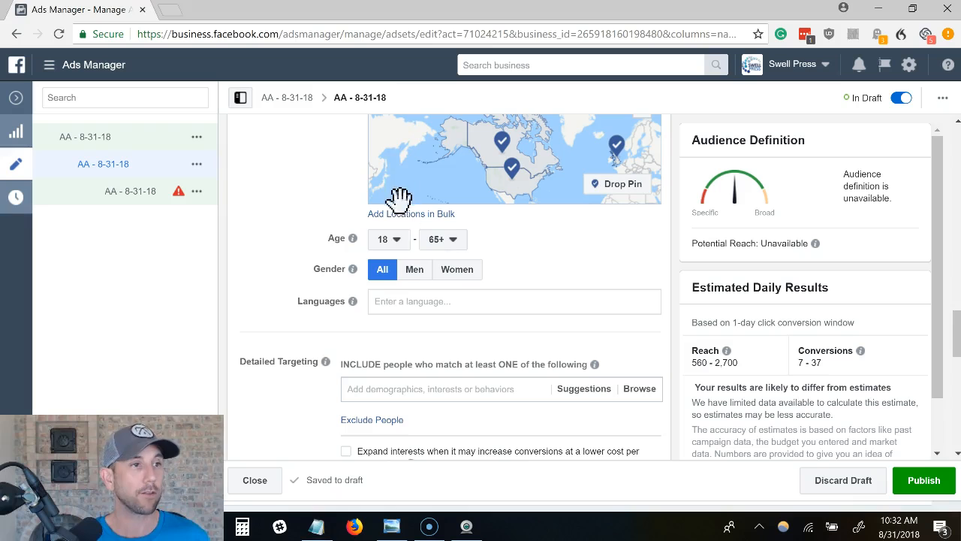
left_click(399, 241)
scroll(395, 413, "down", 2)
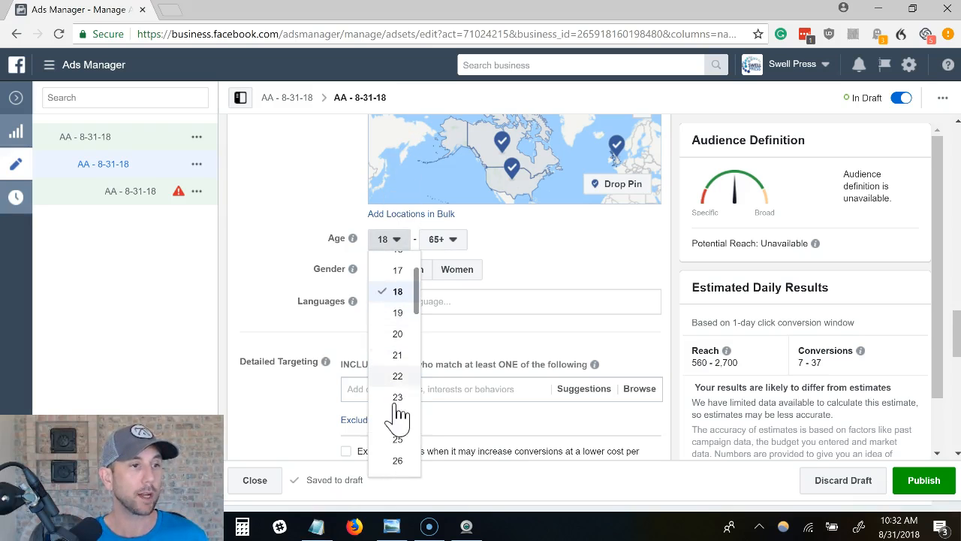
left_click(398, 439)
left_click(443, 239)
scroll(446, 343, "up", 2)
left_click(447, 272)
left_click(455, 269)
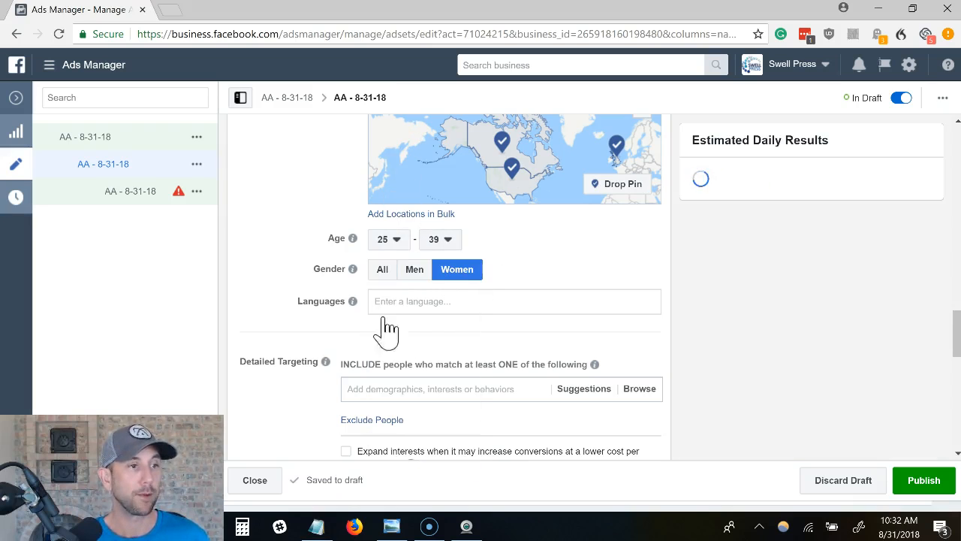
- Add the fitness and wellness interest Yoga from the Notepad list to the included detailed targeting
scroll(345, 353, "down", 1)
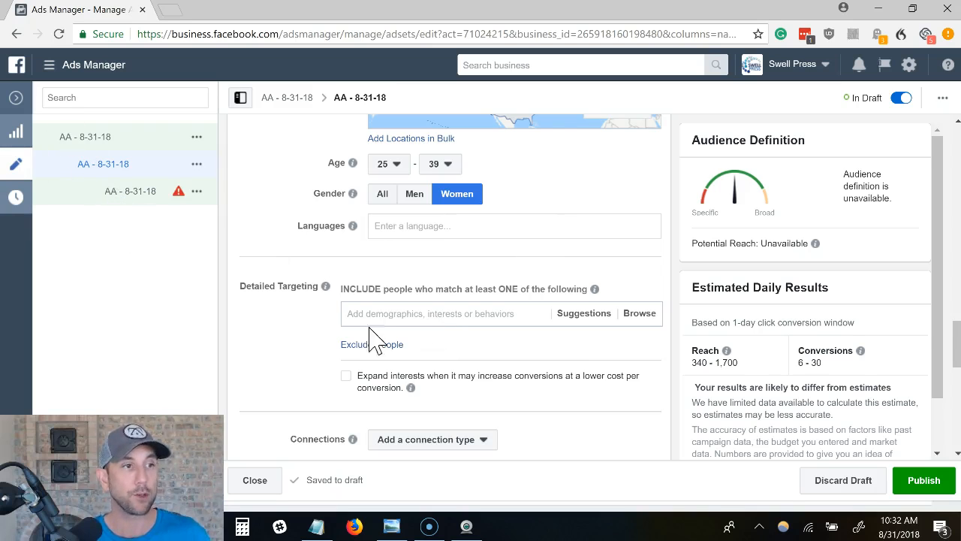
key("alt+Tab")
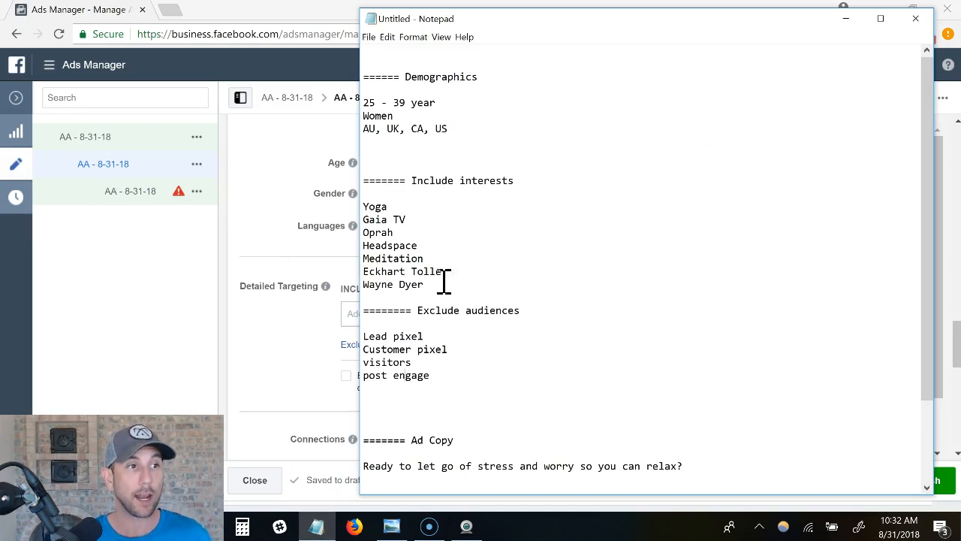
key("alt+Tab")
left_click(417, 312)
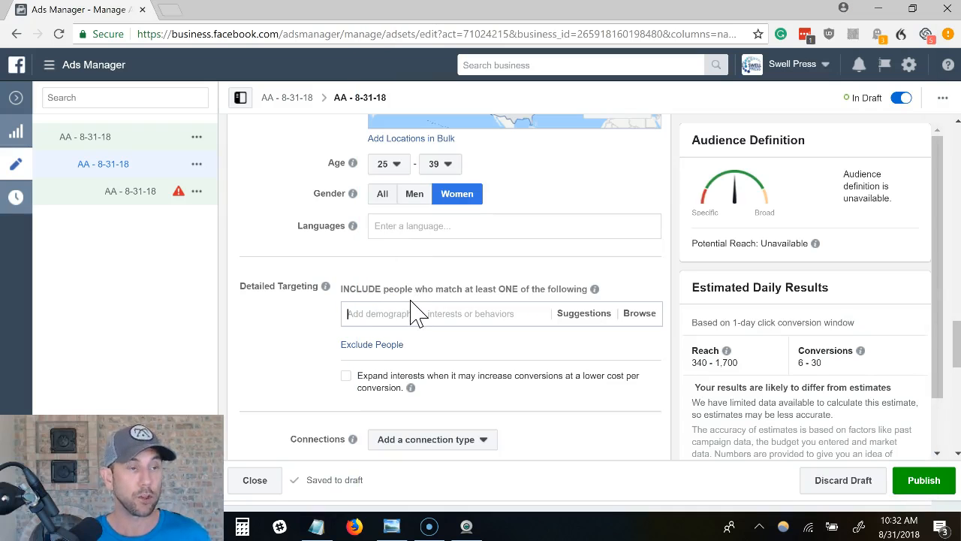
type("Yoga")
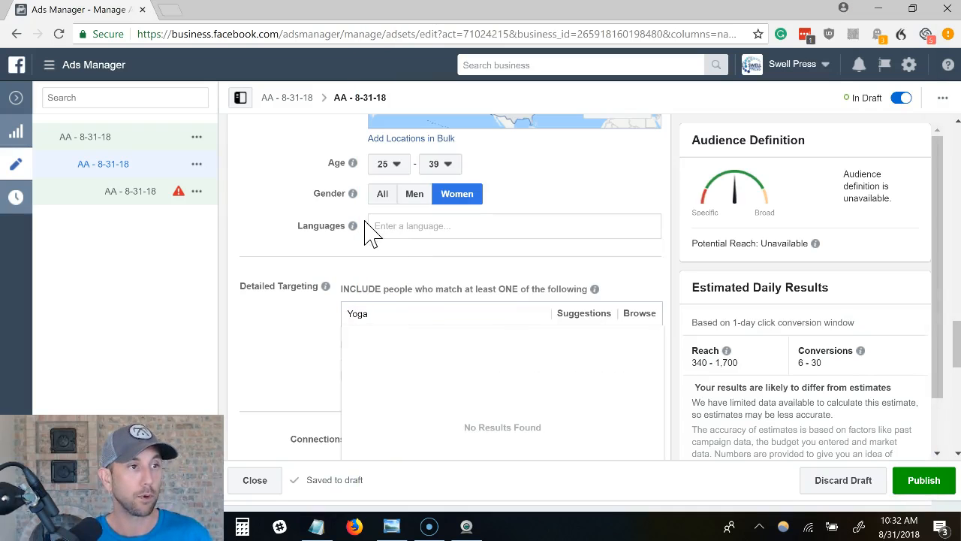
left_click(367, 347)
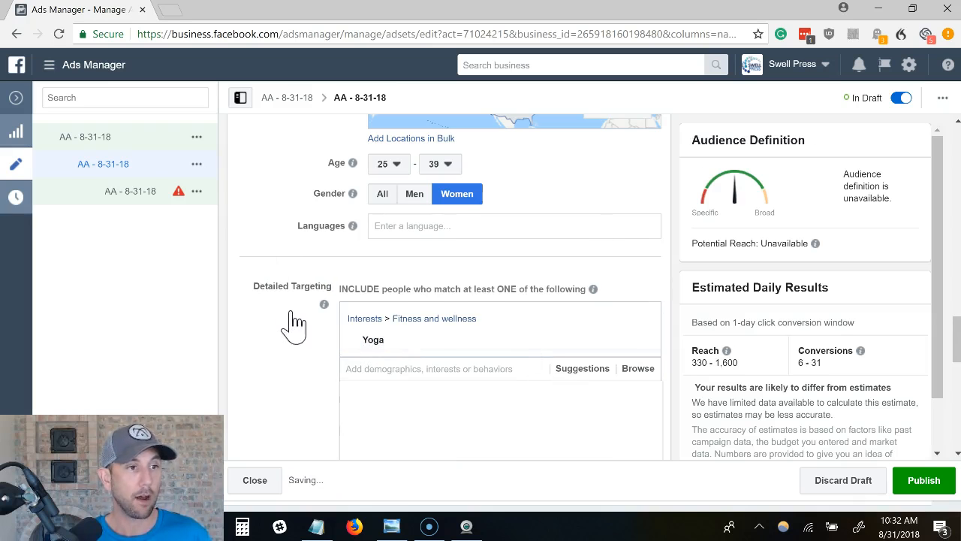
scroll(272, 297, "down", 2)
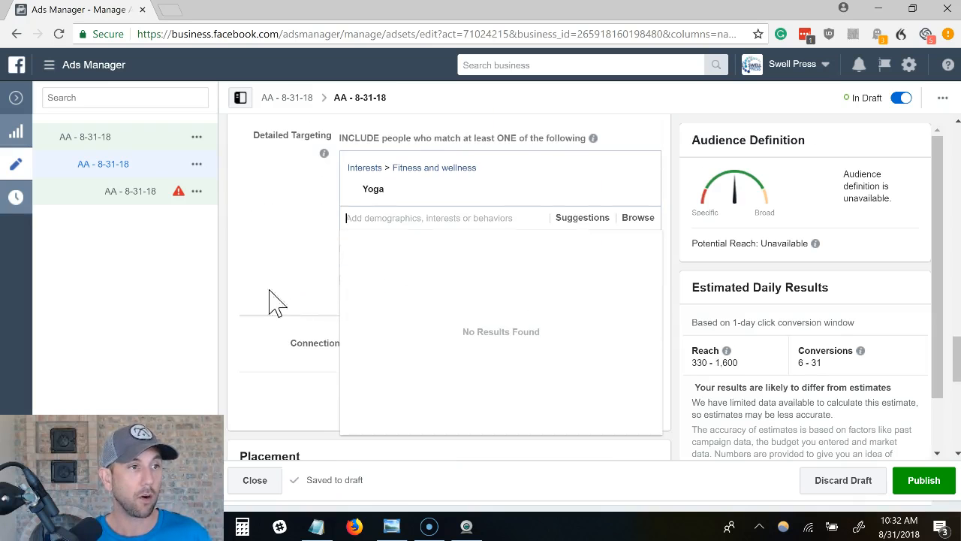
left_click(259, 248)
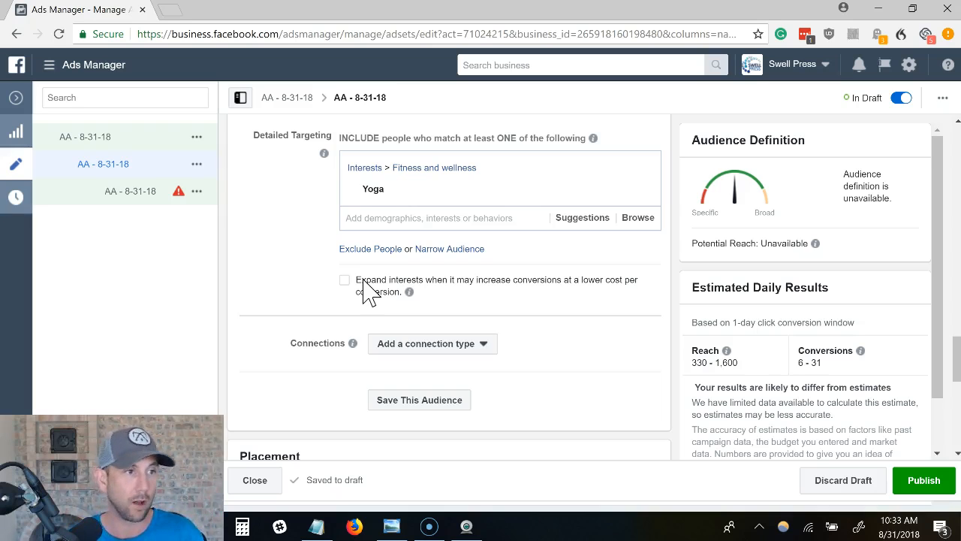
- Switch the ad set's placement option from automatic placements to Edit Placements
scroll(263, 271, "down", 1)
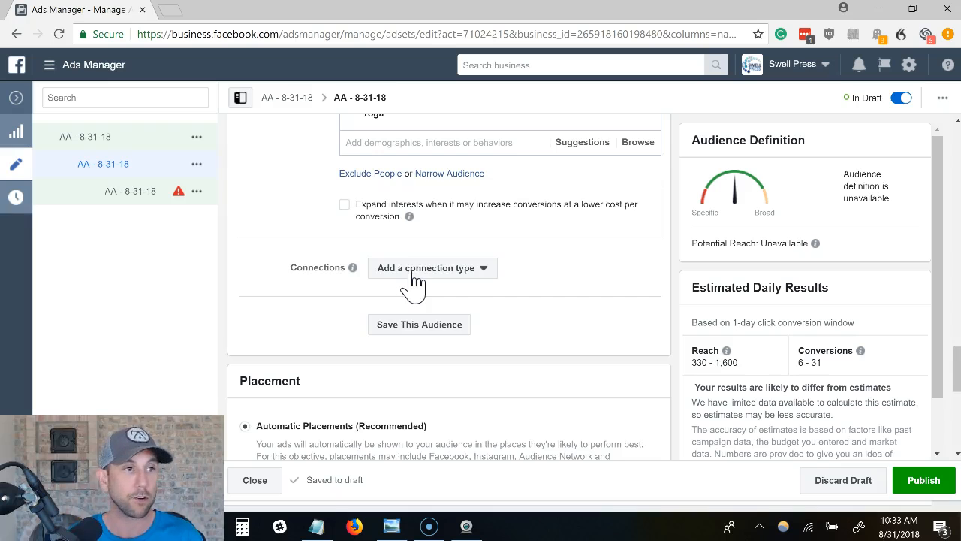
scroll(311, 300, "down", 1)
scroll(420, 318, "down", 1)
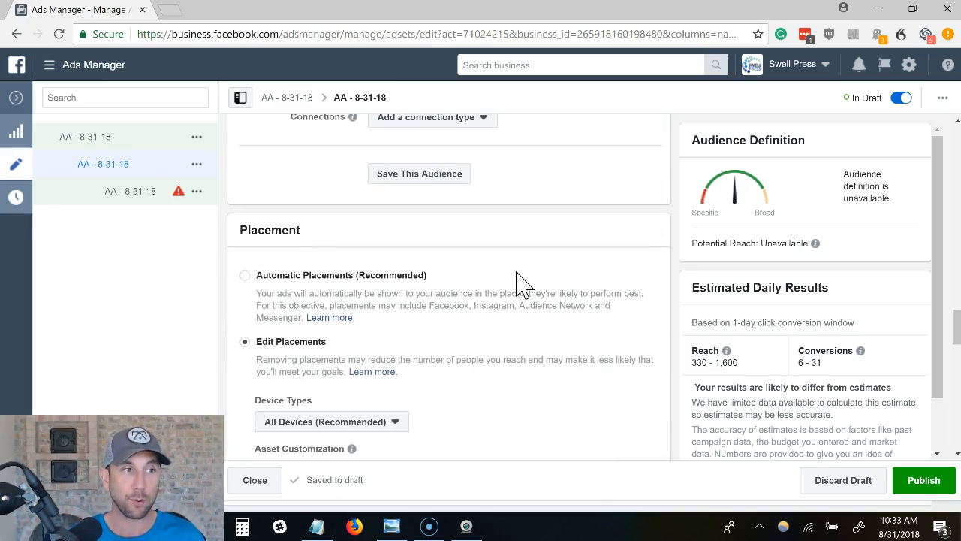
- Exclude Instant Articles, In-Stream Videos, Right Column, Marketplace and Stories from the Facebook placements, keeping only Feeds
scroll(515, 279, "down", 3)
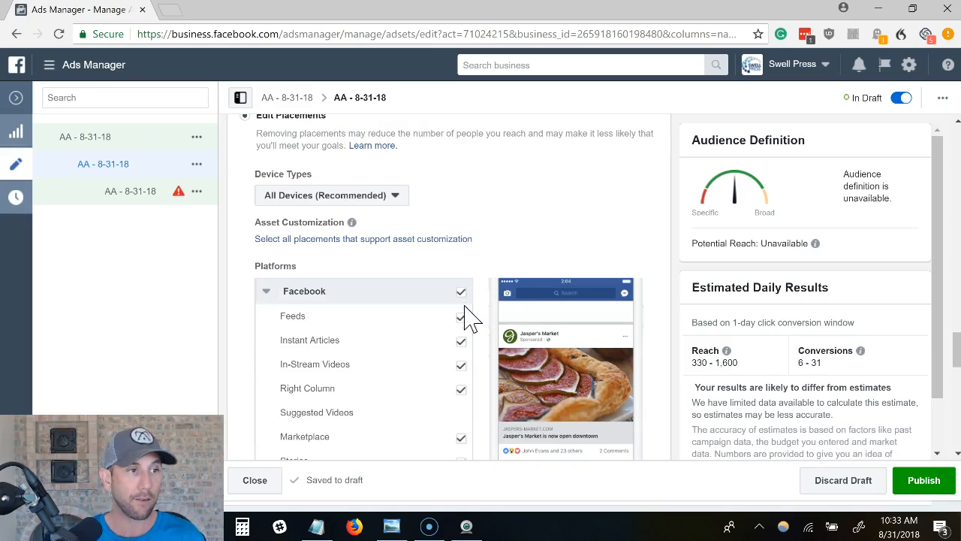
scroll(482, 324, "down", 1)
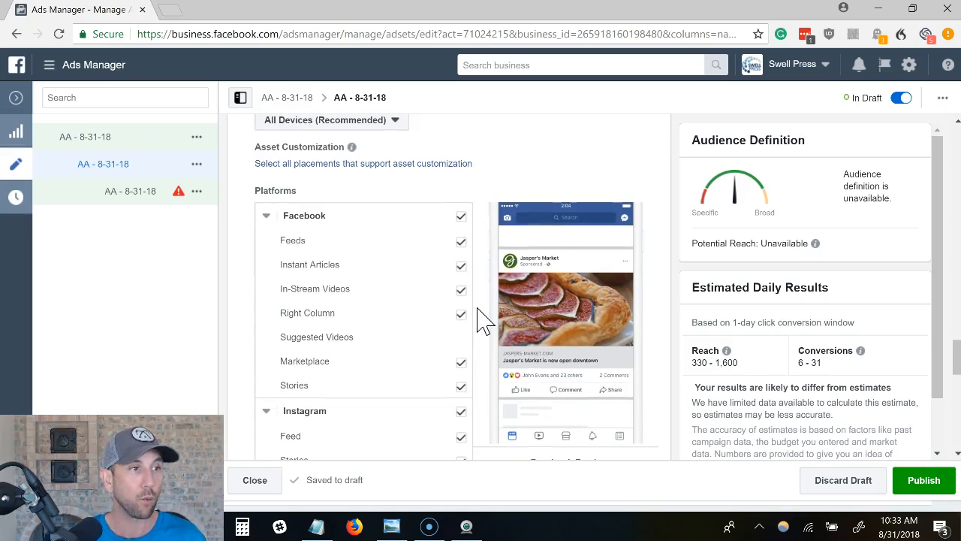
left_click(461, 266)
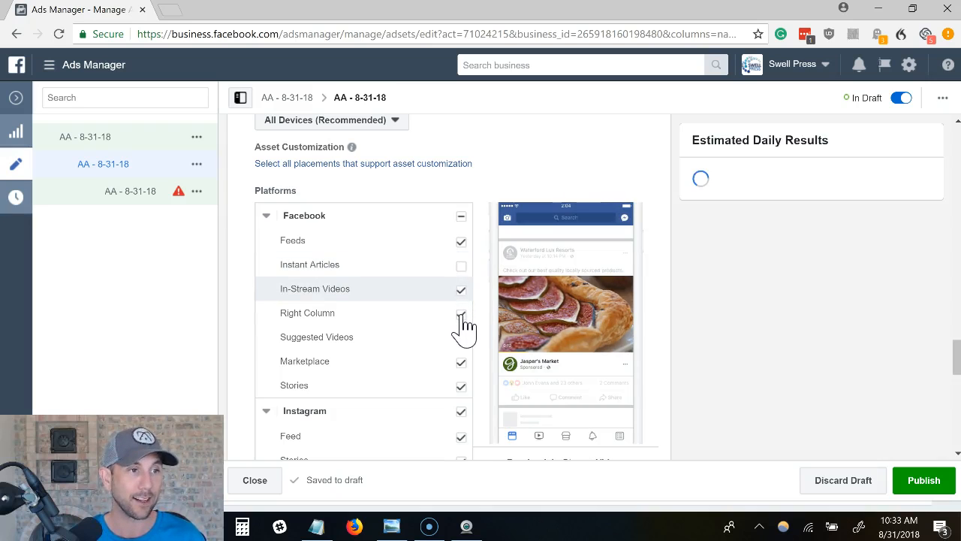
left_click(461, 315)
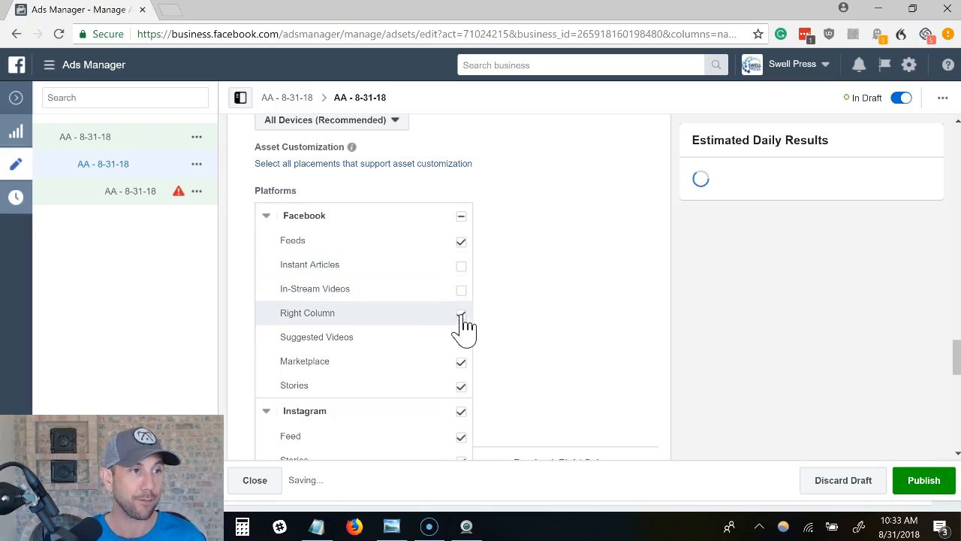
left_click(461, 363)
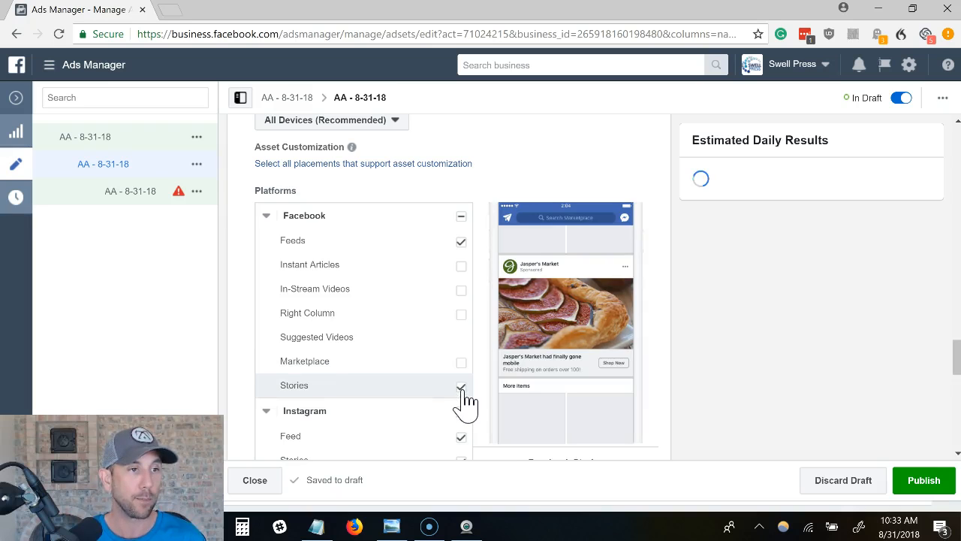
scroll(487, 379, "down", 1)
left_click(464, 312)
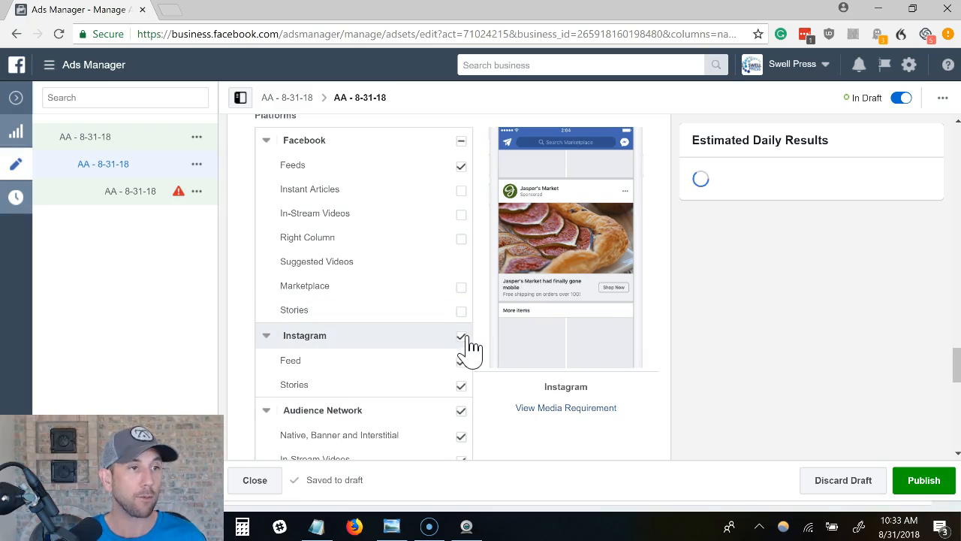
- Remove all Instagram, Audience Network and Messenger placements from the ad set
left_click(467, 336)
scroll(476, 343, "down", 1)
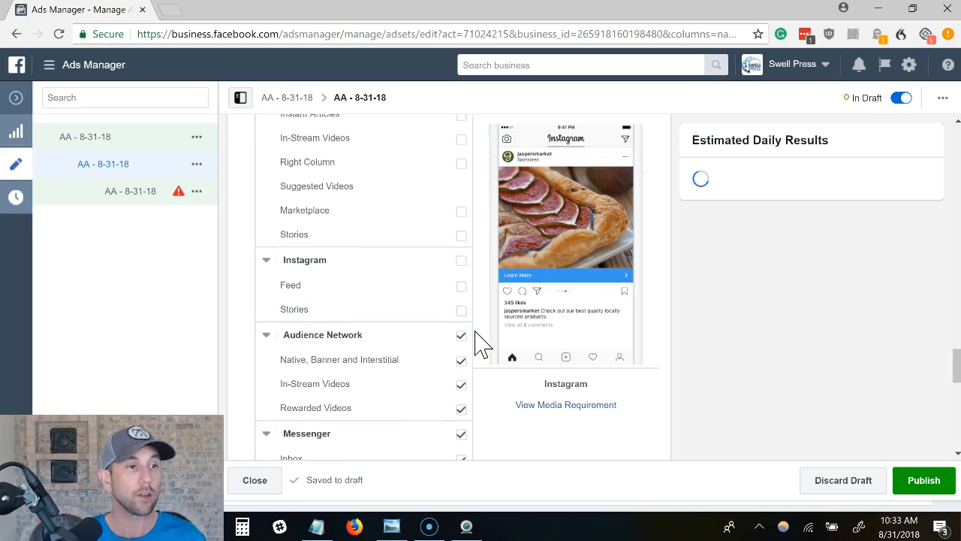
left_click(462, 336)
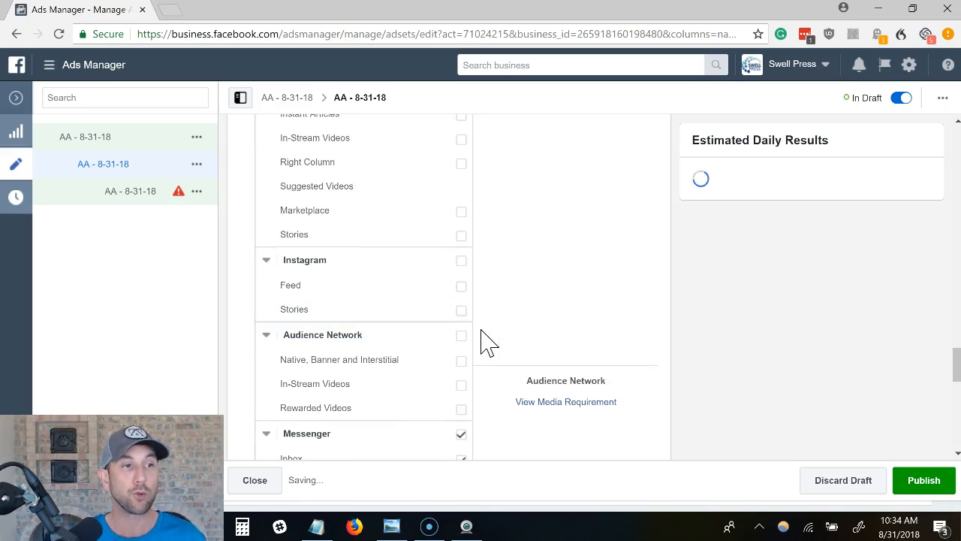
scroll(487, 341, "down", 2)
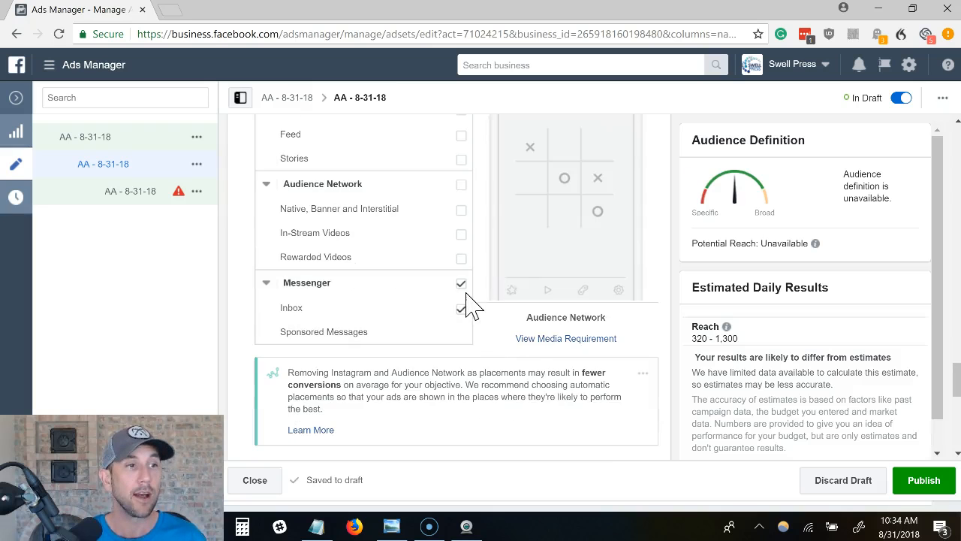
left_click(462, 285)
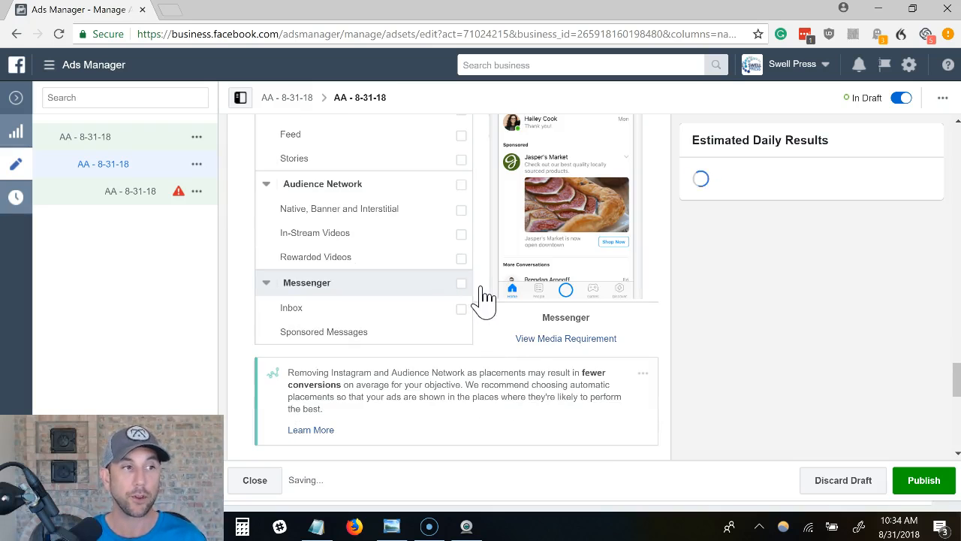
scroll(485, 298, "up", 4)
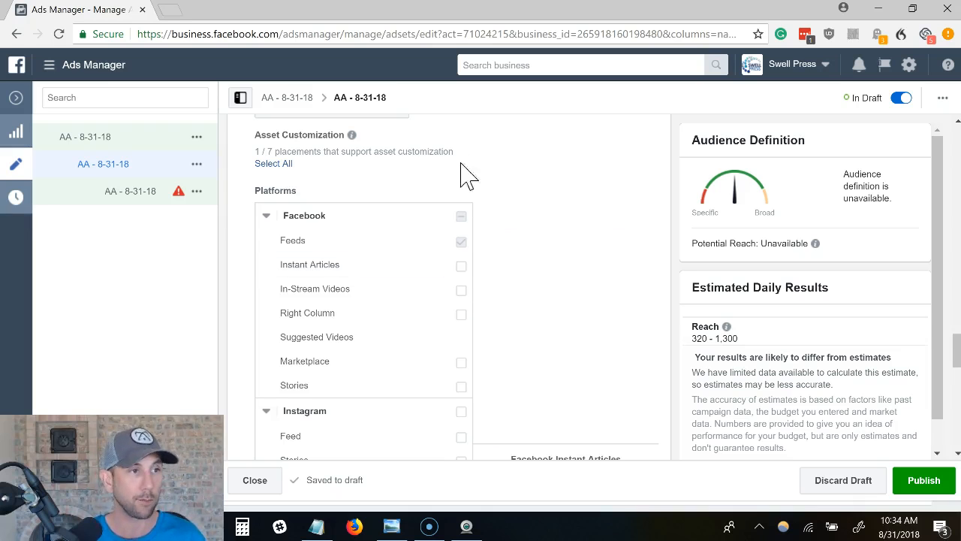
- Try restricting mobile delivery to devices connected to Wi-Fi, and remove the restriction again
scroll(481, 209, "down", 6)
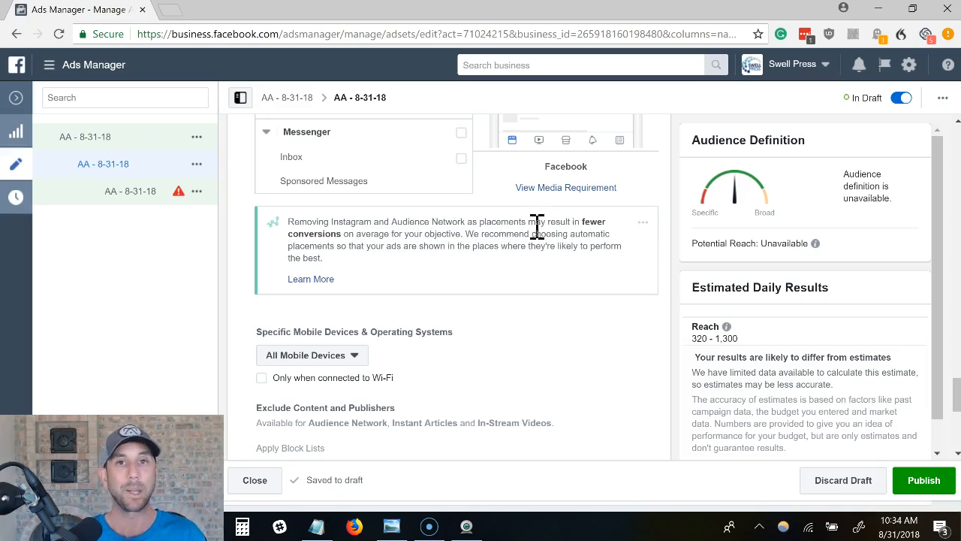
scroll(538, 233, "down", 1)
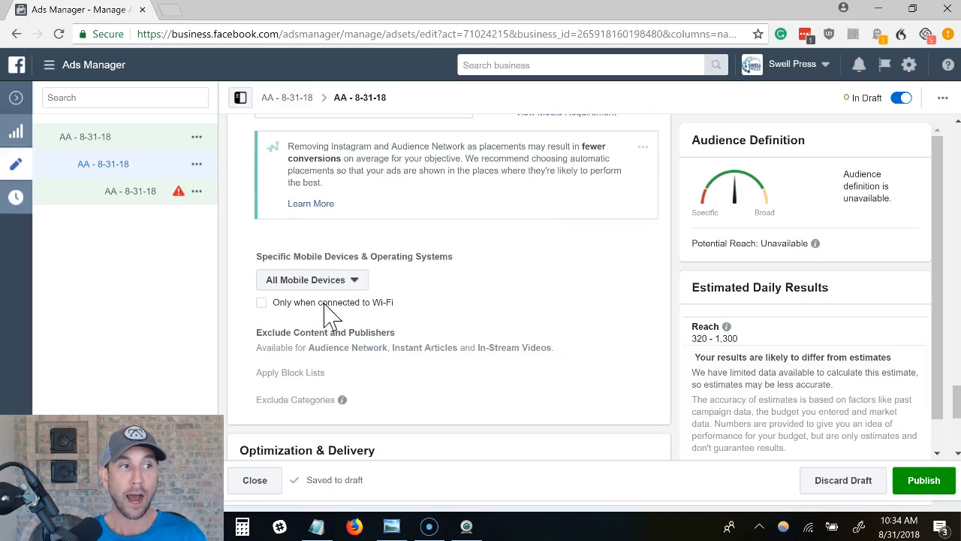
left_click(261, 303)
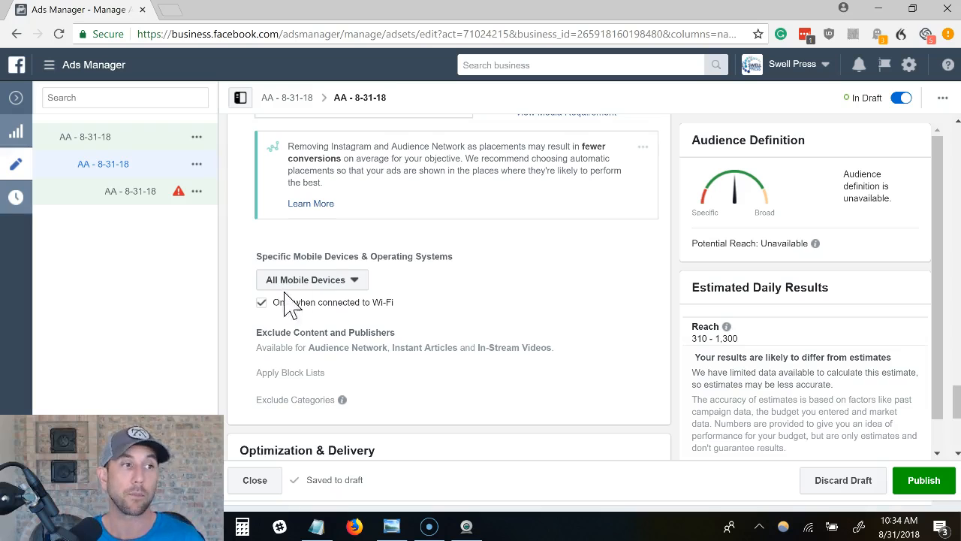
left_click(262, 302)
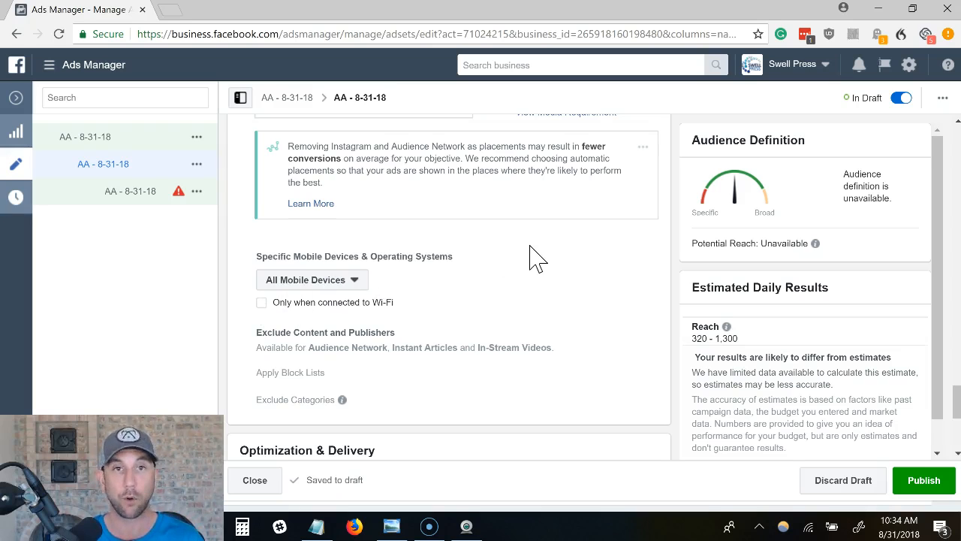
- Review the ad set's optimization and delivery, placement, detailed targeting, demographics, location, audience exclusion and budget settings
scroll(529, 258, "down", 3)
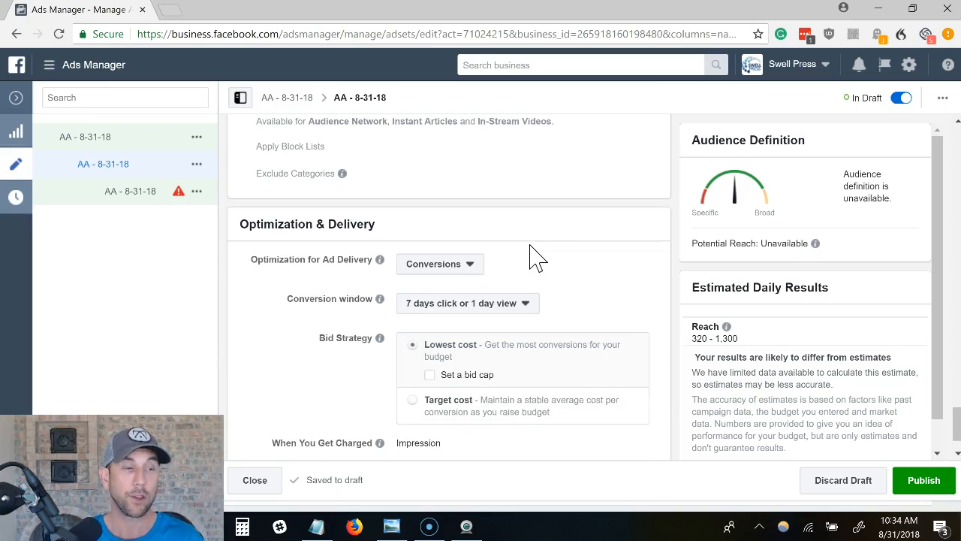
scroll(539, 258, "down", 1)
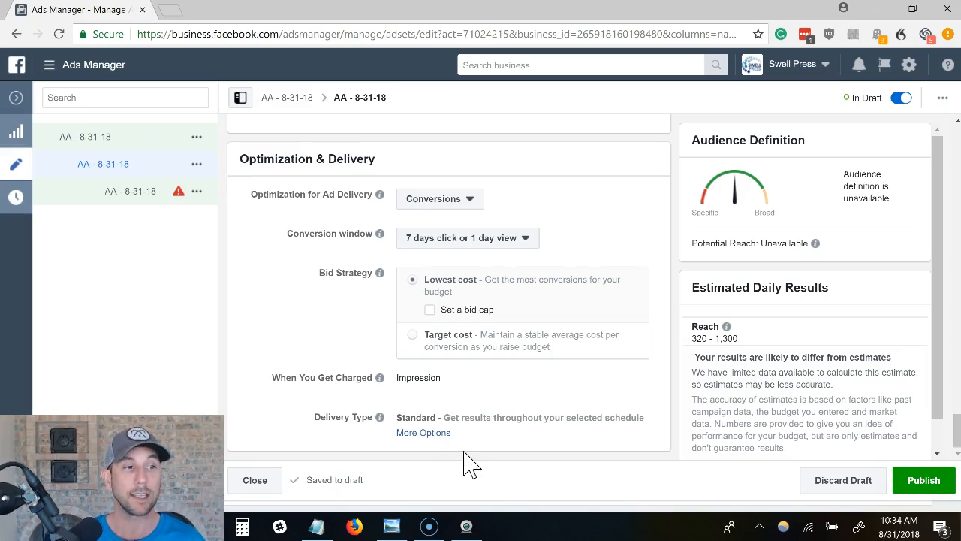
scroll(477, 420, "up", 3)
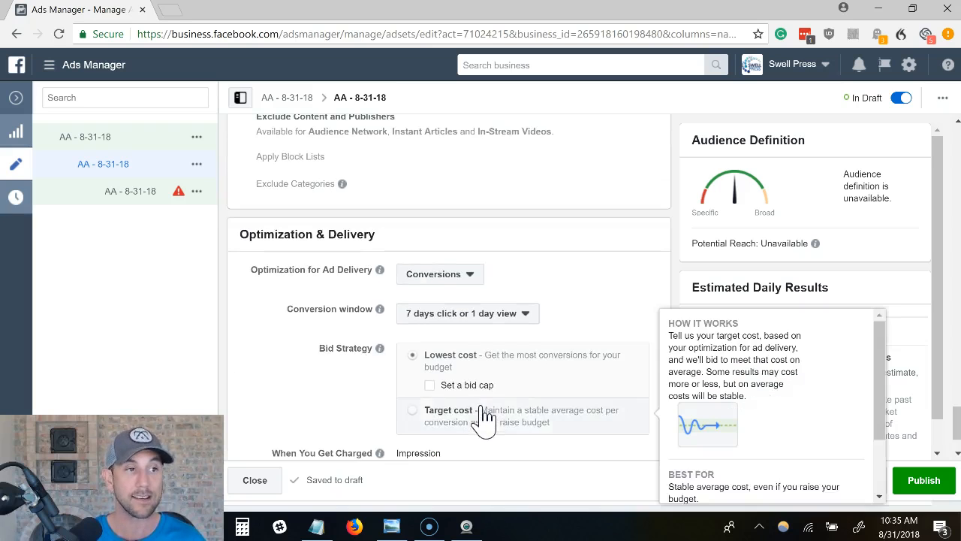
scroll(566, 419, "up", 5)
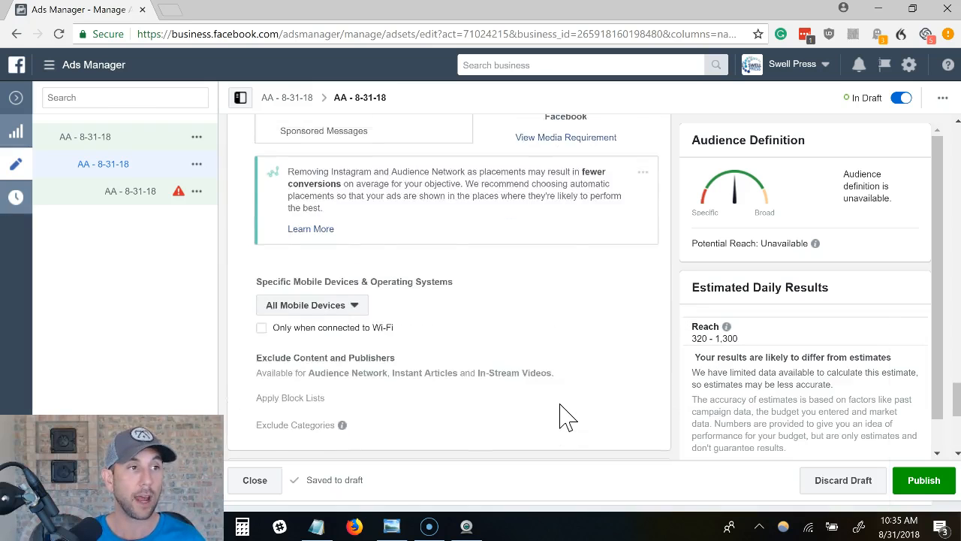
scroll(526, 428, "up", 5)
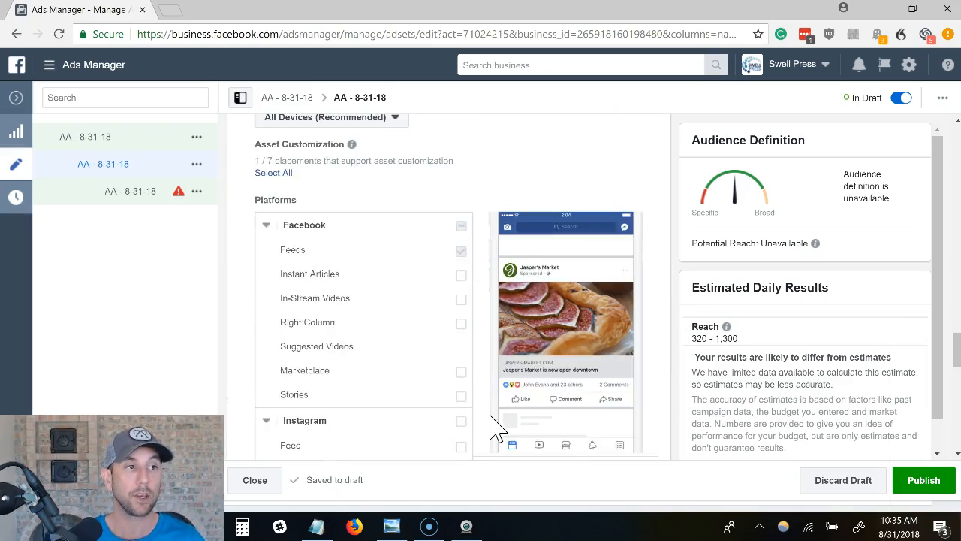
scroll(489, 426, "up", 1)
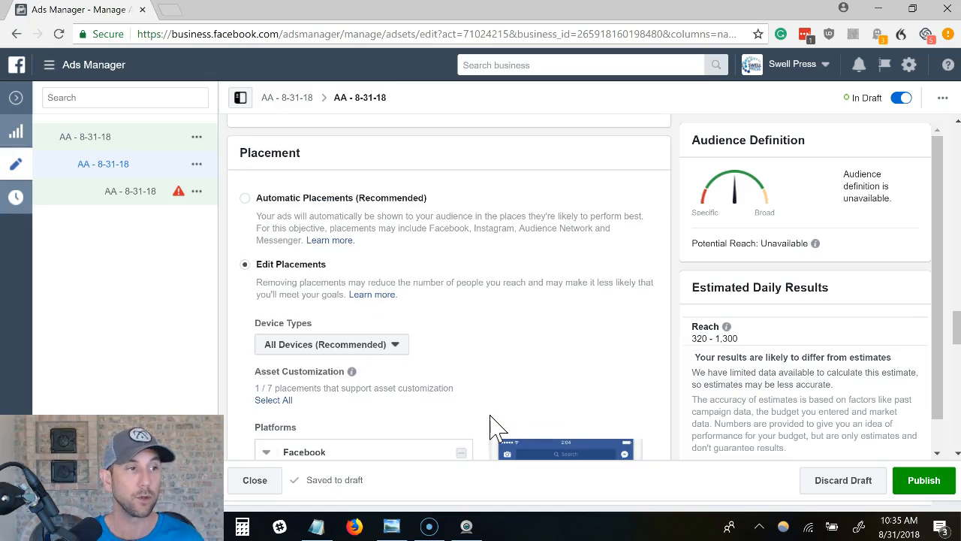
scroll(490, 427, "up", 2)
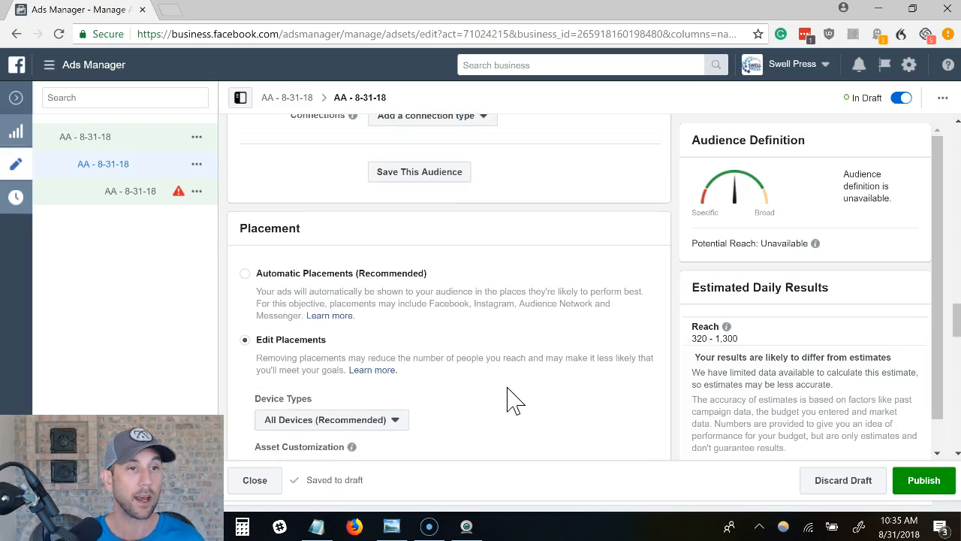
scroll(513, 402, "up", 2)
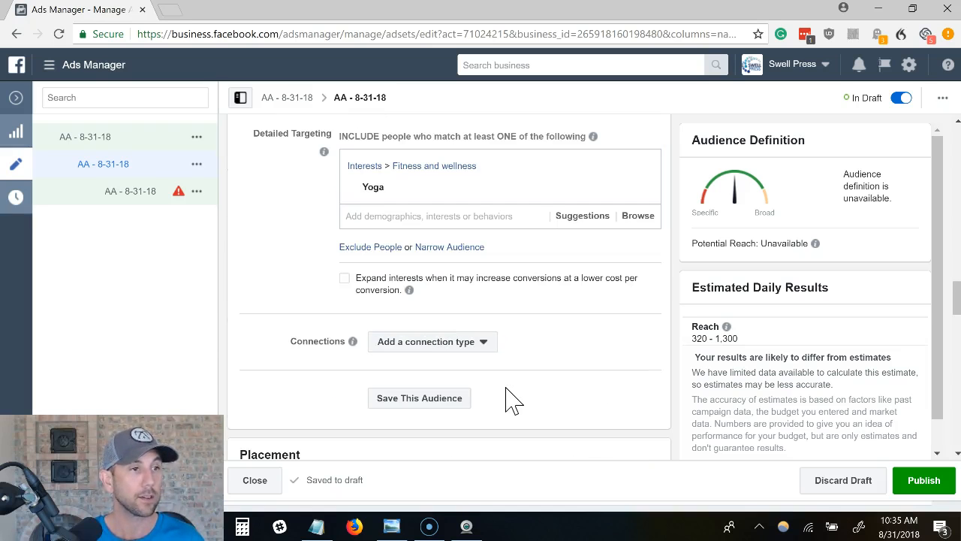
scroll(510, 368, "up", 1)
mouse_move(529, 276)
scroll(560, 270, "up", 1)
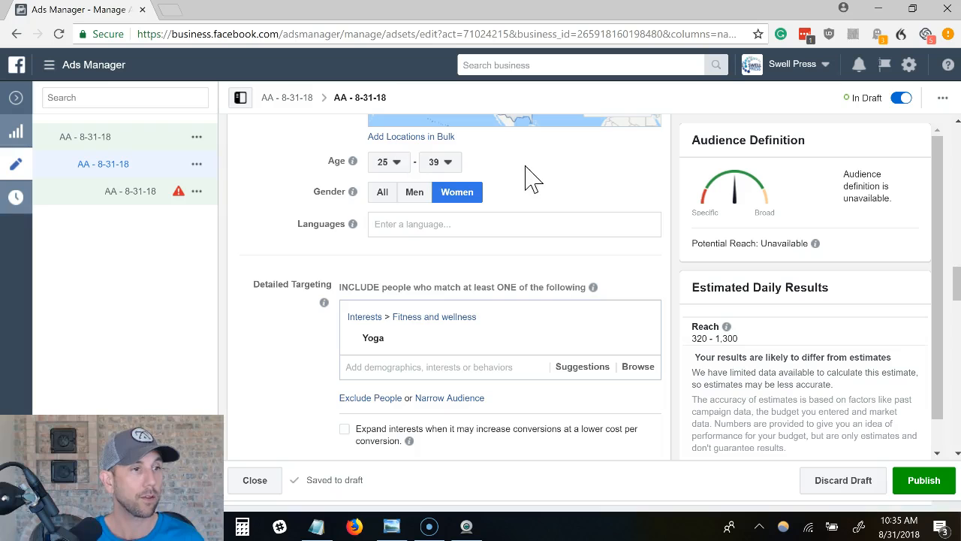
scroll(529, 171, "up", 2)
scroll(561, 213, "up", 3)
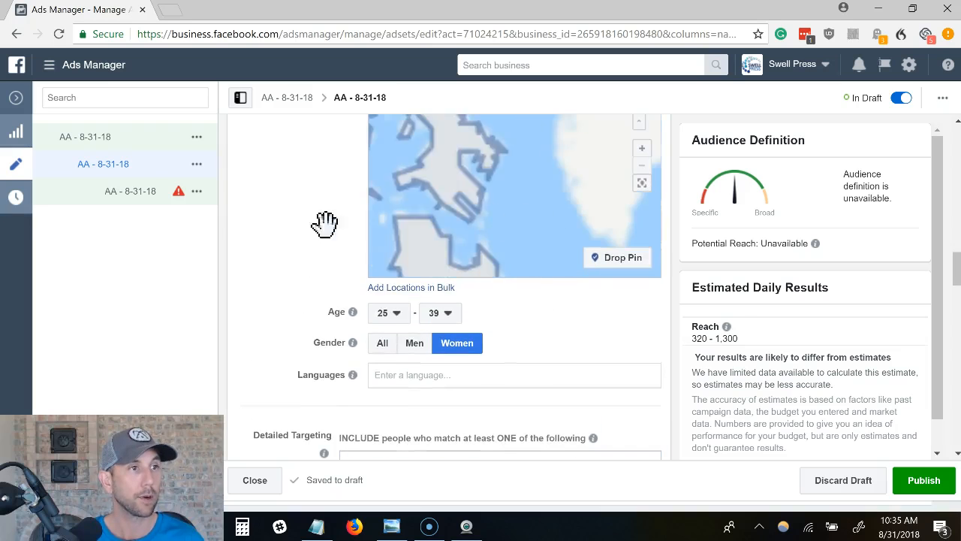
scroll(300, 237, "up", 4)
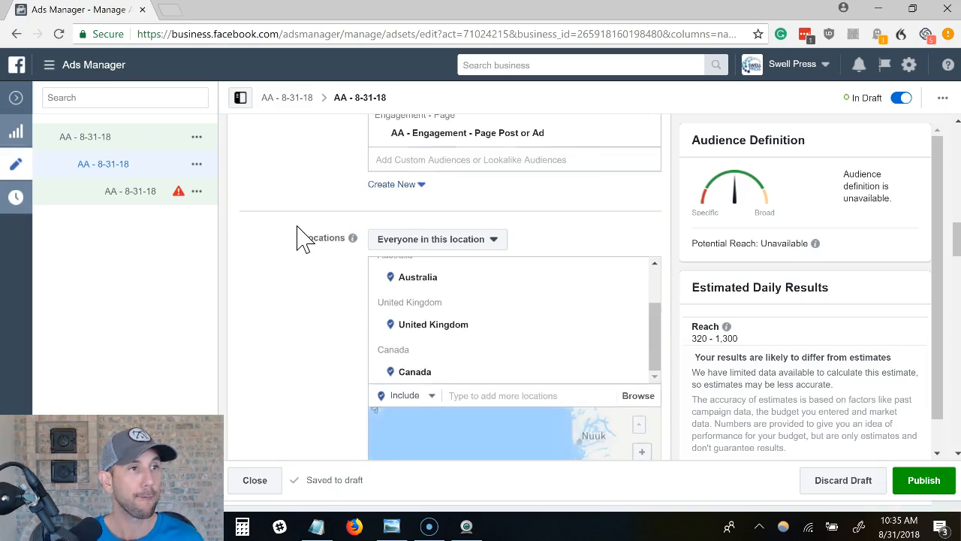
scroll(301, 237, "up", 3)
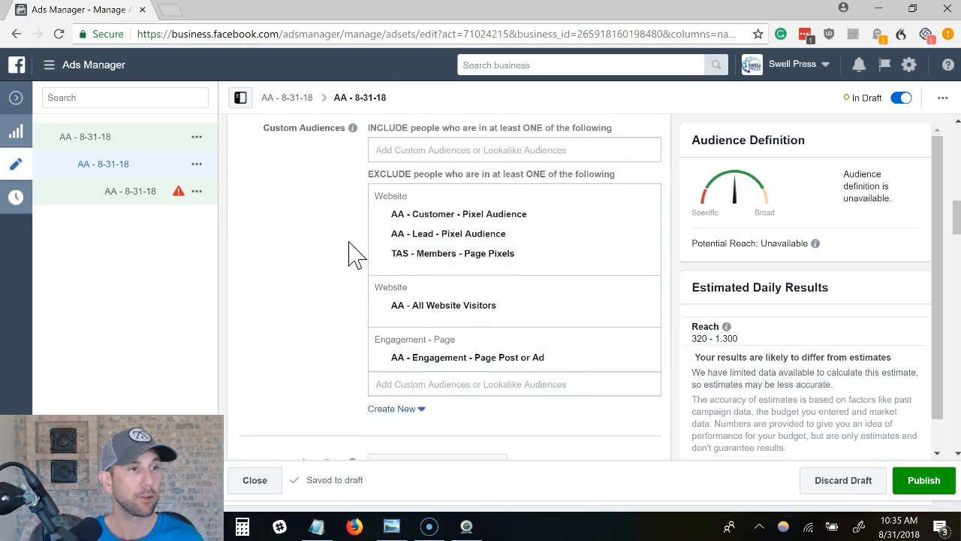
scroll(332, 343, "up", 3)
scroll(333, 338, "up", 2)
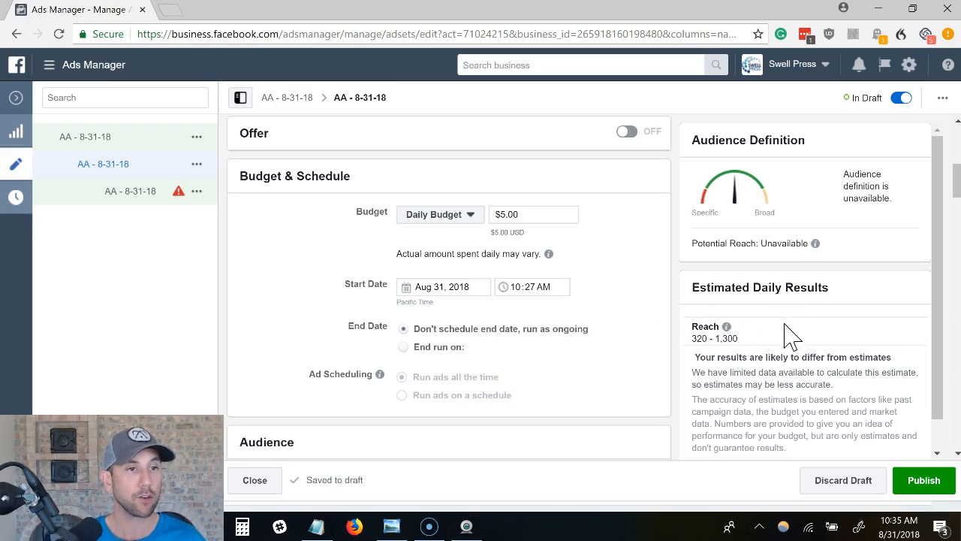
- Check the locations, age, gender and Yoga interest targeting against the estimated daily reach
scroll(661, 357, "down", 10)
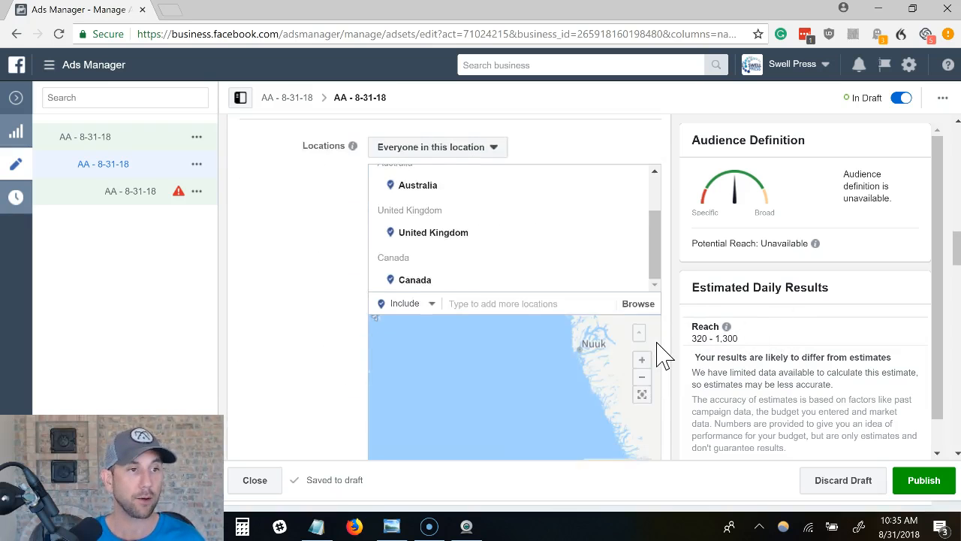
scroll(672, 354, "down", 4)
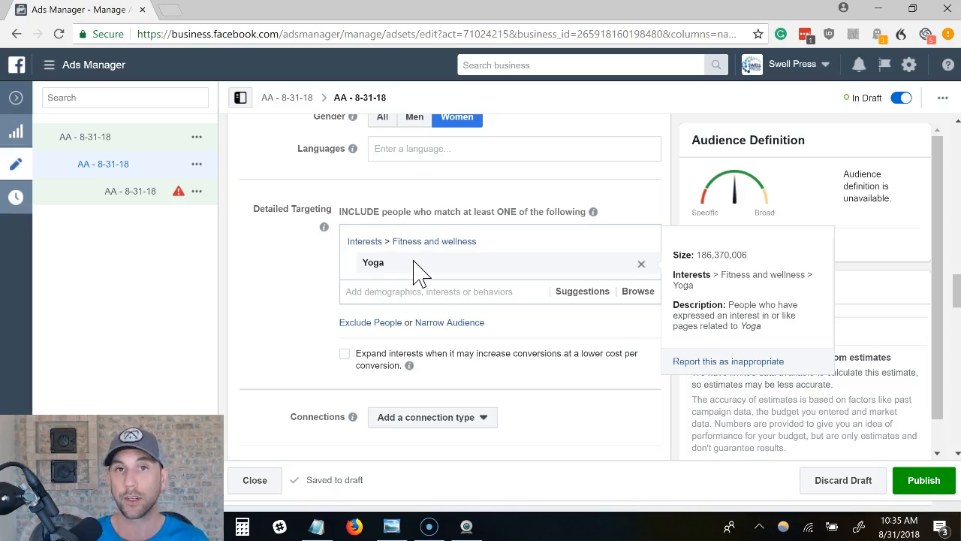
scroll(257, 263, "up", 5)
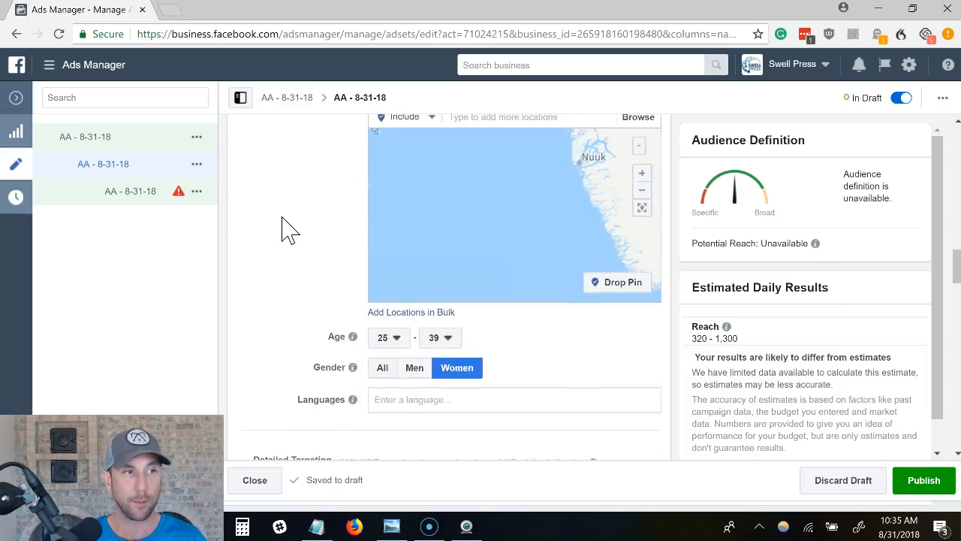
scroll(291, 236, "up", 1)
scroll(290, 236, "down", 2)
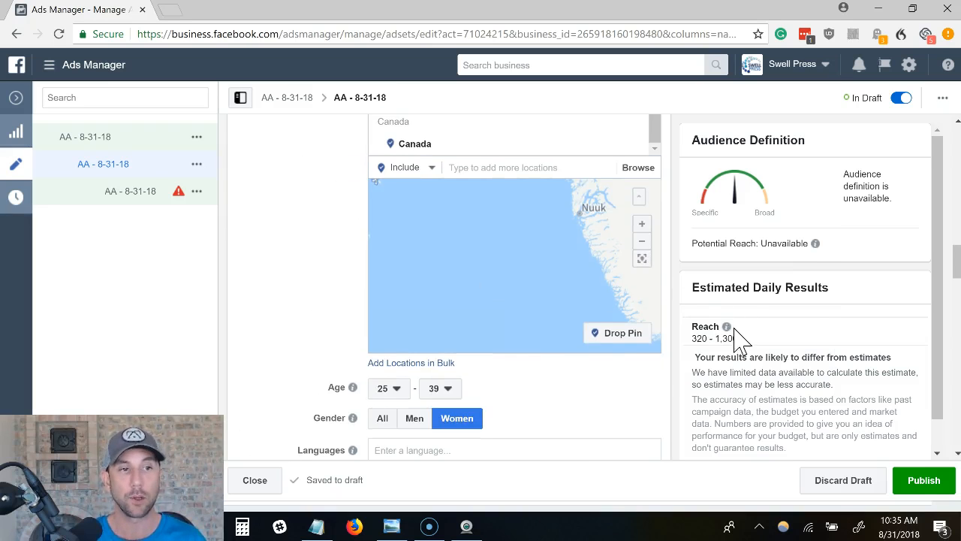
mouse_move(732, 331)
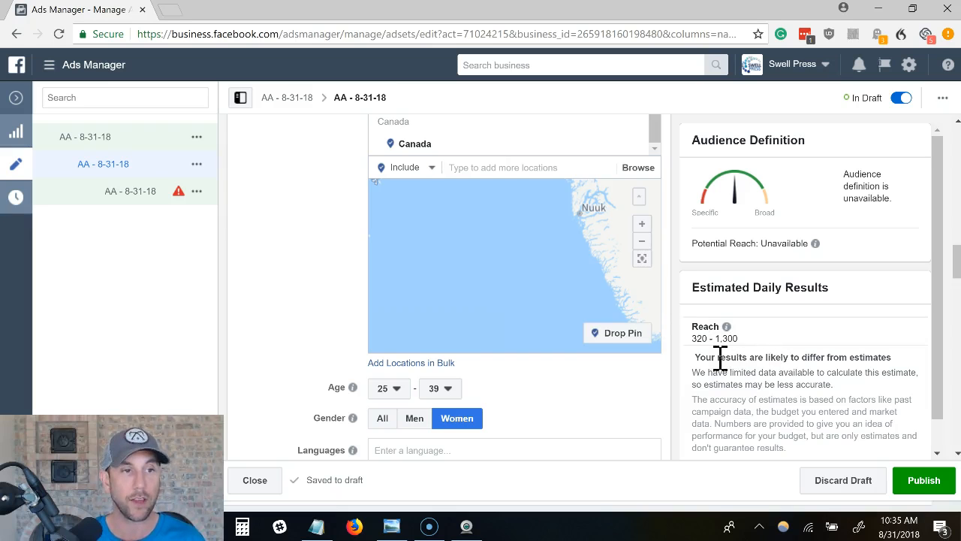
- Open the ad under the ad set, choose Ask-Angels.com as its Facebook Page and name it "AA - 8-31-18 - New"
scroll(331, 330, "down", 1)
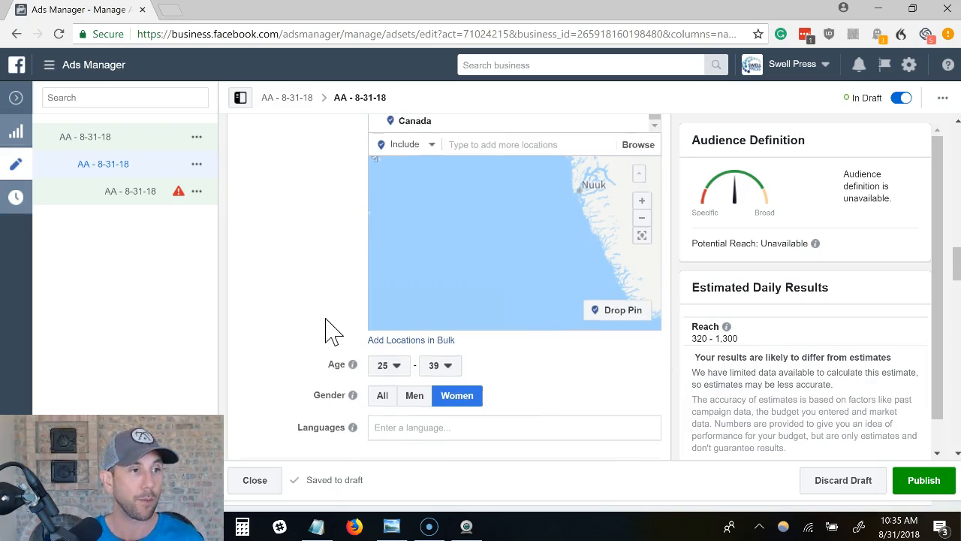
scroll(326, 331, "down", 10)
scroll(324, 328, "down", 3)
left_click(121, 201)
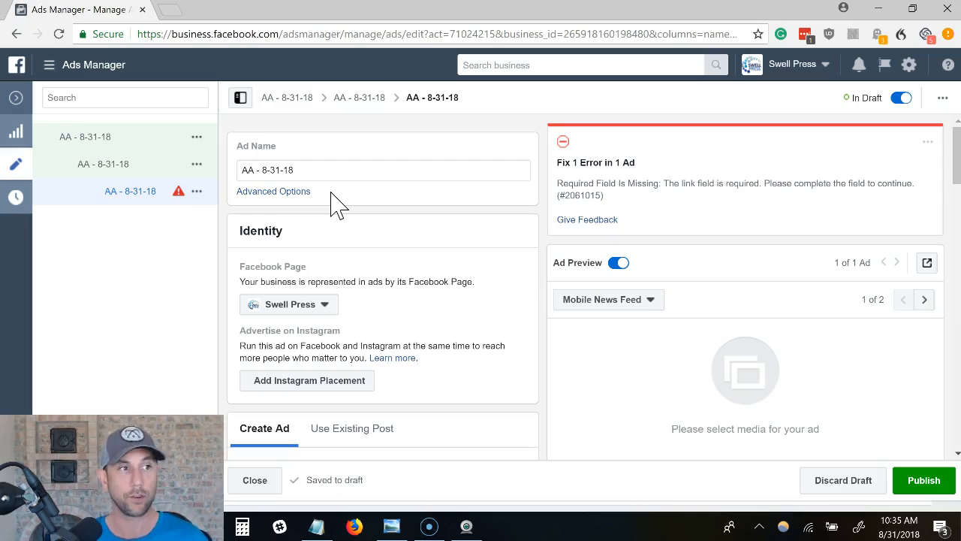
left_click(324, 307)
left_click(325, 380)
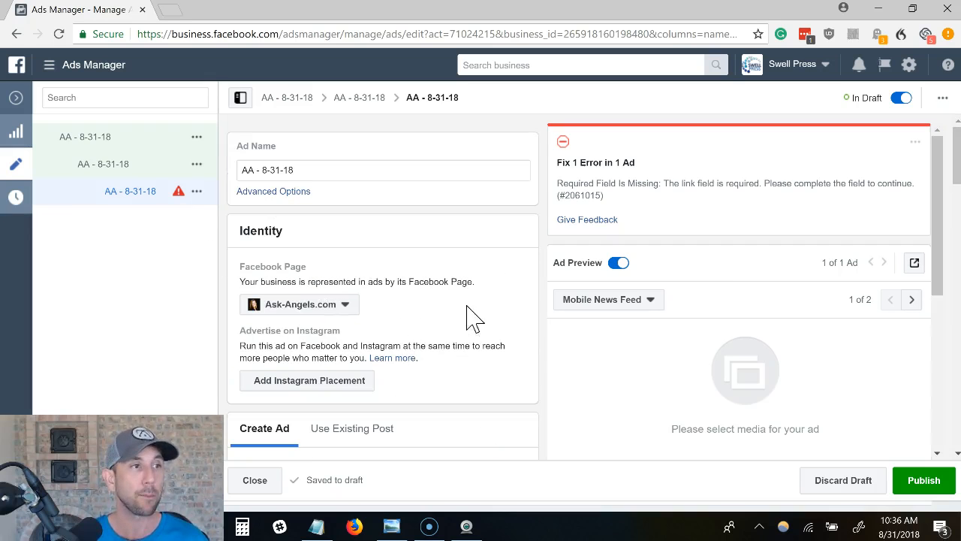
left_click(322, 173)
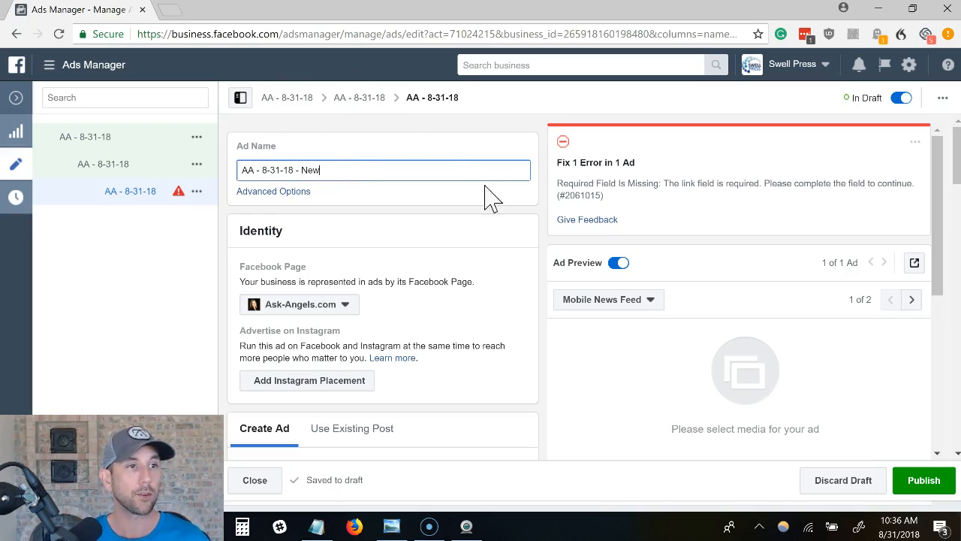
- Search the free stock images for "Stressed woman" to find an image for the single-image ad
scroll(542, 205, "down", 2)
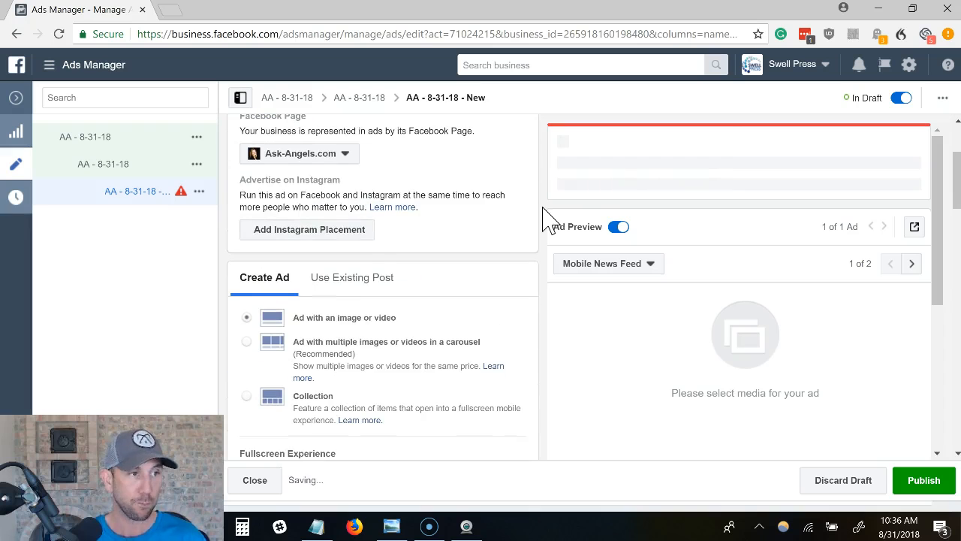
scroll(535, 228, "down", 2)
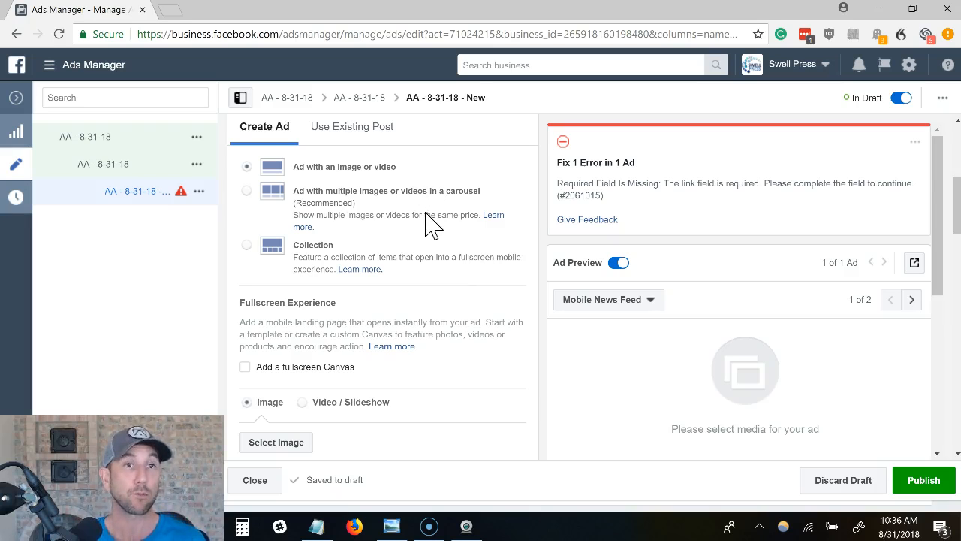
scroll(432, 224, "up", 1)
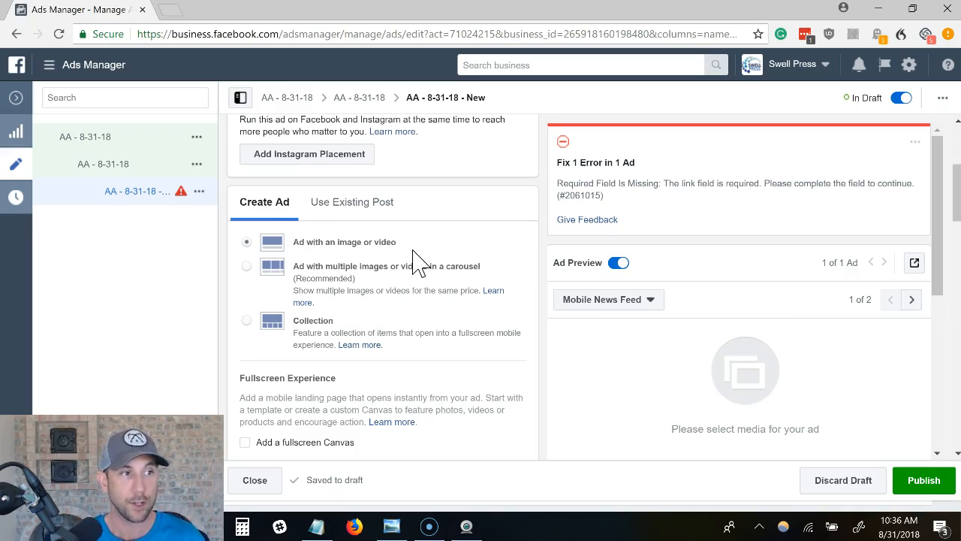
scroll(418, 258, "down", 2)
scroll(424, 262, "down", 1)
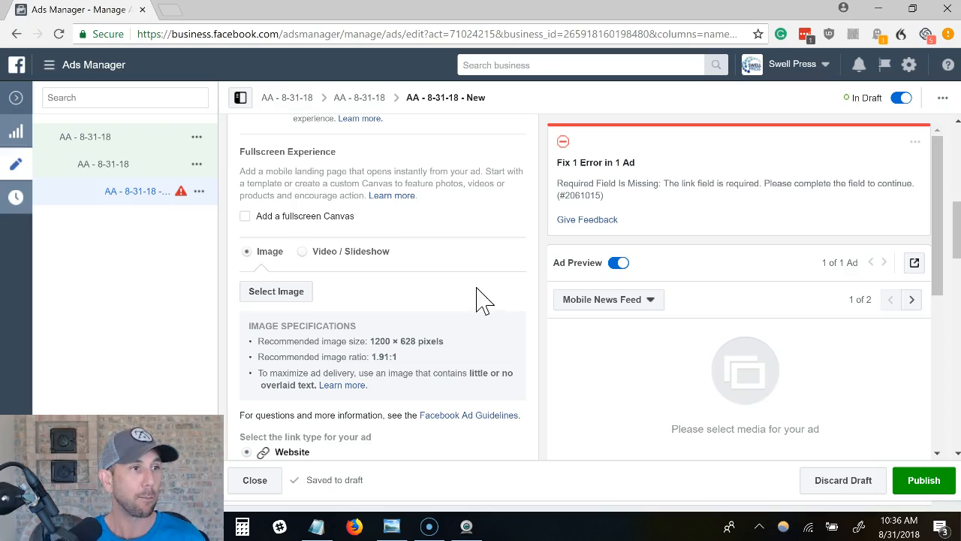
scroll(318, 253, "down", 1)
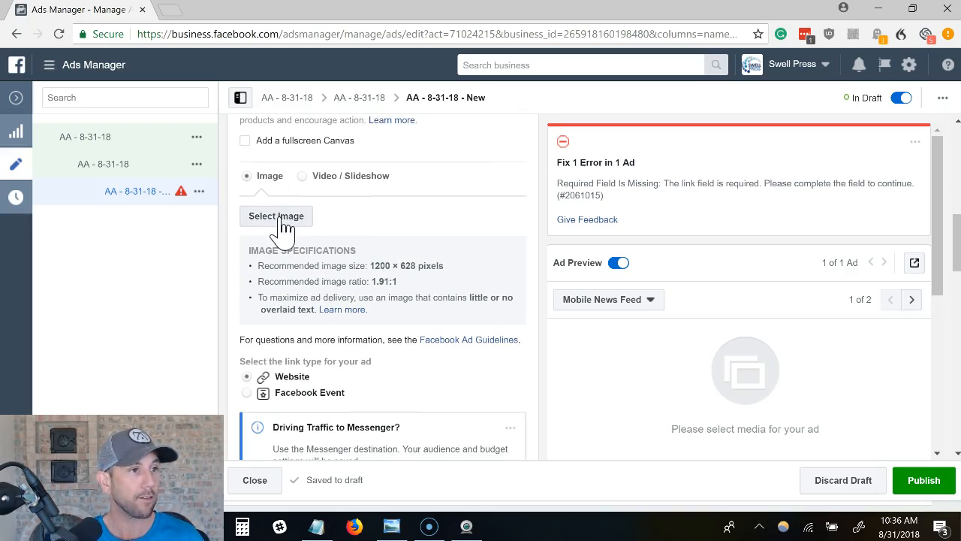
left_click(283, 218)
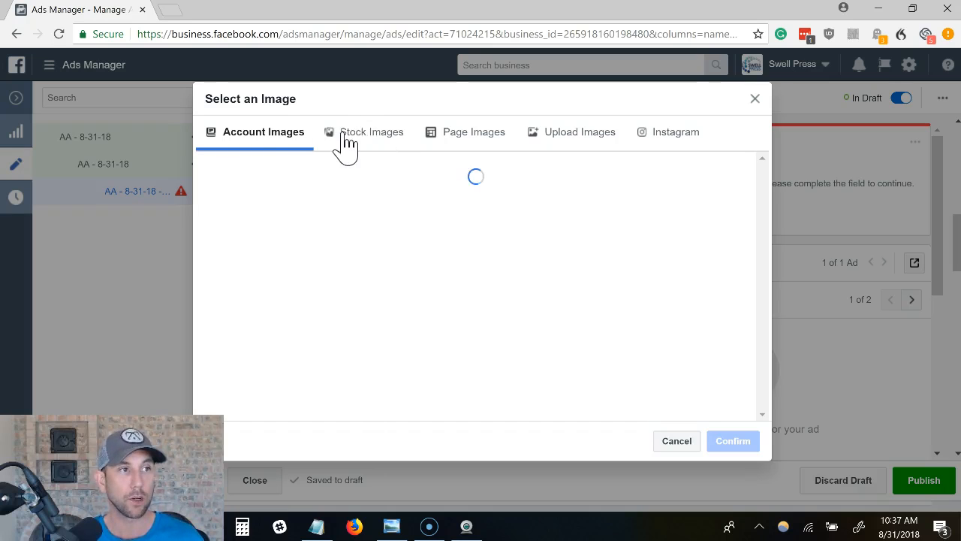
left_click(350, 141)
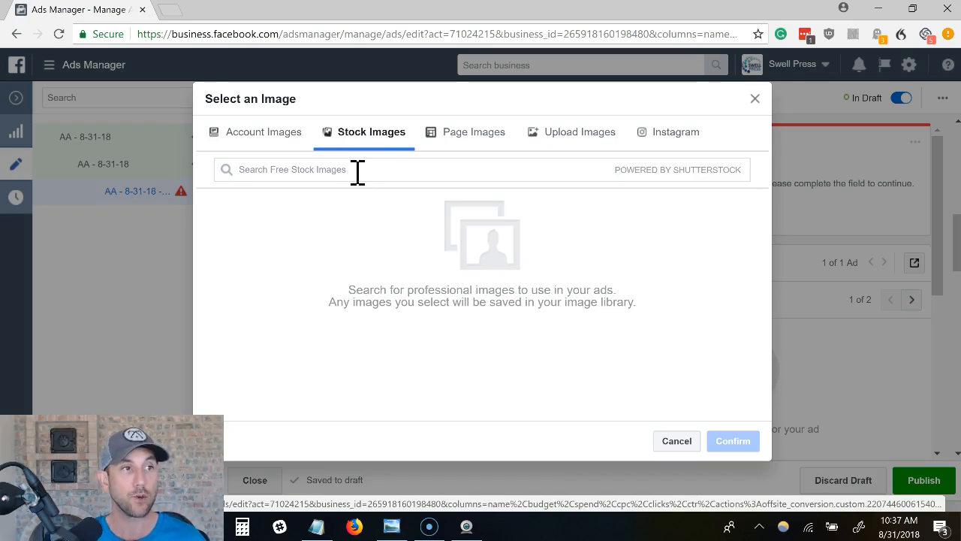
left_click(358, 172)
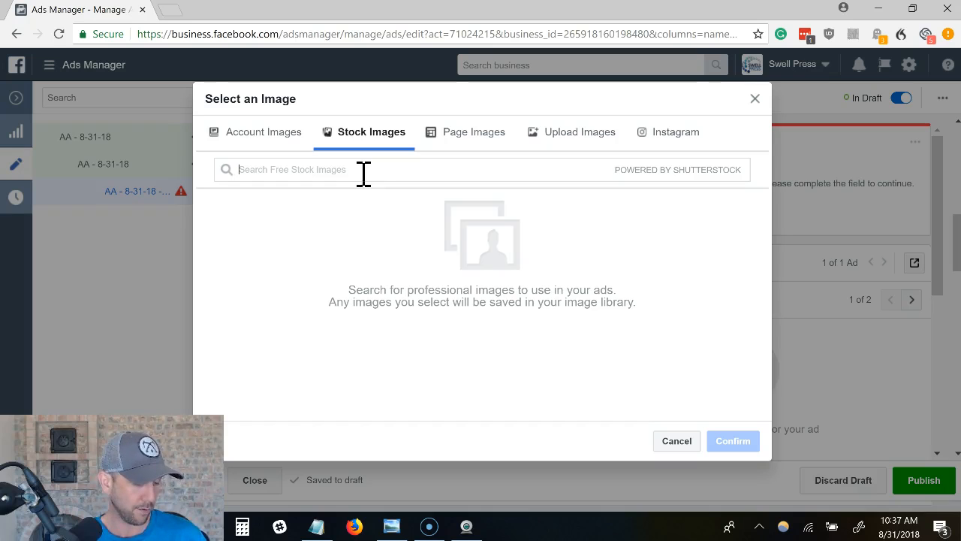
type("Stresse")
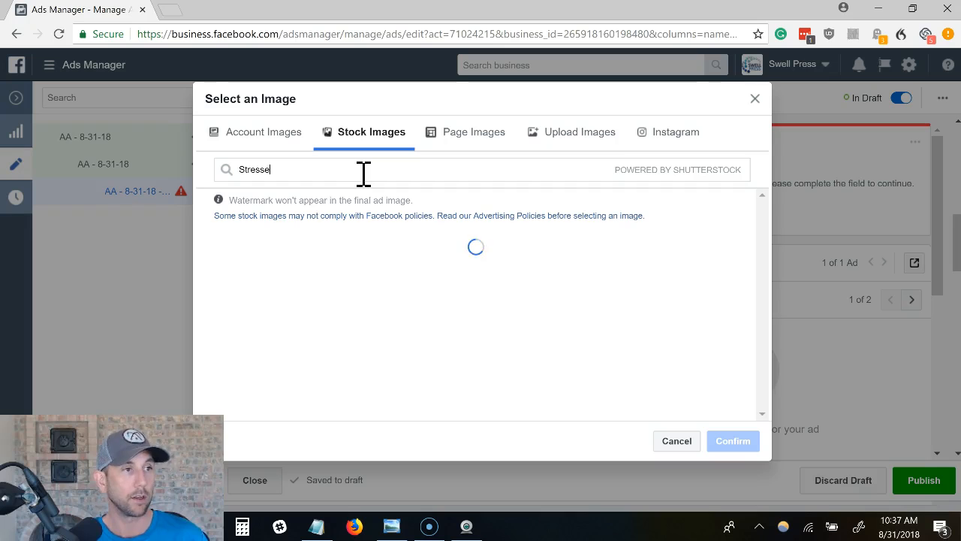
type("d wom")
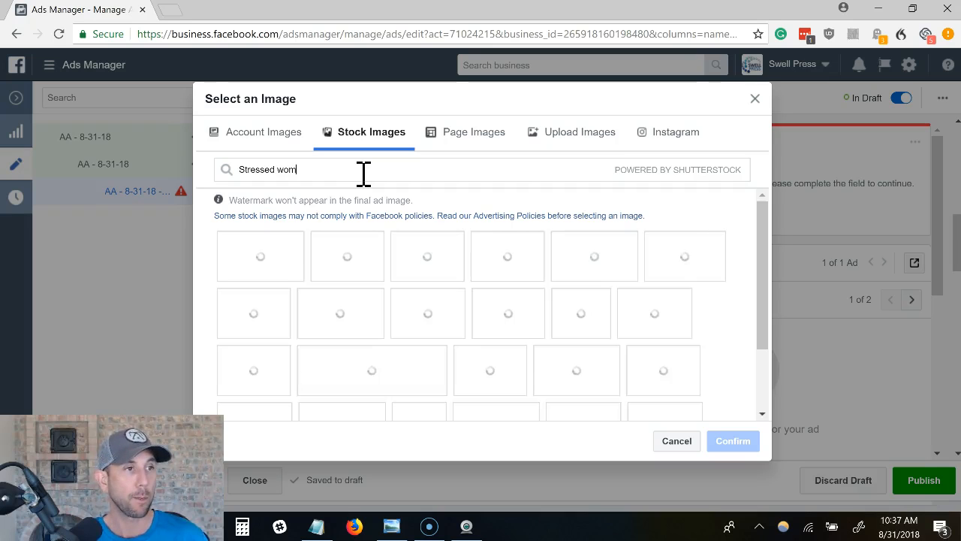
type("an")
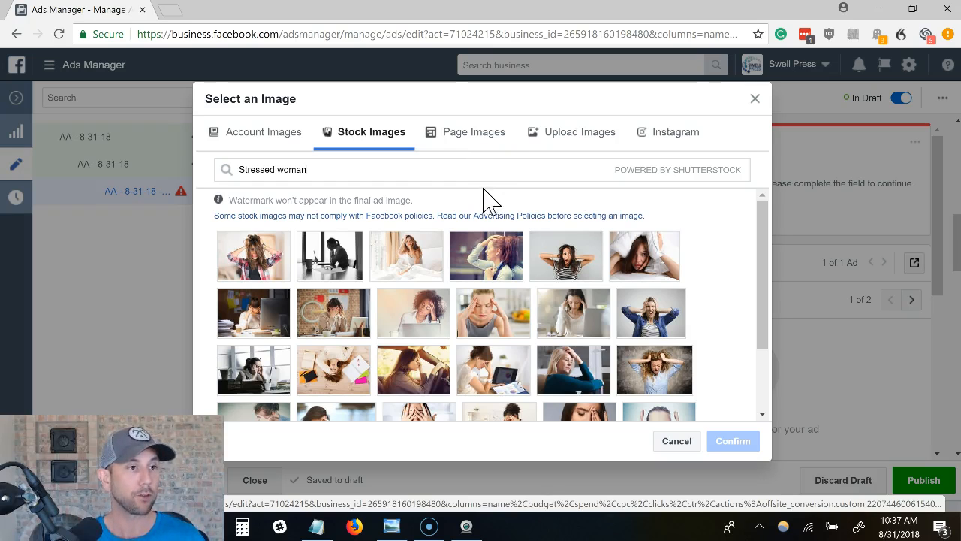
- Use the black-and-white stock photo of a person bent over a desk as the ad image
mouse_move(474, 269)
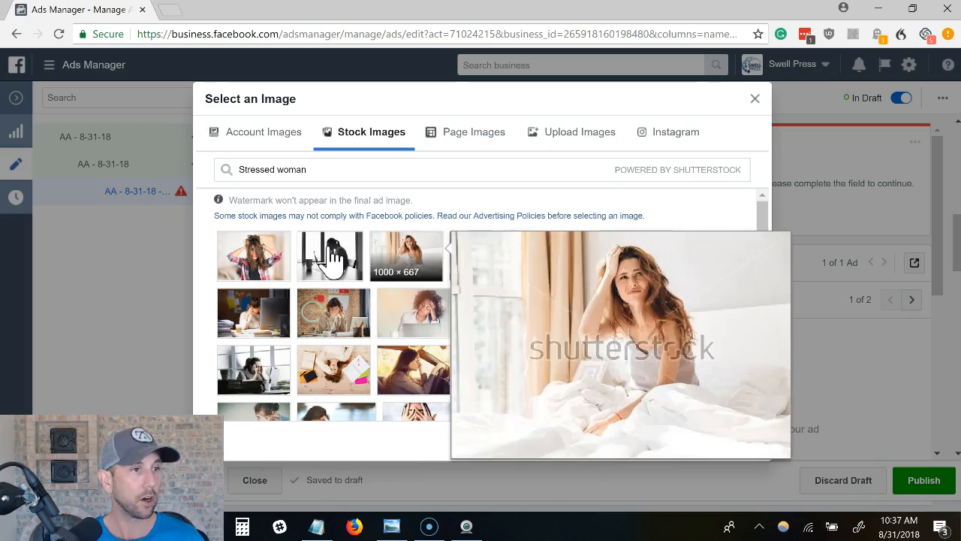
left_click(330, 255)
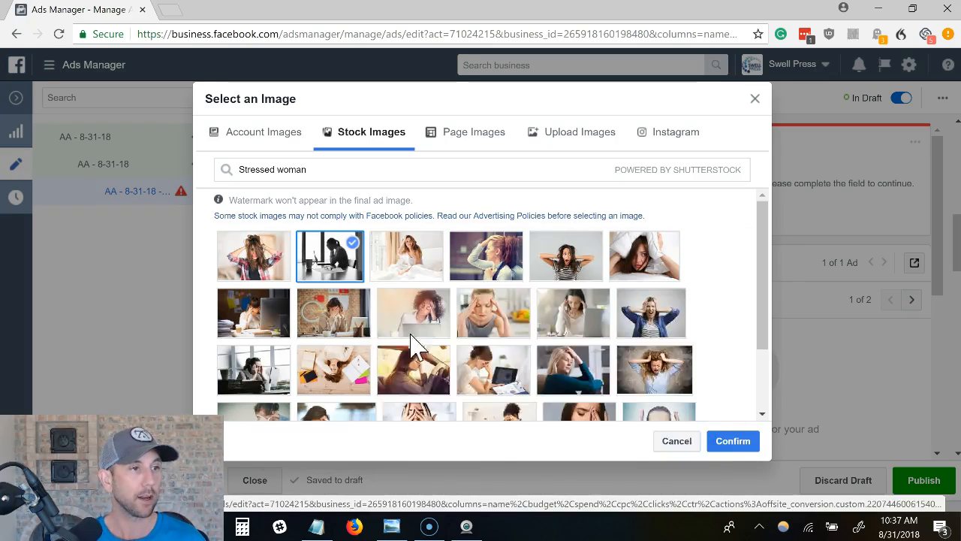
left_click(740, 449)
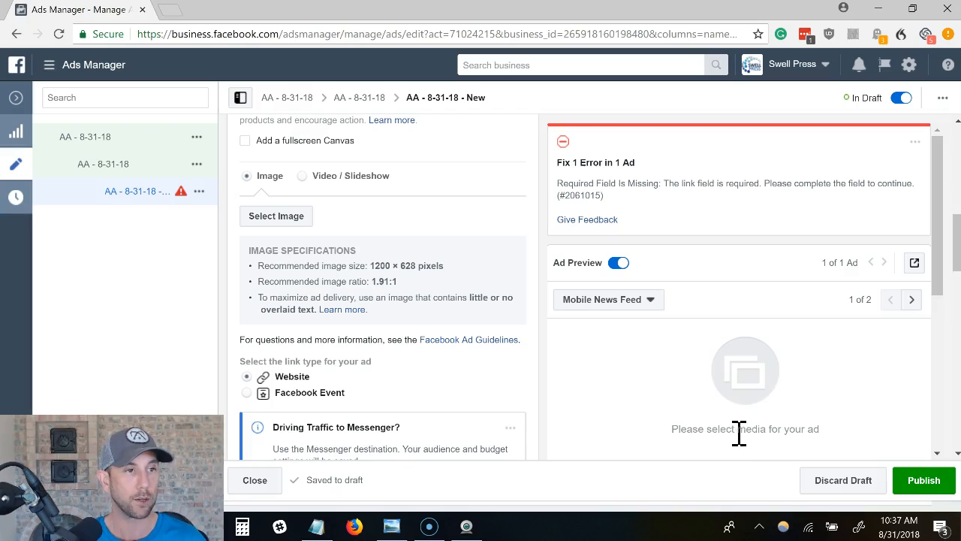
scroll(434, 300, "down", 1)
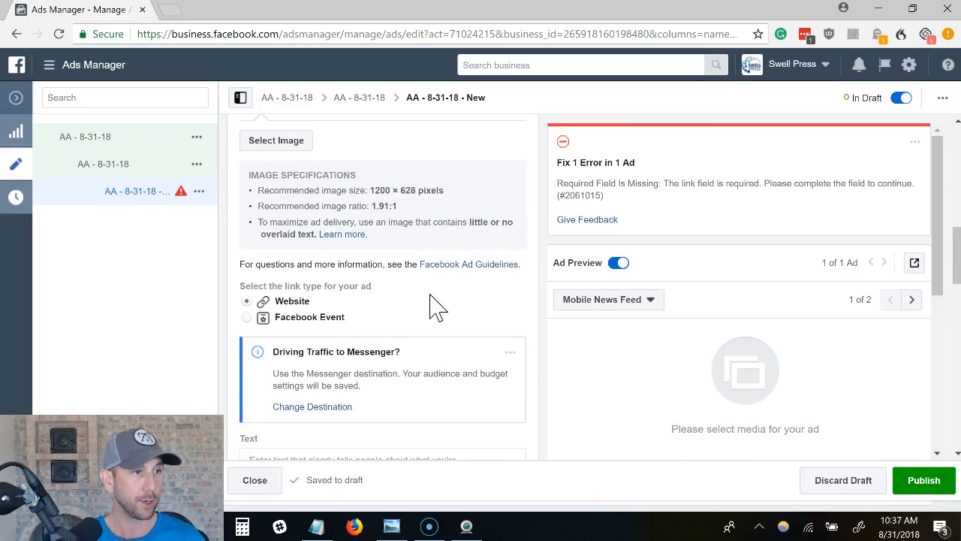
scroll(434, 301, "down", 1)
scroll(306, 218, "down", 2)
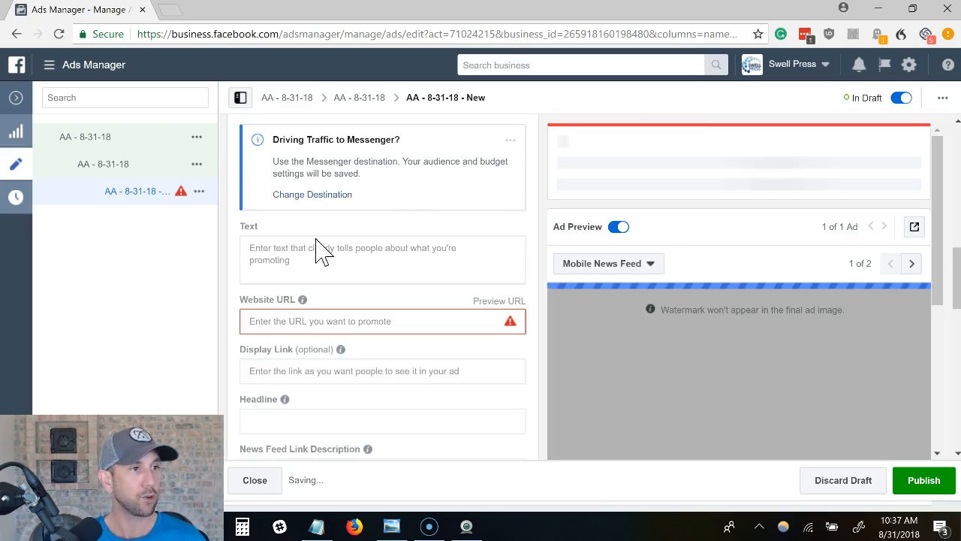
scroll(331, 323, "up", 1)
key("alt+Tab")
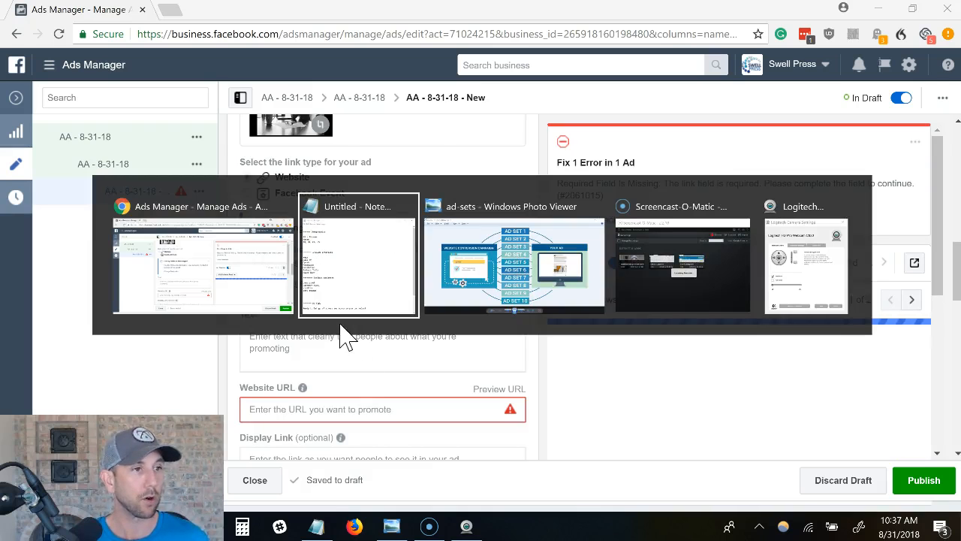
scroll(438, 370, "down", 3)
left_click_drag(649, 440, 351, 439)
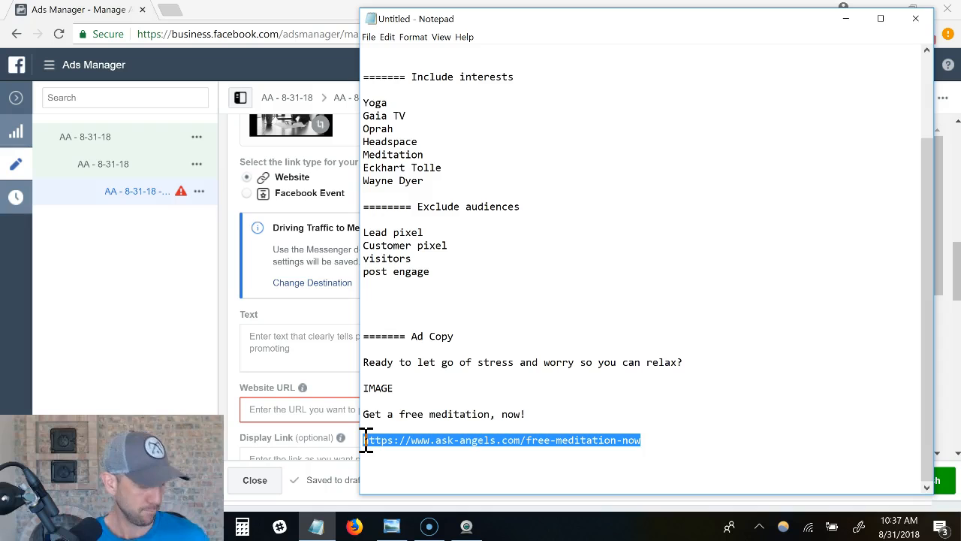
key("ctrl+c")
key("alt+Tab")
left_click(321, 415)
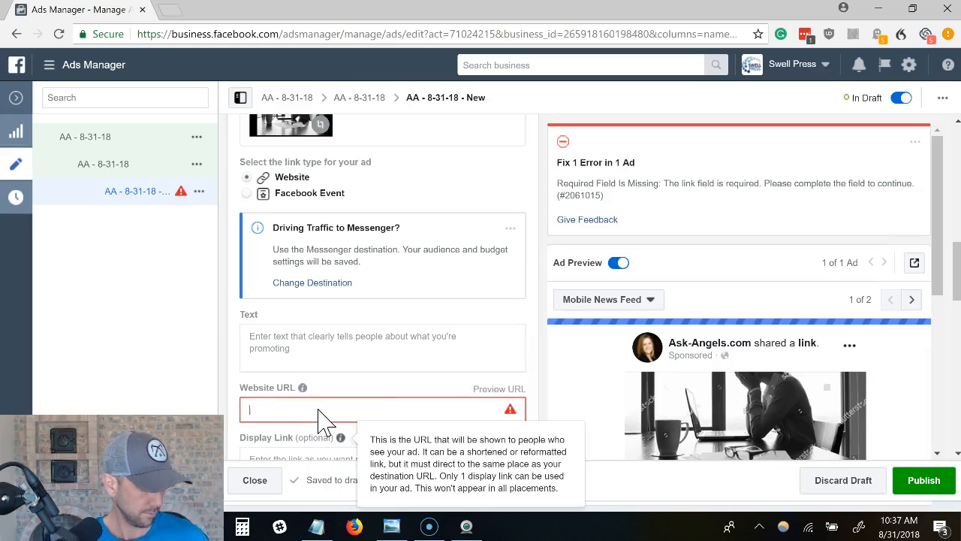
key("ctrl+v")
- Try the same free-meditation-now URL as the display link, and clear the field again
scroll(376, 393, "down", 2)
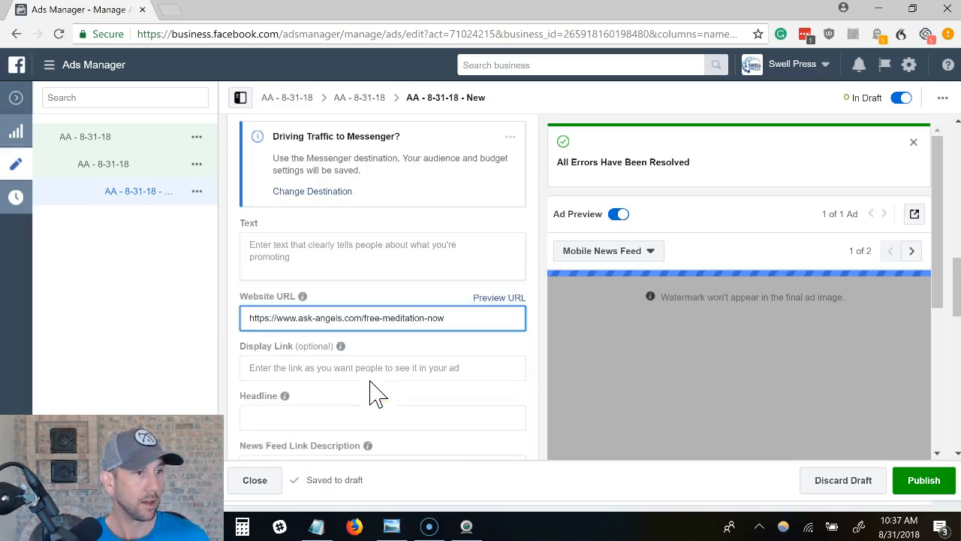
left_click(344, 309)
key("ctrl+v")
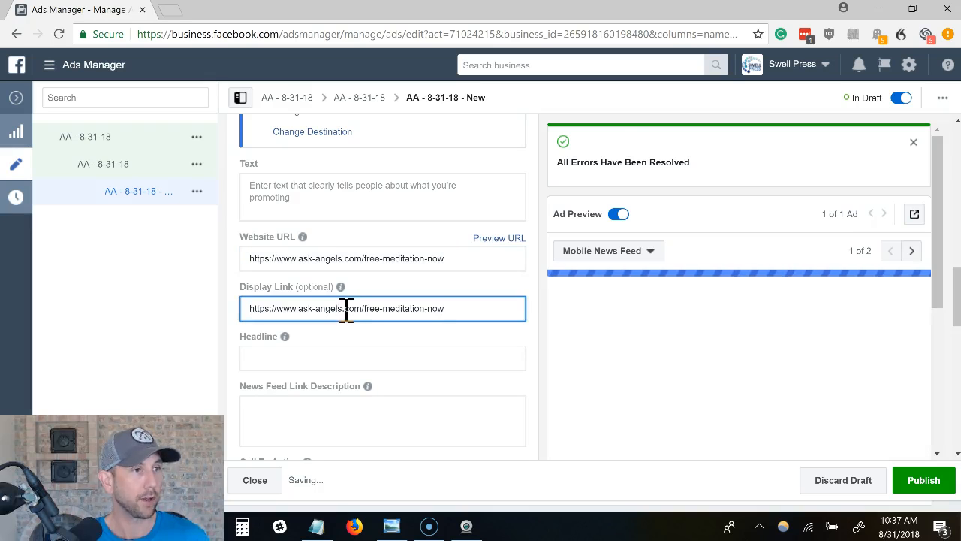
scroll(348, 319, "up", 2)
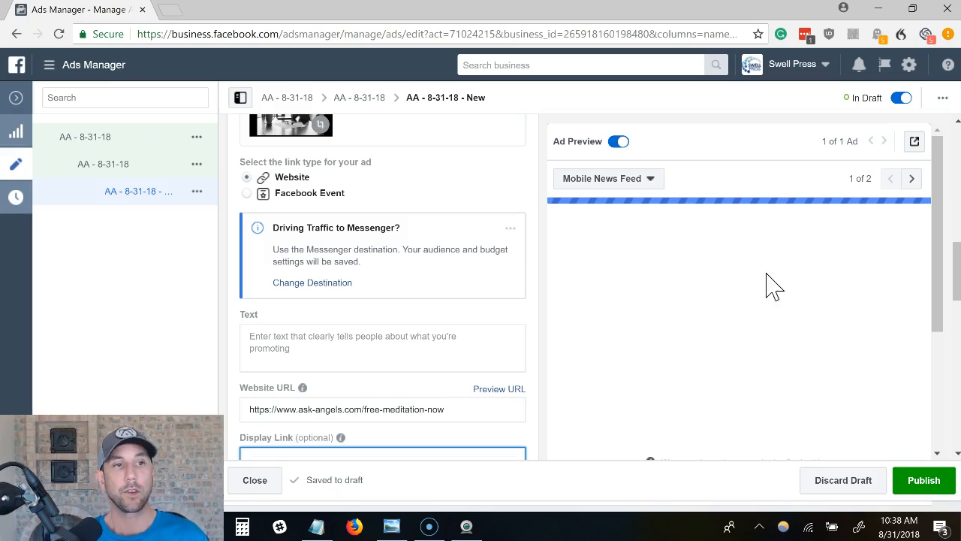
scroll(537, 302, "down", 2)
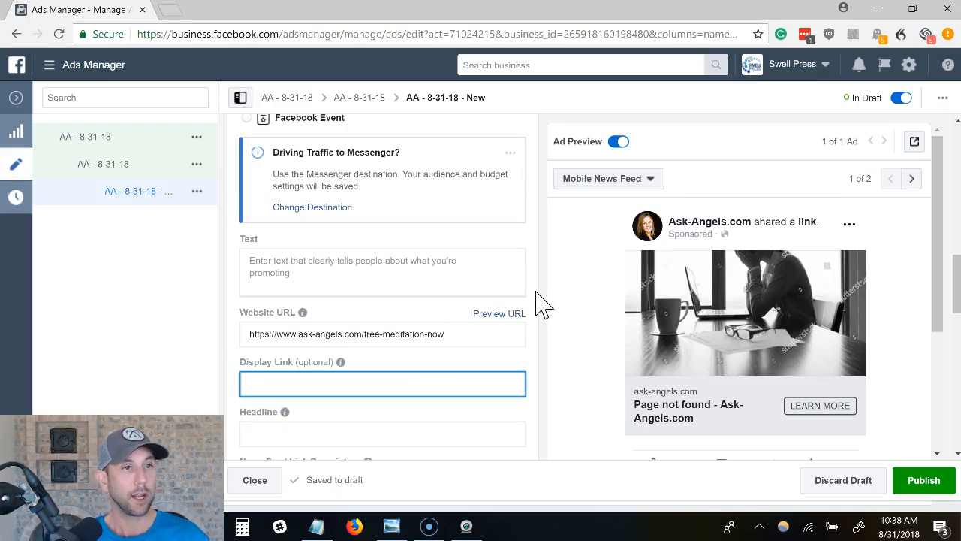
- Copy "Ready to let go of stress and worry so you can relax?" from the Notepad notes into the ad's Text
scroll(537, 319, "down", 1)
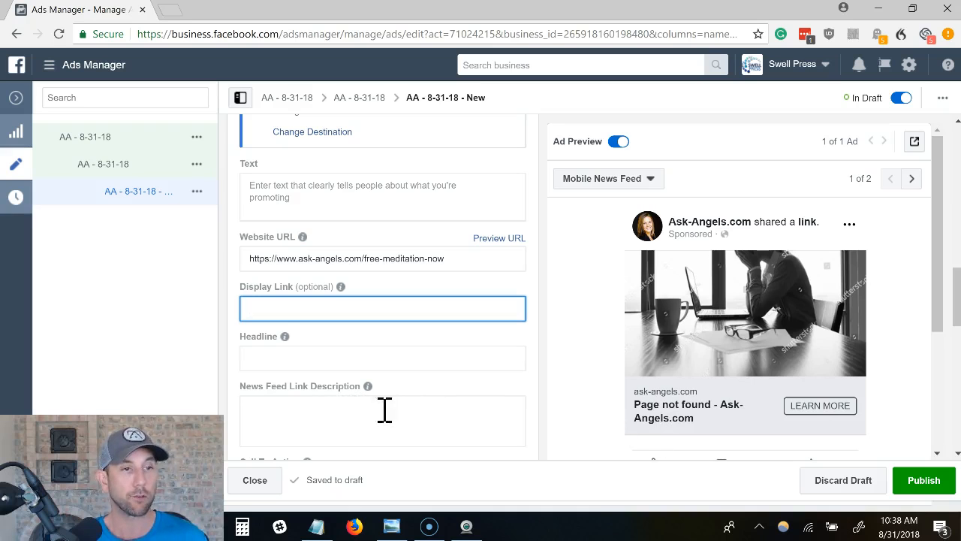
key("alt+Tab")
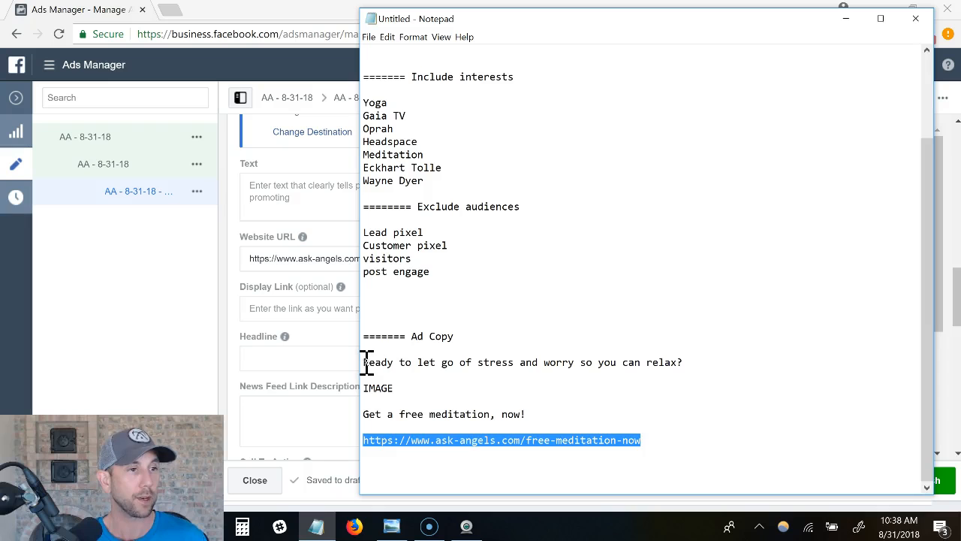
left_click_drag(366, 363, 704, 359)
key("alt+Tab")
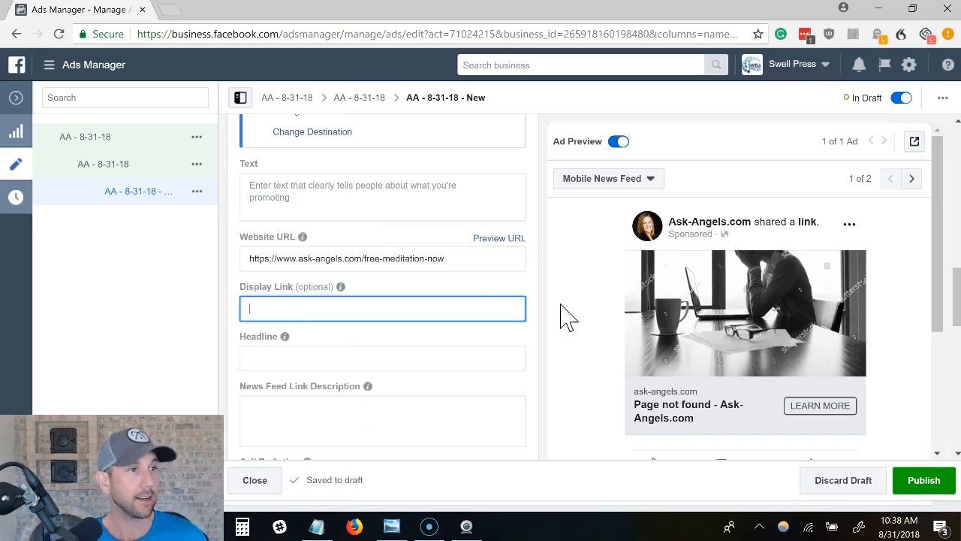
left_click(379, 189)
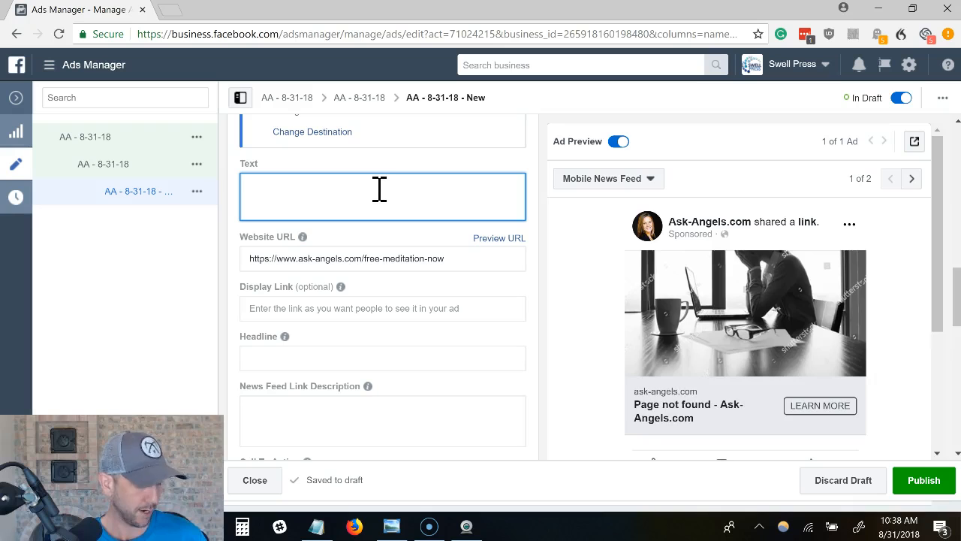
key("ctrl+v")
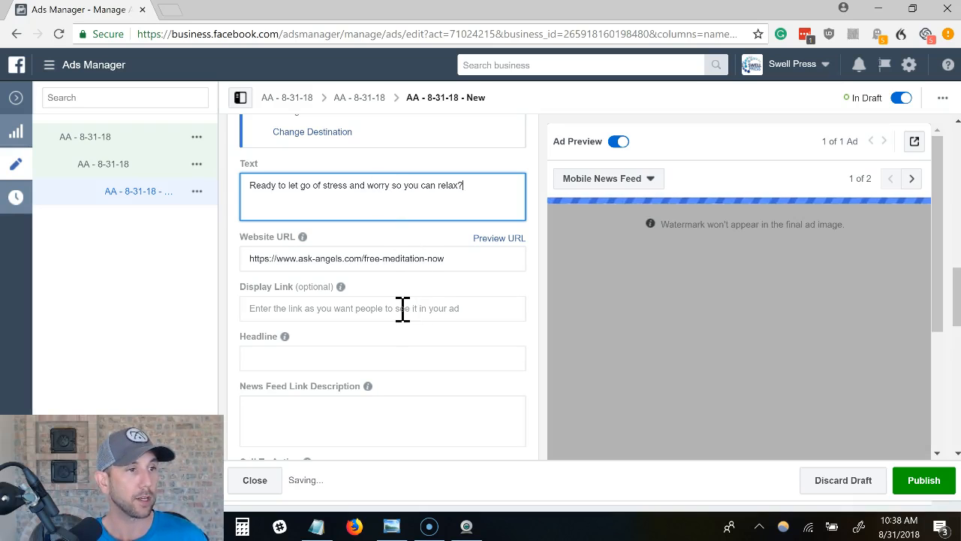
triple_click(401, 261)
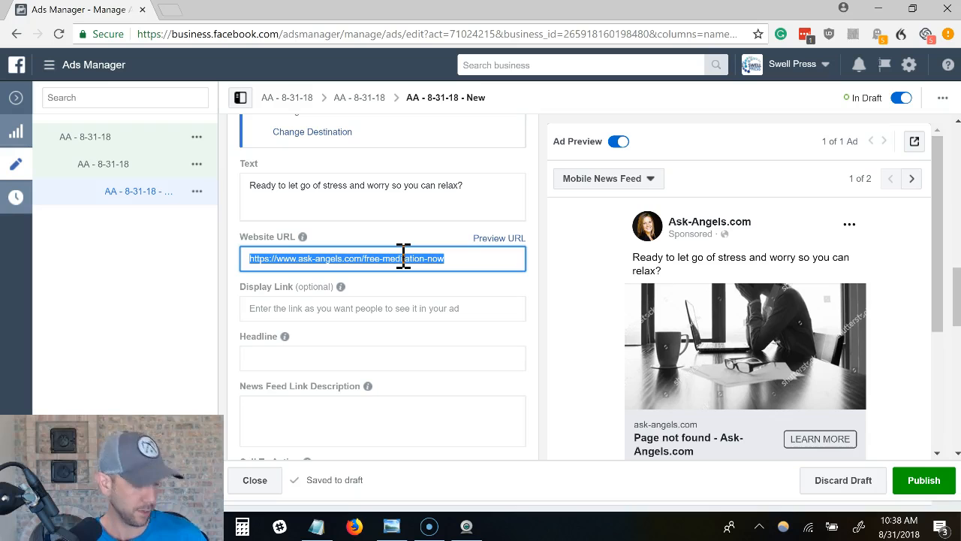
left_click(408, 307)
key("ctrl+v")
- Copy "Get a free meditation, now!" from the Notepad notes into the ad's Headline
left_click(401, 358)
key("alt+Tab")
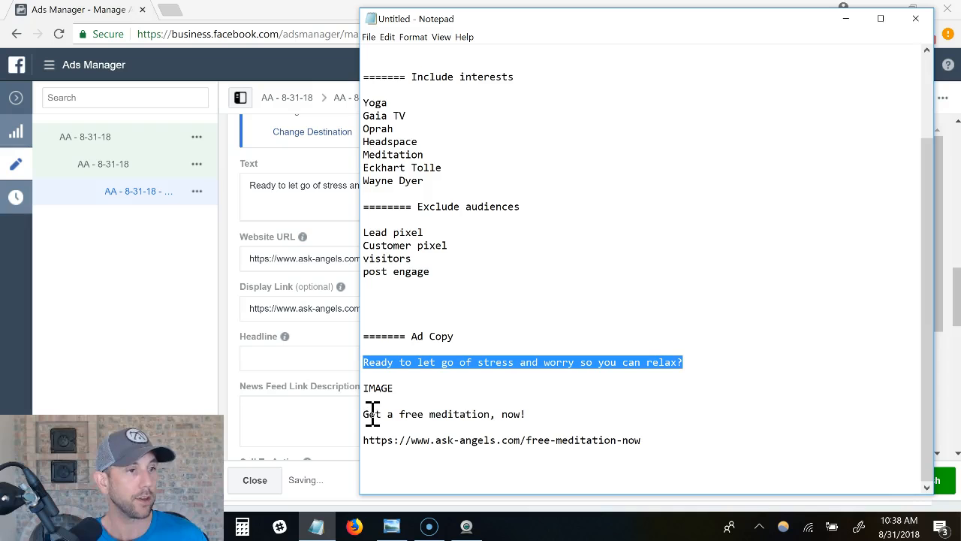
left_click_drag(365, 414, 549, 414)
key("ctrl+c")
key("alt+Tab")
key("ctrl+v")
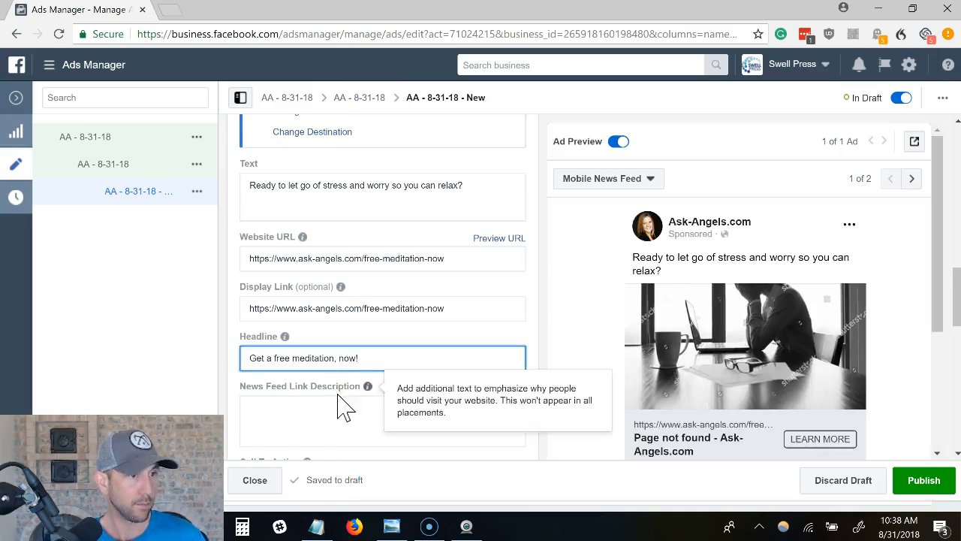
- Enter the News Feed Link Description "Click the "Learn More" Button now and get instant access to the free meditation!"
left_click(342, 408)
type("Click the \"Learn More\" Button now and get instant access ot the free meditation!")
mouse_move(489, 334)
left_click(489, 355)
scroll(440, 332, "down", 1)
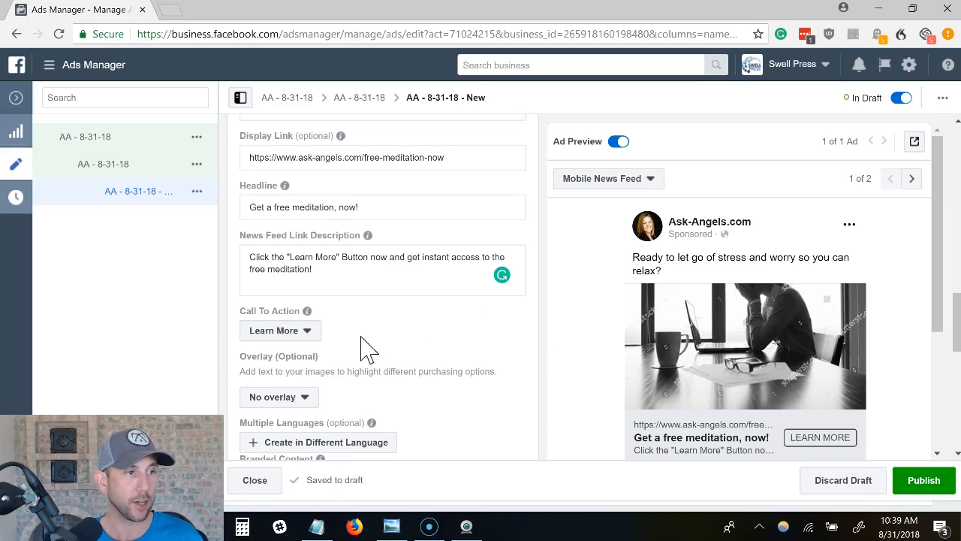
- Review the ad's remaining settings, from call to action and languages to branded content and conversion tracking
scroll(399, 338, "down", 1)
scroll(403, 347, "down", 1)
scroll(496, 340, "down", 2)
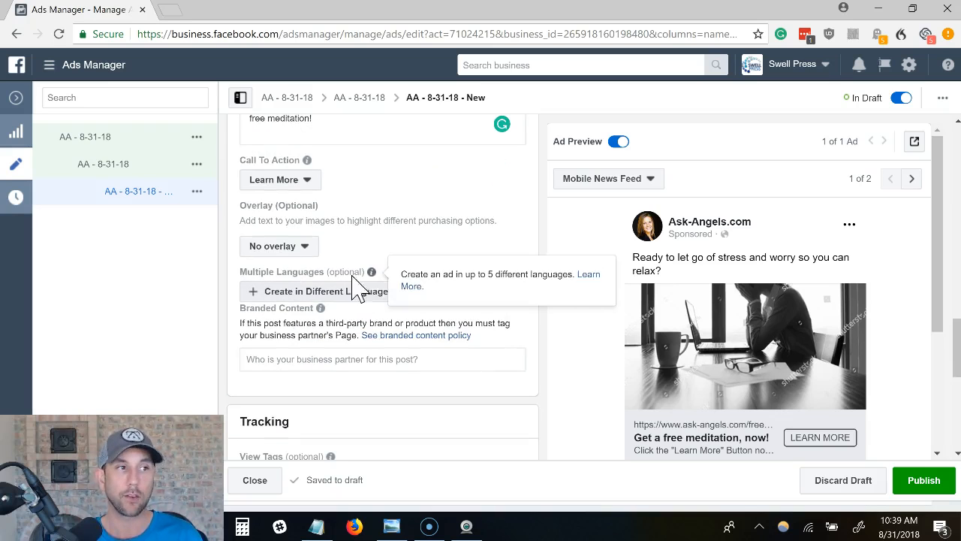
scroll(506, 258, "down", 2)
scroll(508, 252, "down", 6)
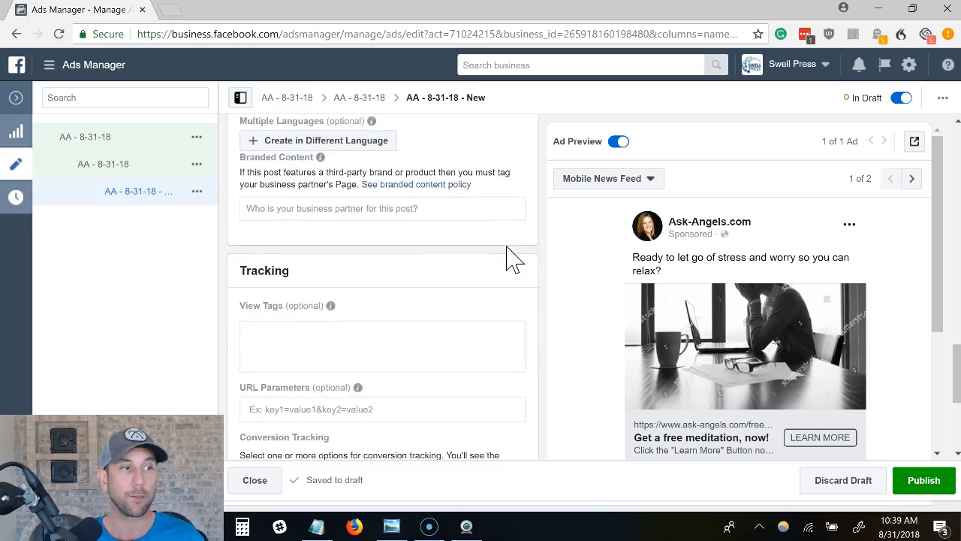
scroll(511, 264, "down", 1)
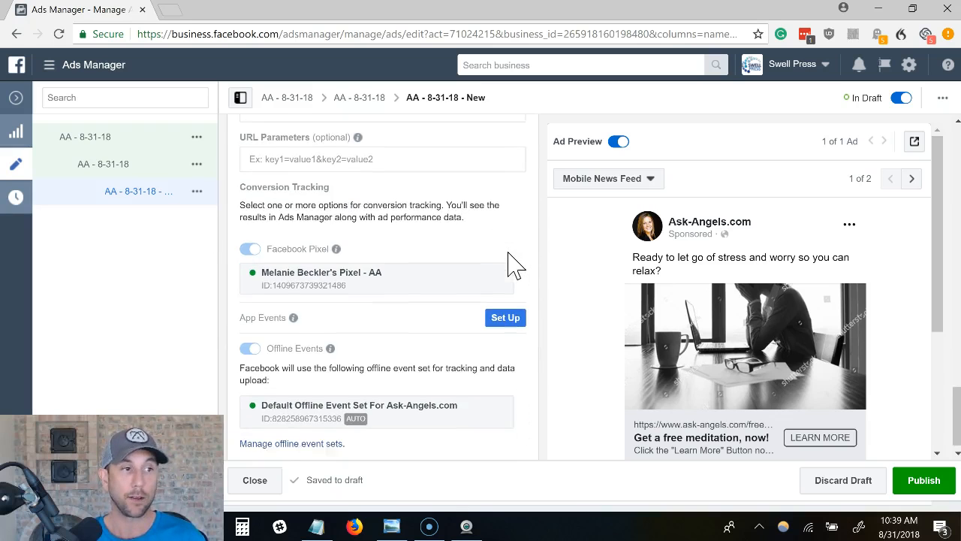
scroll(482, 274, "up", 10)
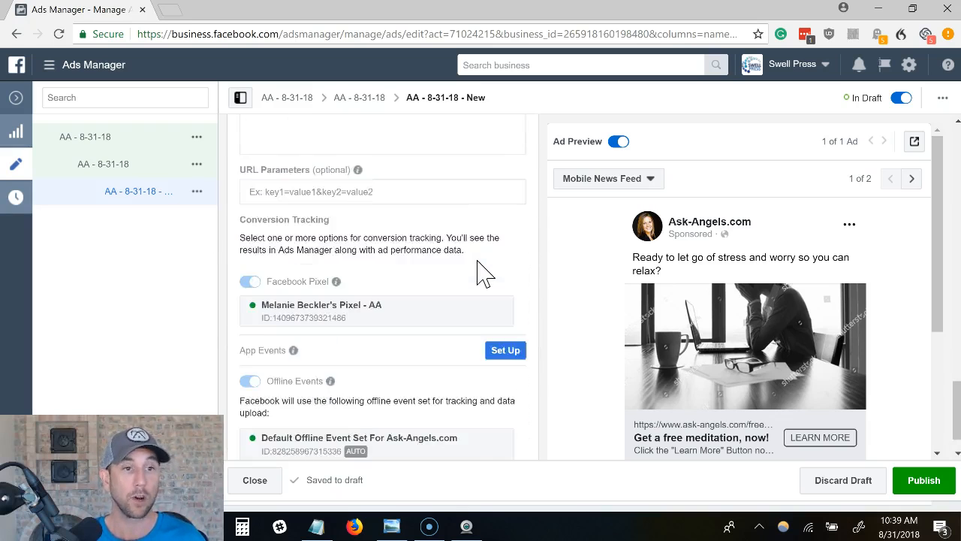
scroll(483, 280, "up", 7)
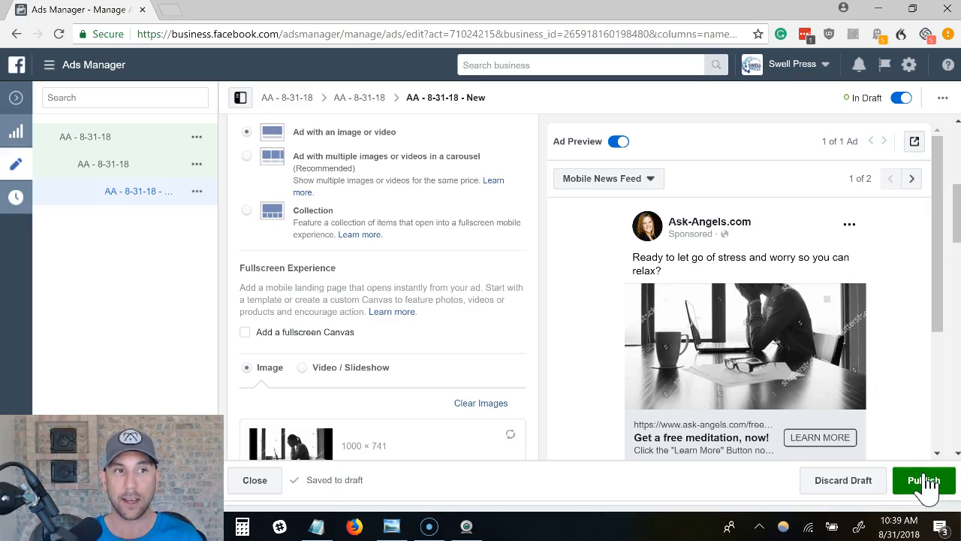
scroll(567, 364, "up", 6)
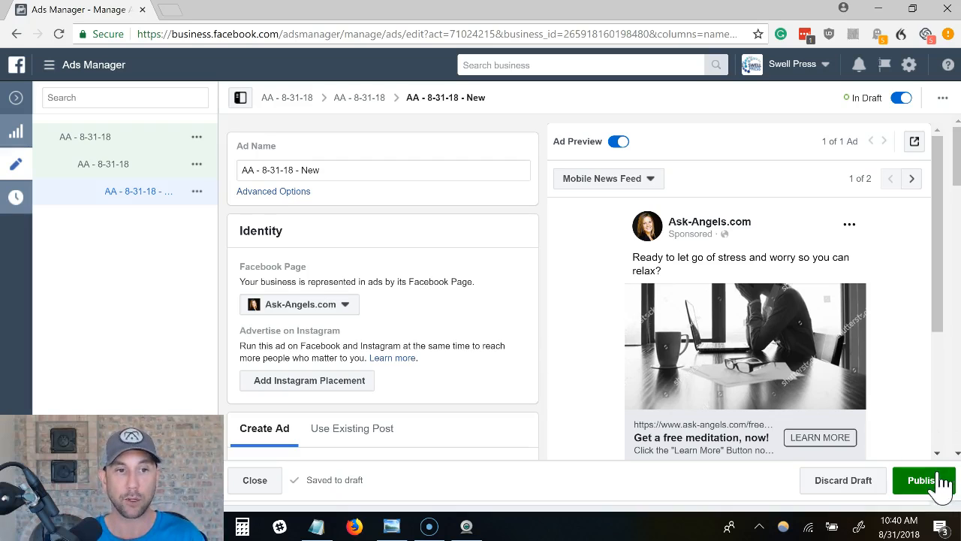
- Switch the draft ad to use an existing post and open the post ID entry
scroll(502, 383, "down", 3)
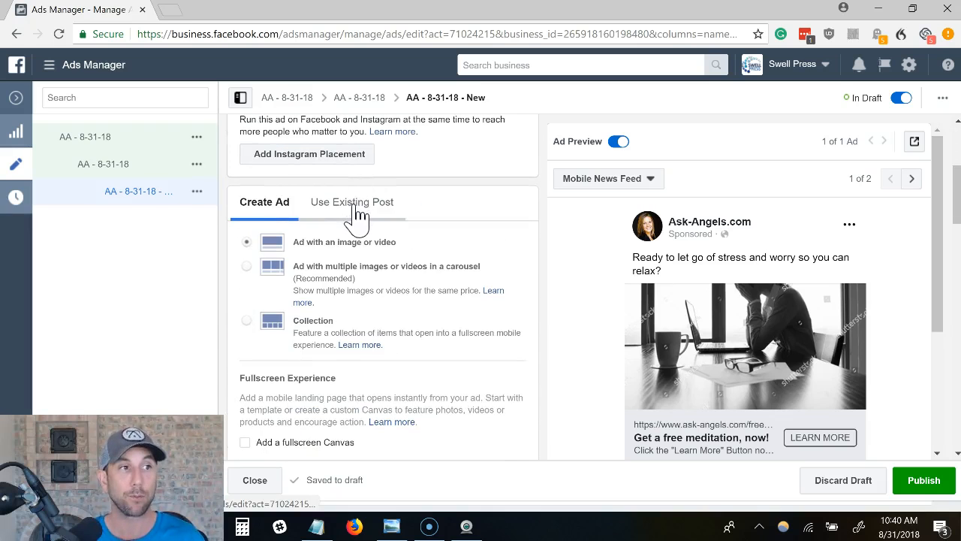
left_click(357, 215)
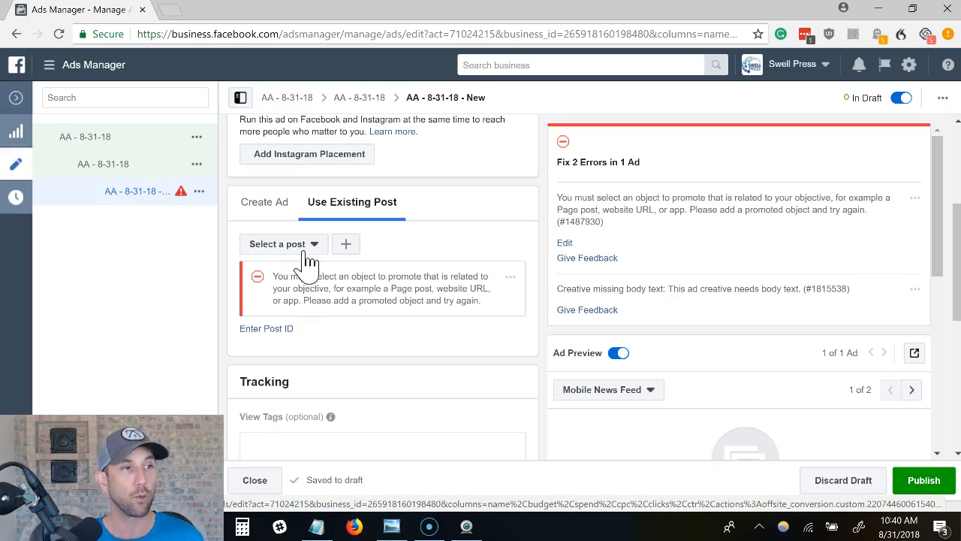
left_click(275, 331)
left_click(301, 335)
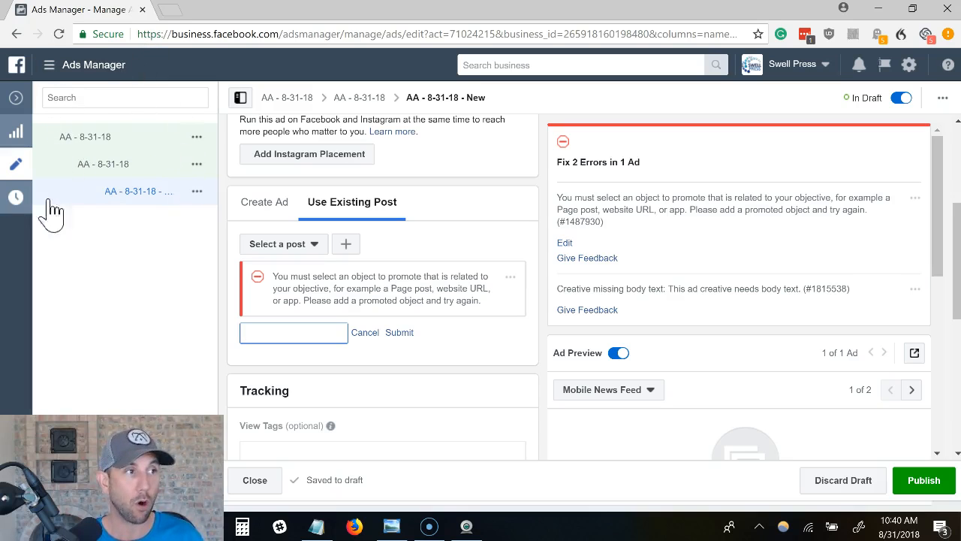
- Return to the ads list, remove the campaign selection, and open only "AA - 7-23-18 - OCU test - sedona pic" for editing
left_click(16, 167)
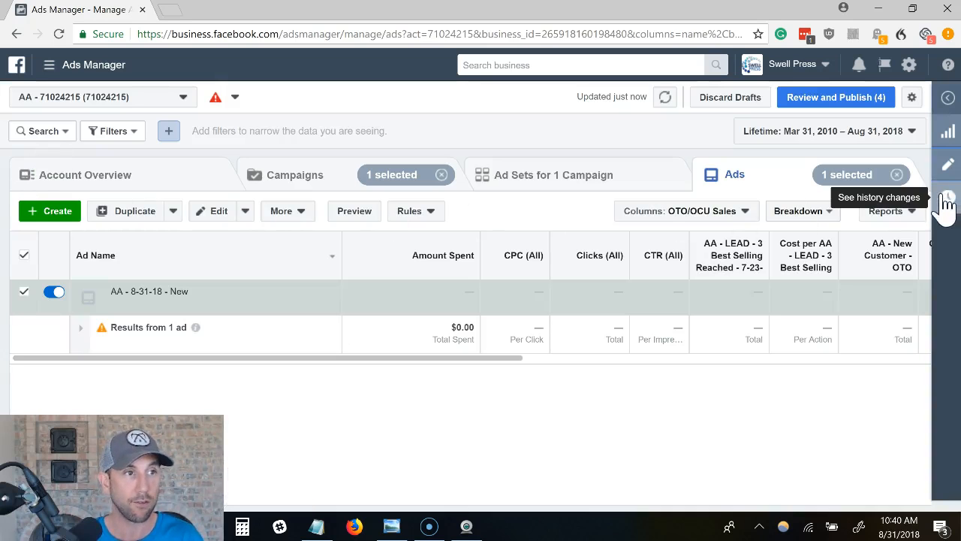
left_click(442, 178)
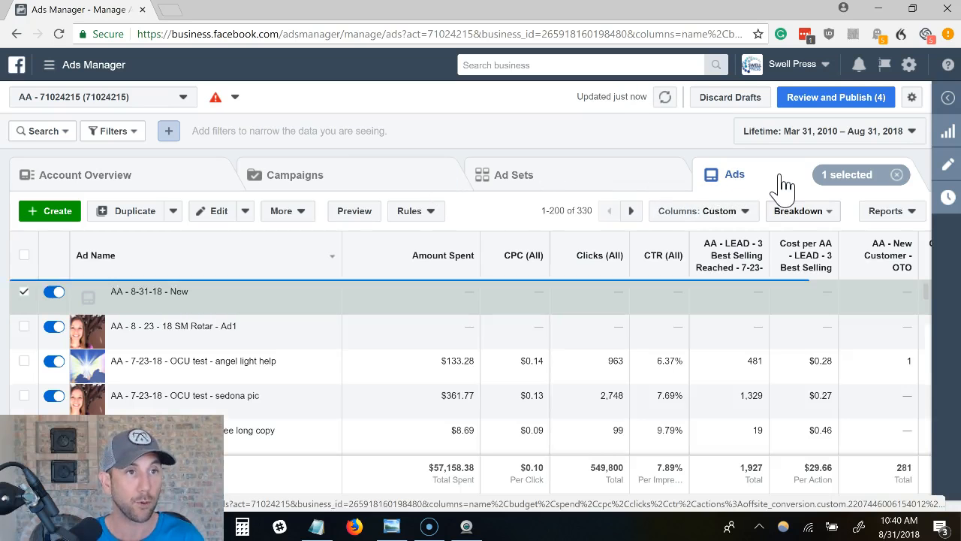
left_click(24, 329)
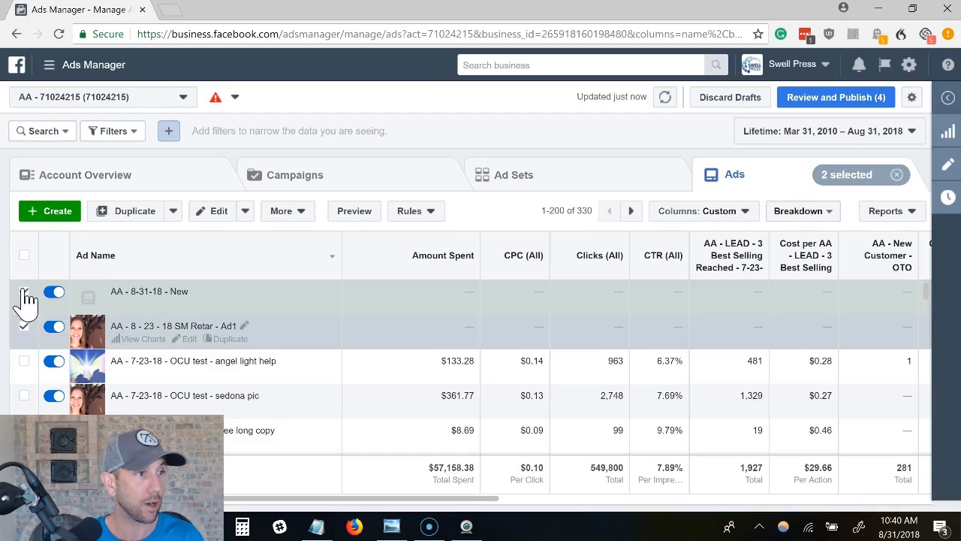
left_click(25, 294)
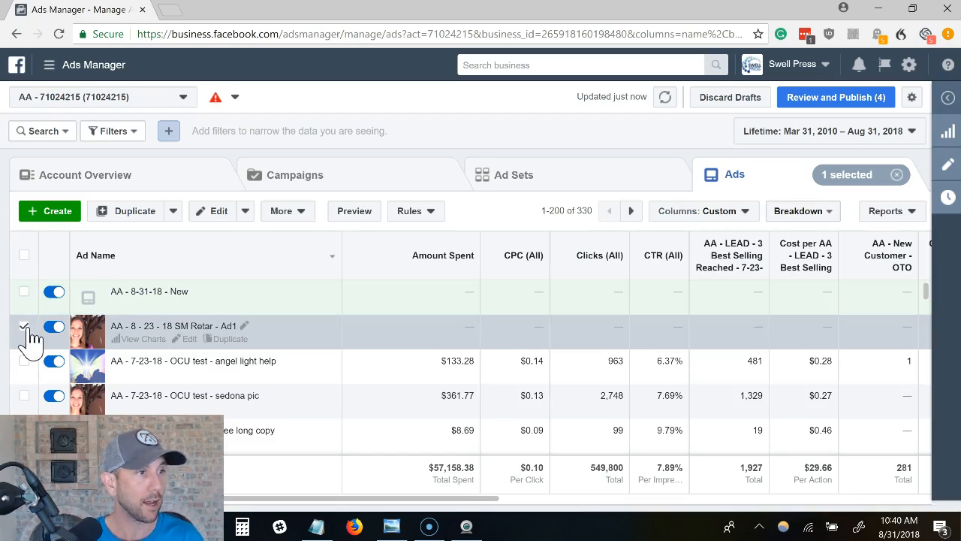
left_click(24, 328)
left_click(24, 398)
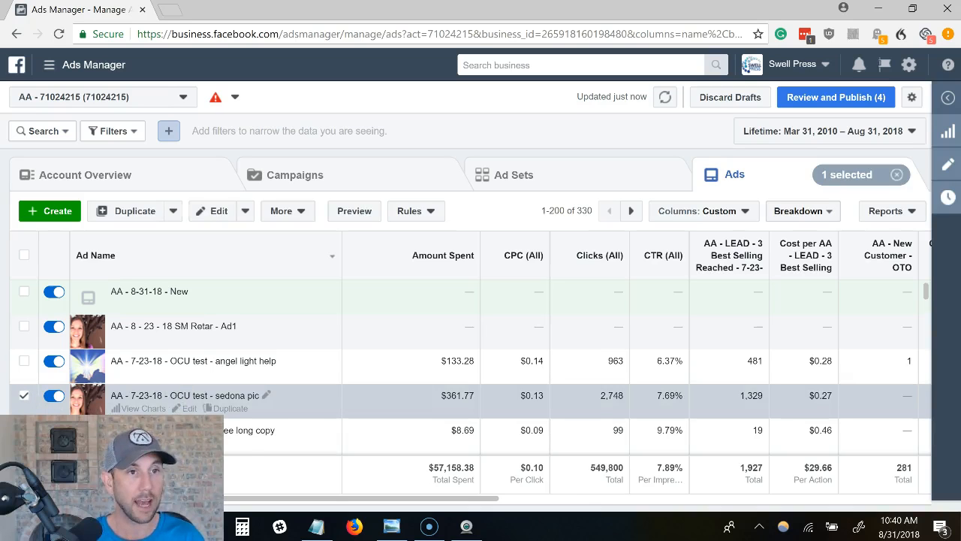
left_click(949, 165)
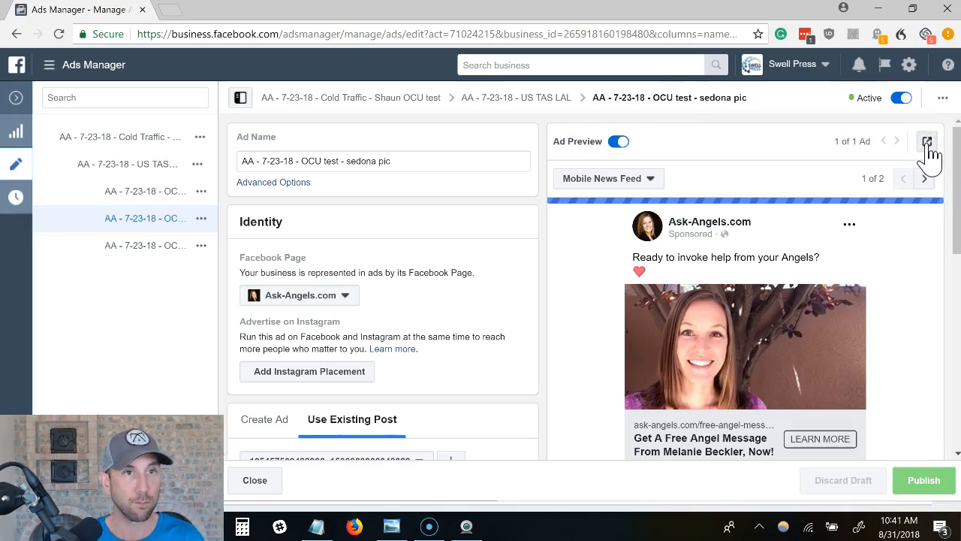
- Open the sedona pic ad's Facebook post with comments and copy the post ID from the end of its URL
left_click(928, 143)
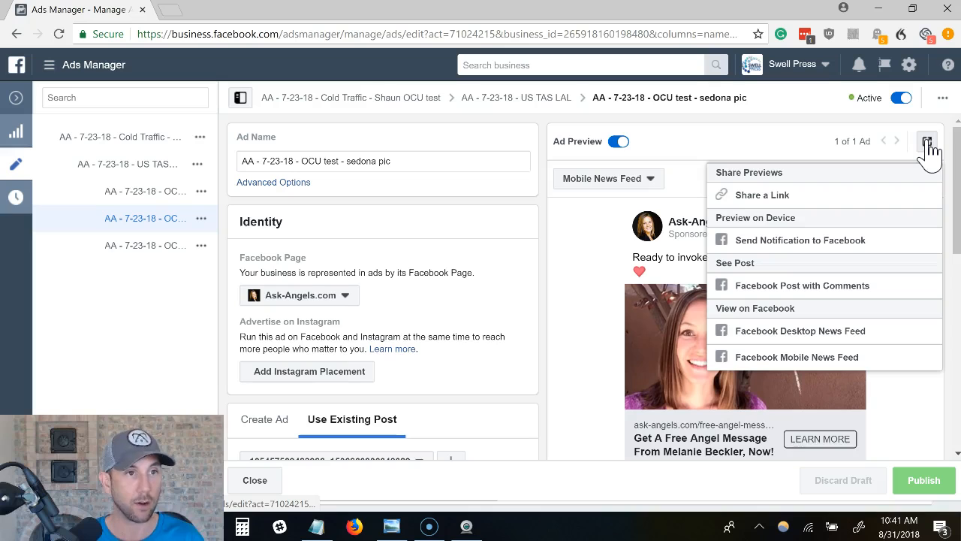
left_click(806, 292)
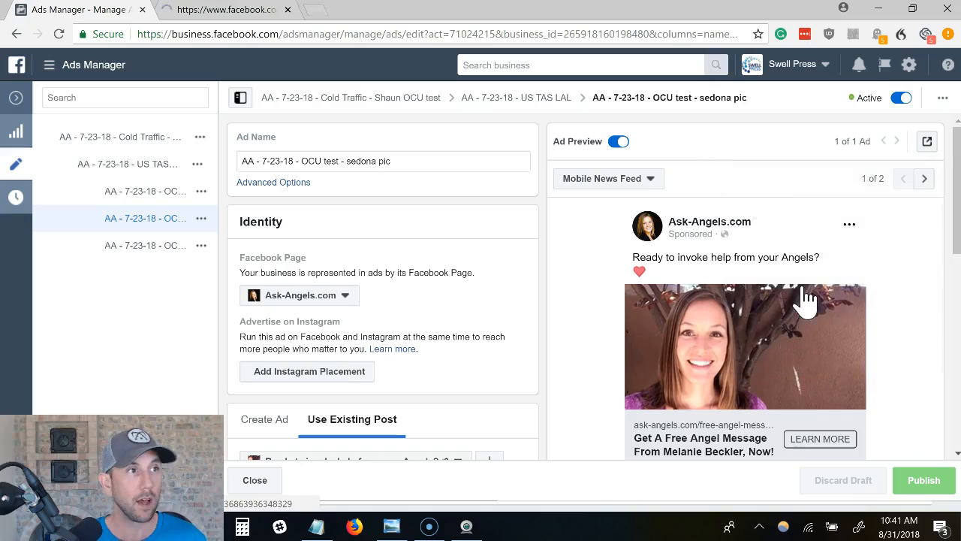
left_click(254, 13)
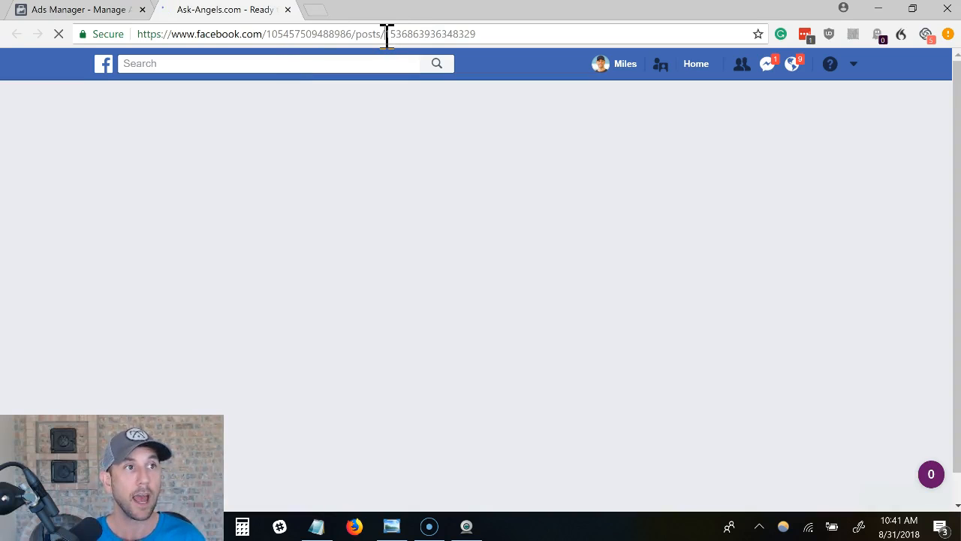
left_click_drag(412, 43, 471, 43)
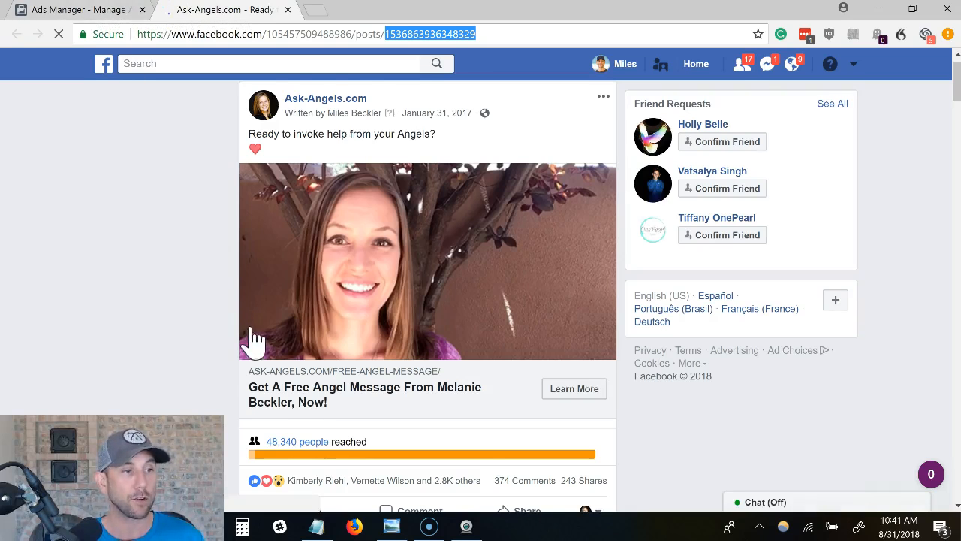
scroll(263, 342, "down", 1)
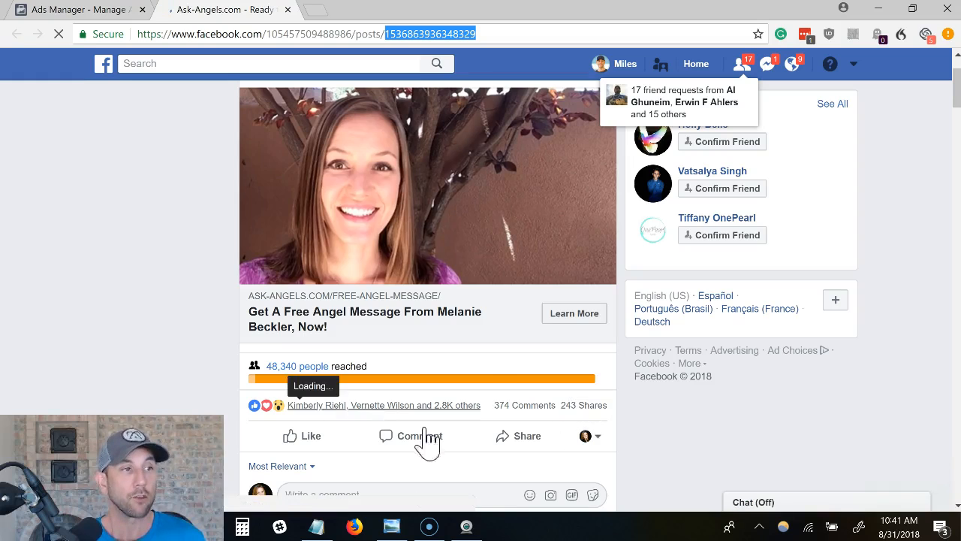
scroll(150, 285, "up", 1)
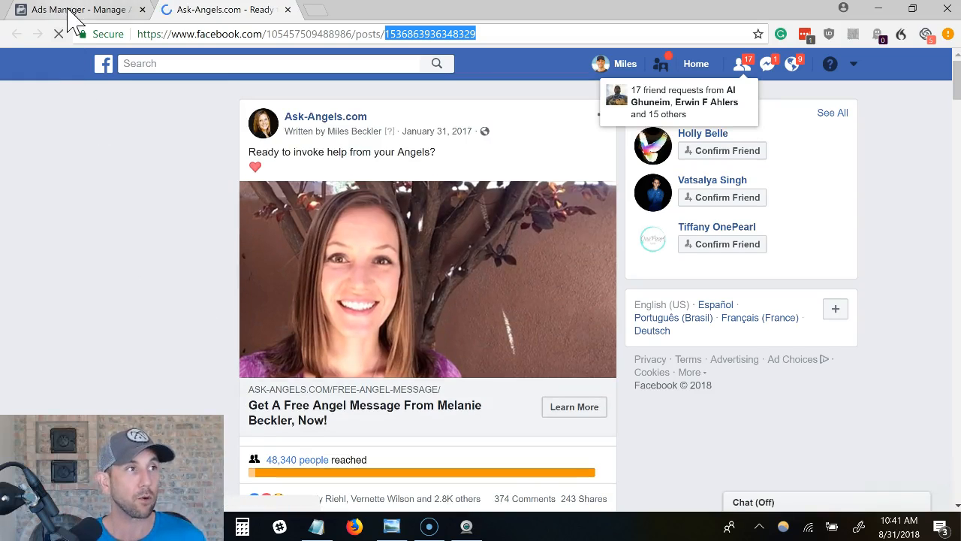
left_click(75, 10)
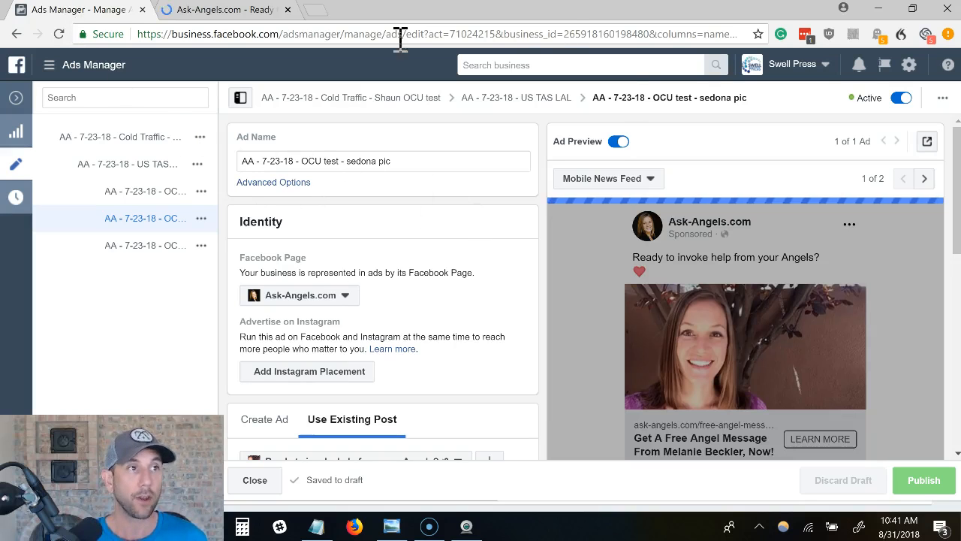
left_click(220, 10)
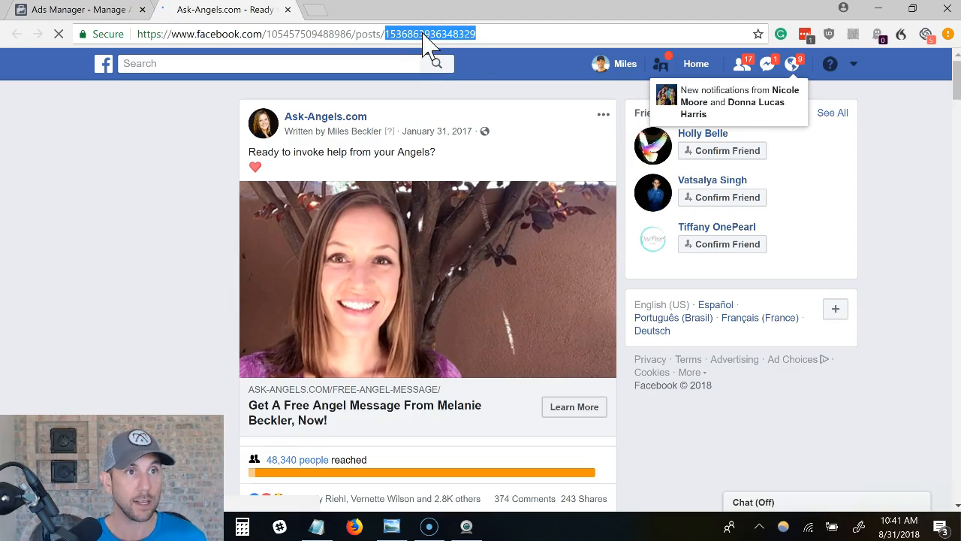
- Go back to Ads Manager, deselect the sedona pic ad, and reopen the draft ad "AA - 8-31-18 - New" for editing
left_click(82, 10)
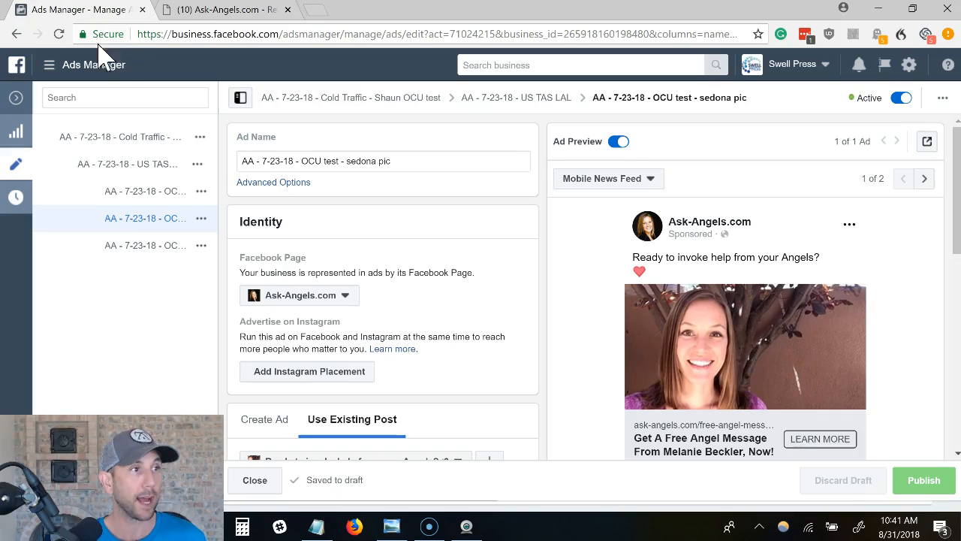
left_click(27, 165)
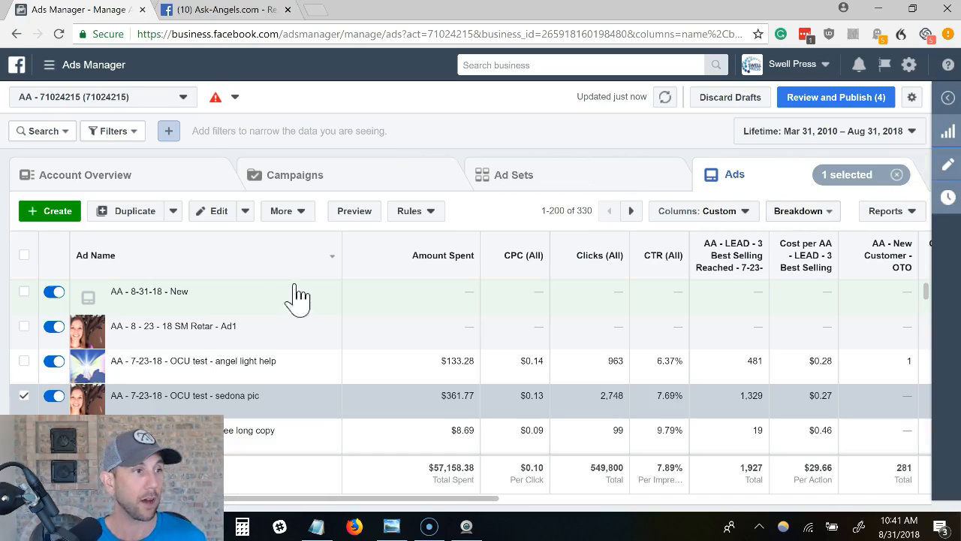
left_click(24, 396)
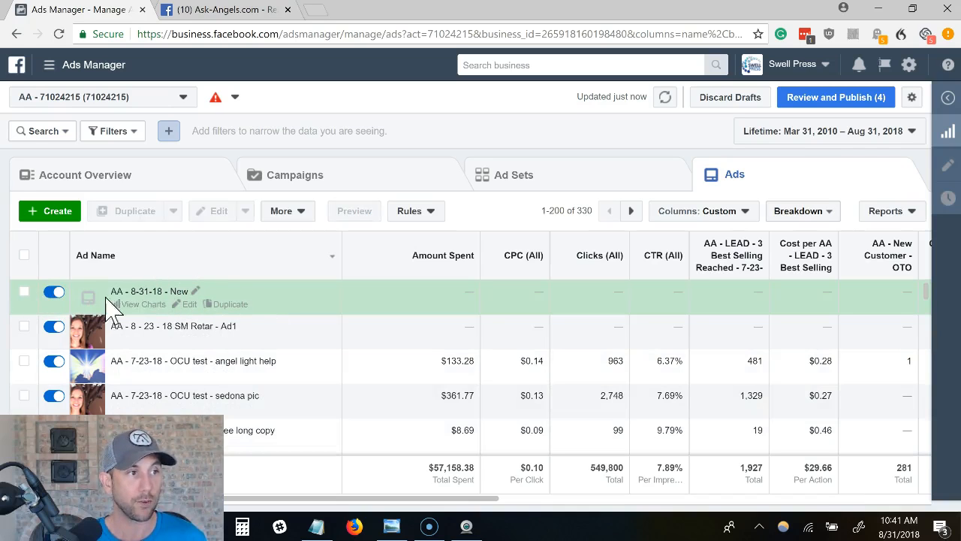
left_click(25, 295)
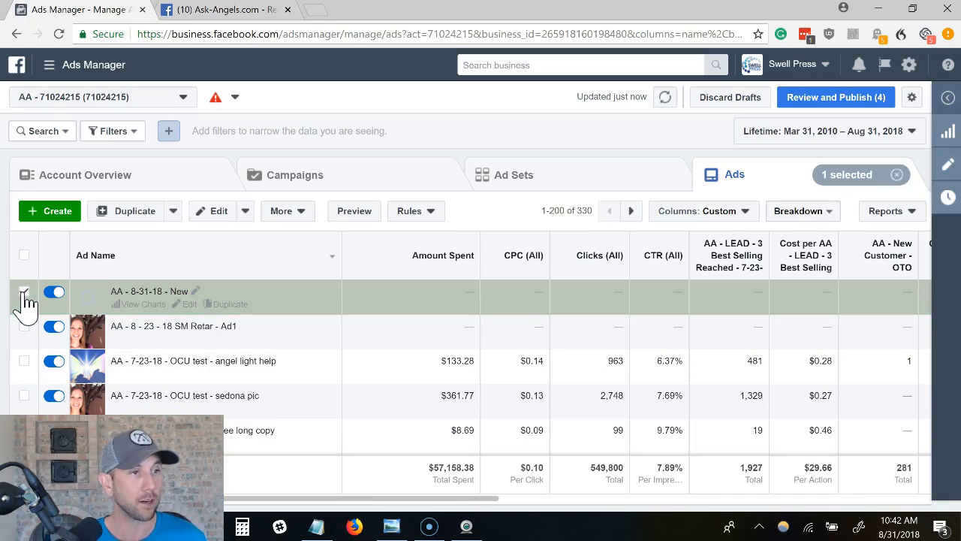
left_click(945, 167)
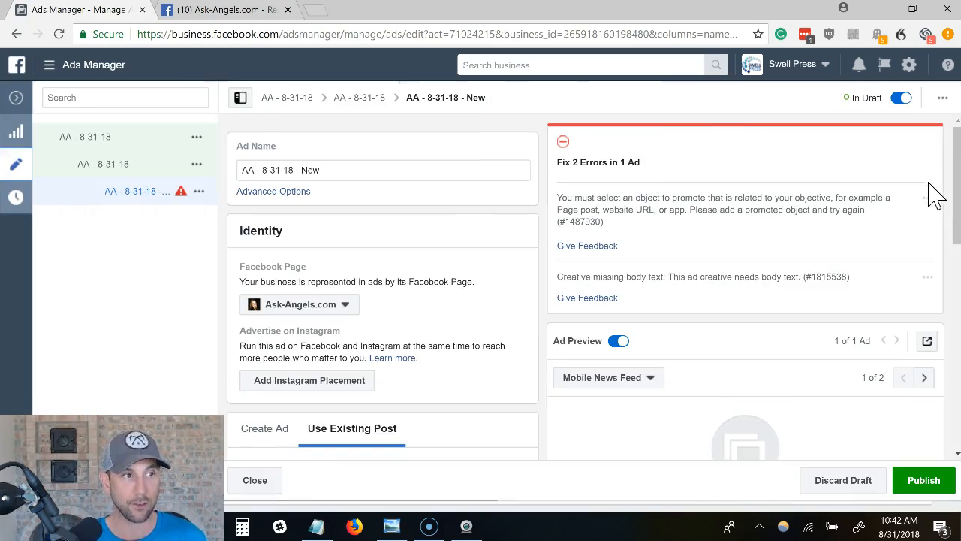
- Submit the copied post ID as the draft ad's existing post and check the ad preview with its comments and shares
scroll(508, 293, "down", 3)
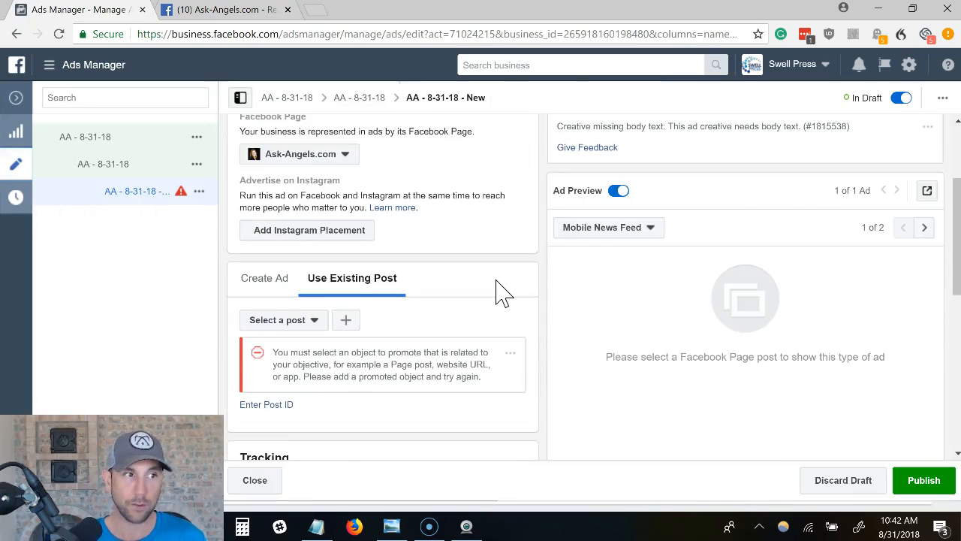
left_click(285, 330)
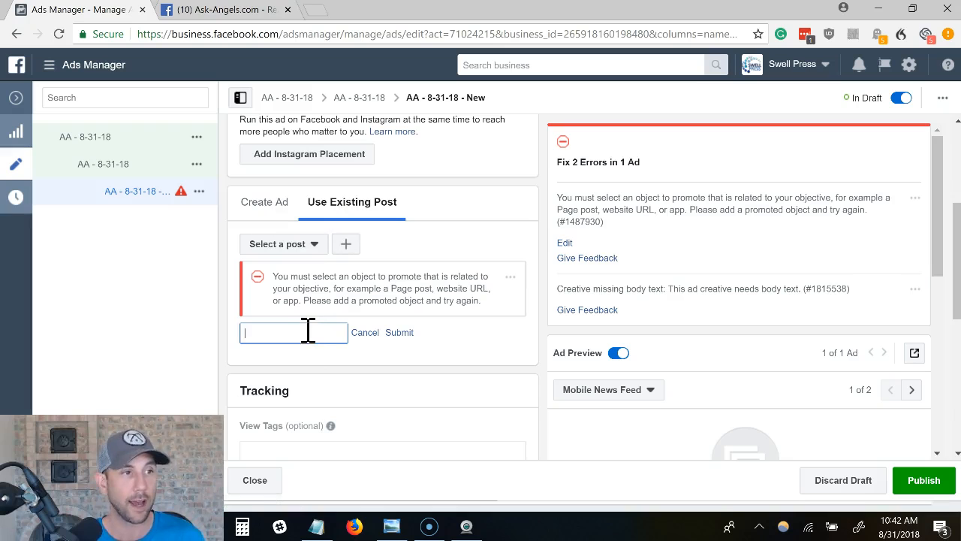
key("ctrl+v")
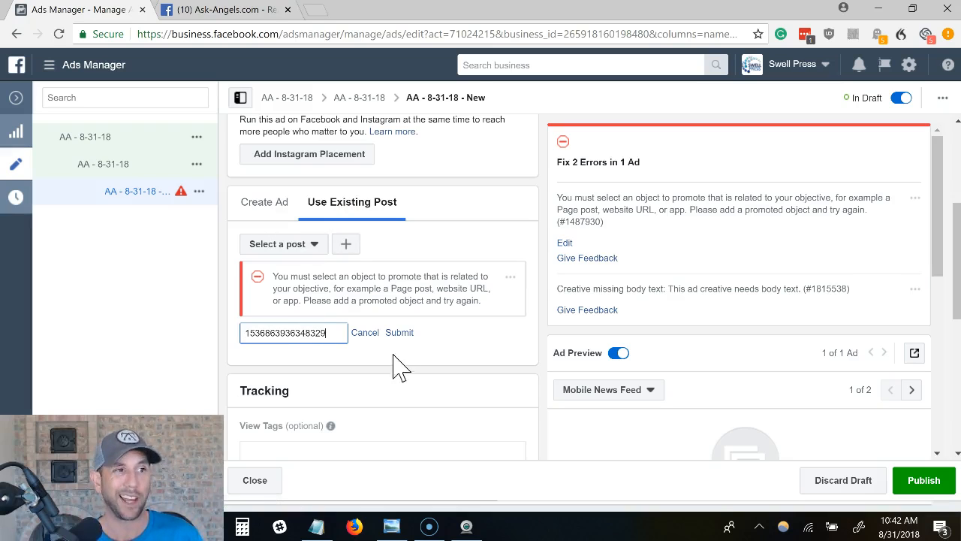
left_click(399, 332)
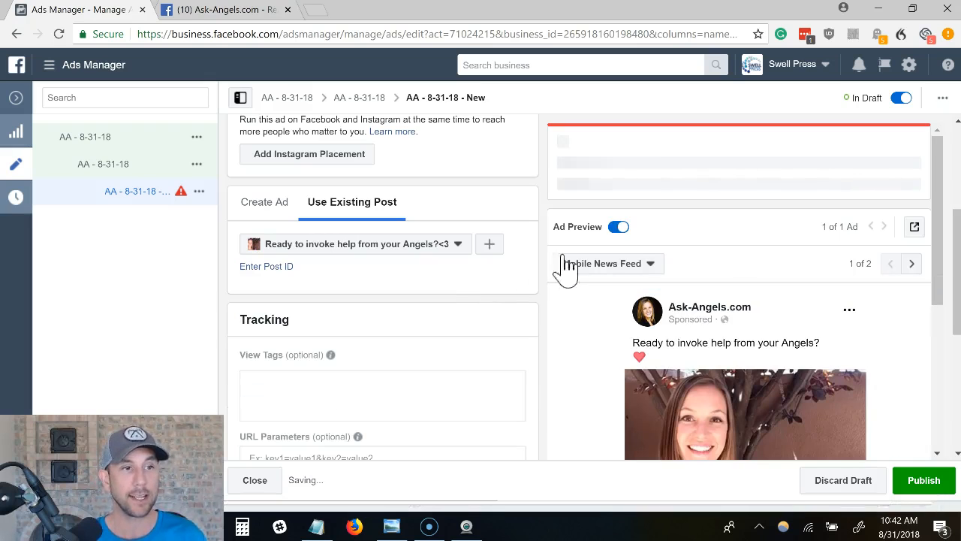
scroll(804, 291, "down", 2)
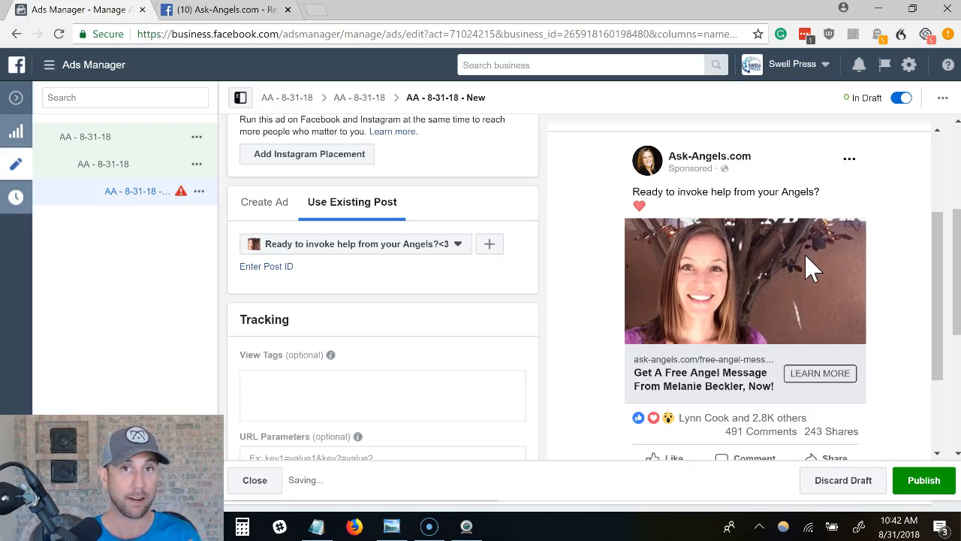
scroll(849, 342, "down", 1)
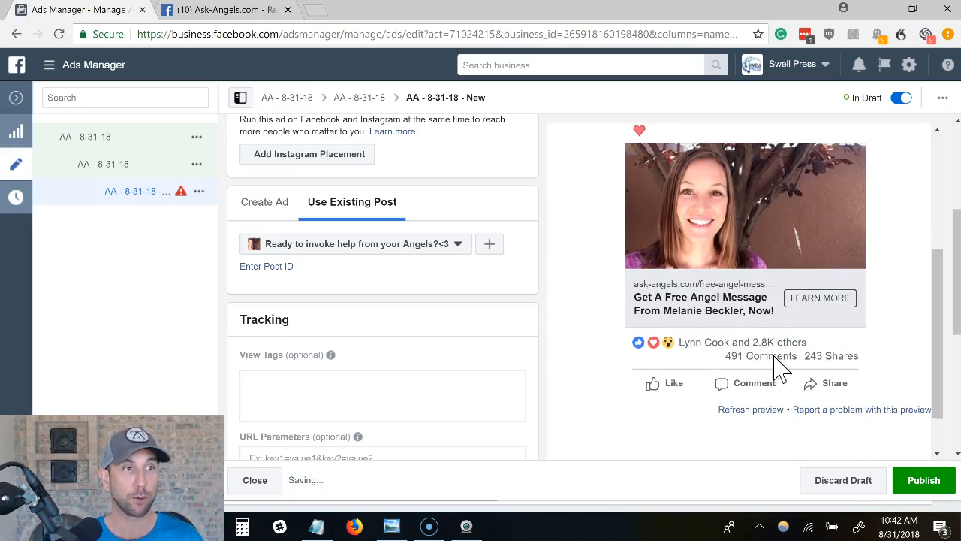
- Publish the draft ad "AA - 8-31-18 - New" with its existing angel message post
scroll(766, 338, "up", 1)
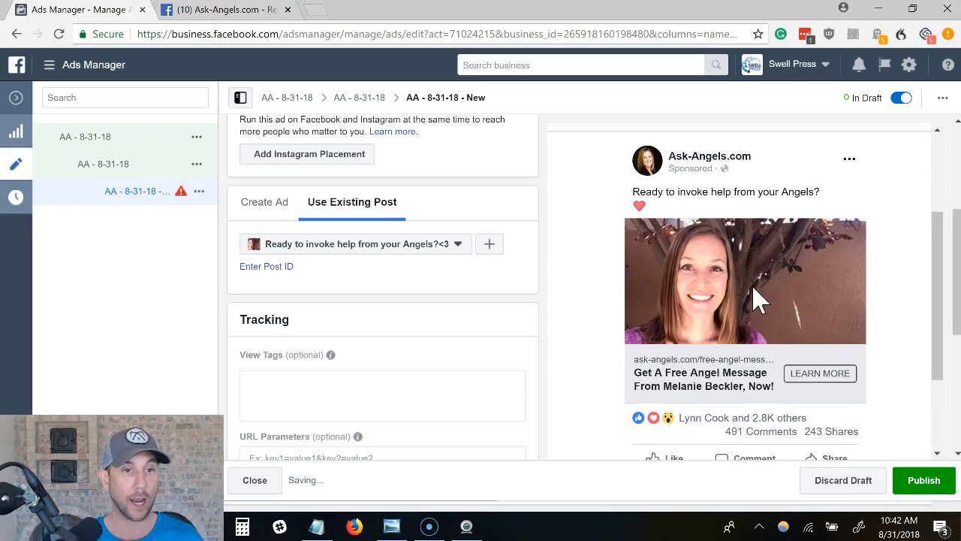
left_click(924, 481)
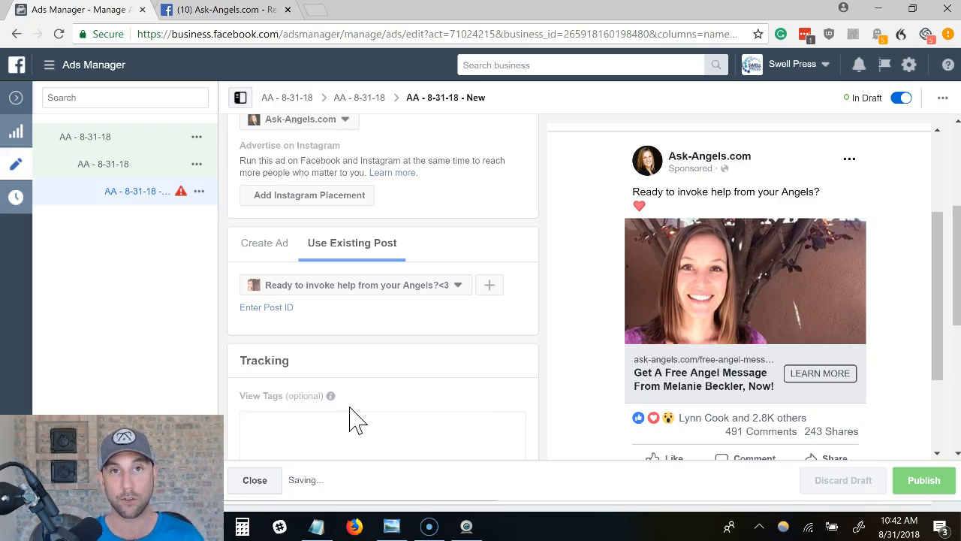
- Switch to the Notepad targeting notes and insert a blank line after Yoga, separating it from the remaining interests
key("alt+Tab")
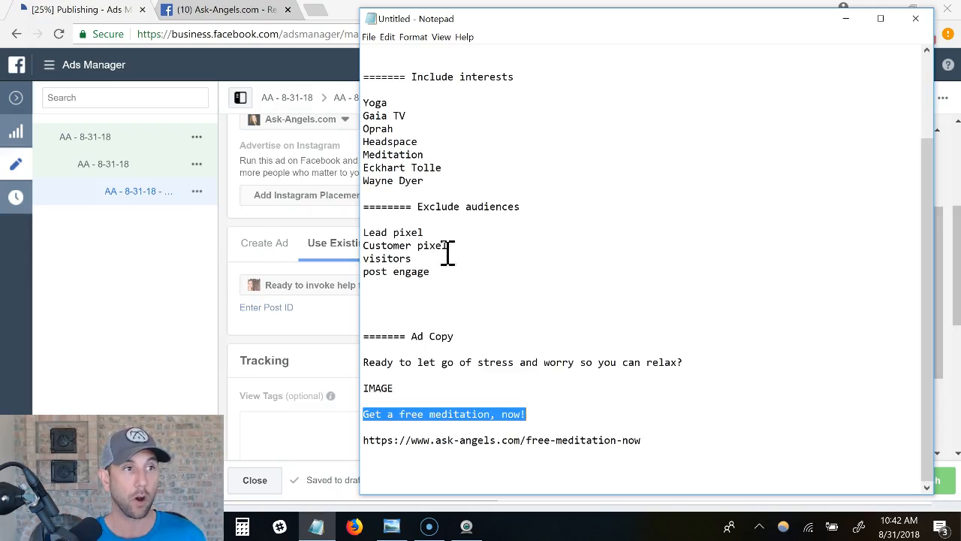
scroll(471, 236, "up", 2)
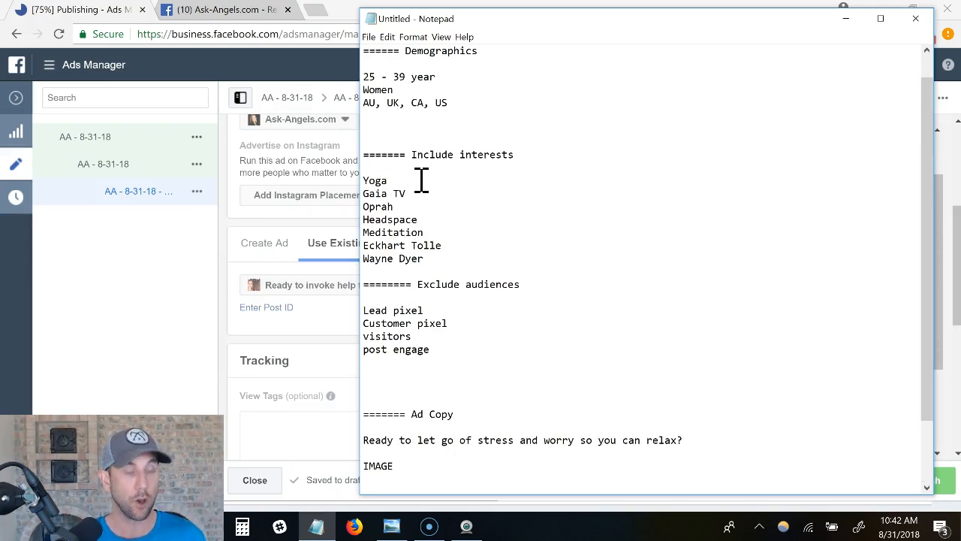
key("Return")
key("Down")
key("Down")
key("Down")
key("Down")
key("Down")
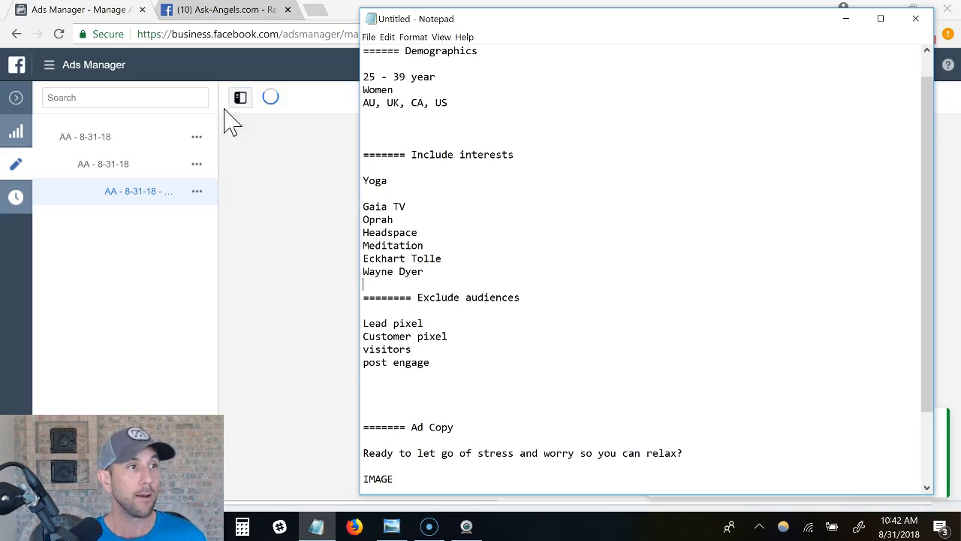
- Return to Ads Manager, view the campaign and ad sets diagram in Photo Viewer, and come back to the ad editor
left_click(171, 206)
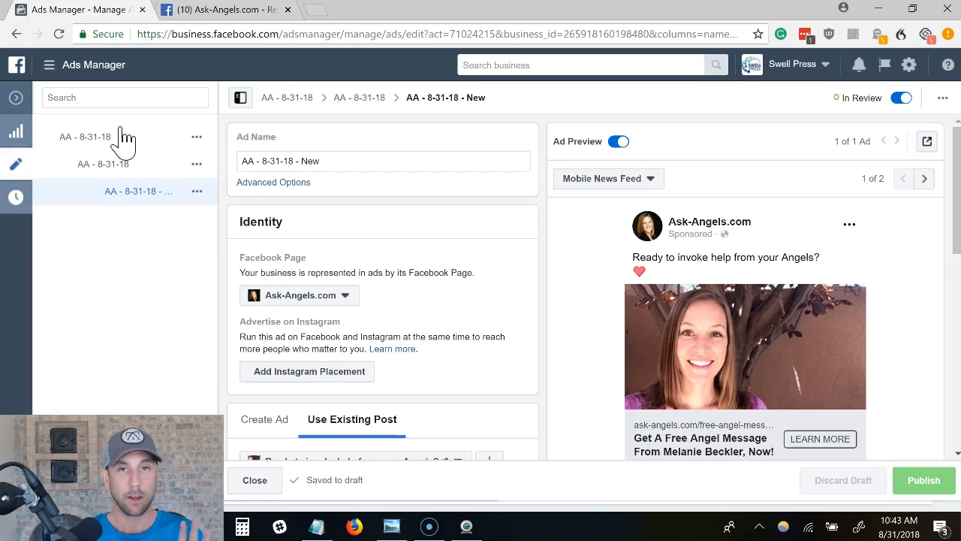
key("alt+Tab")
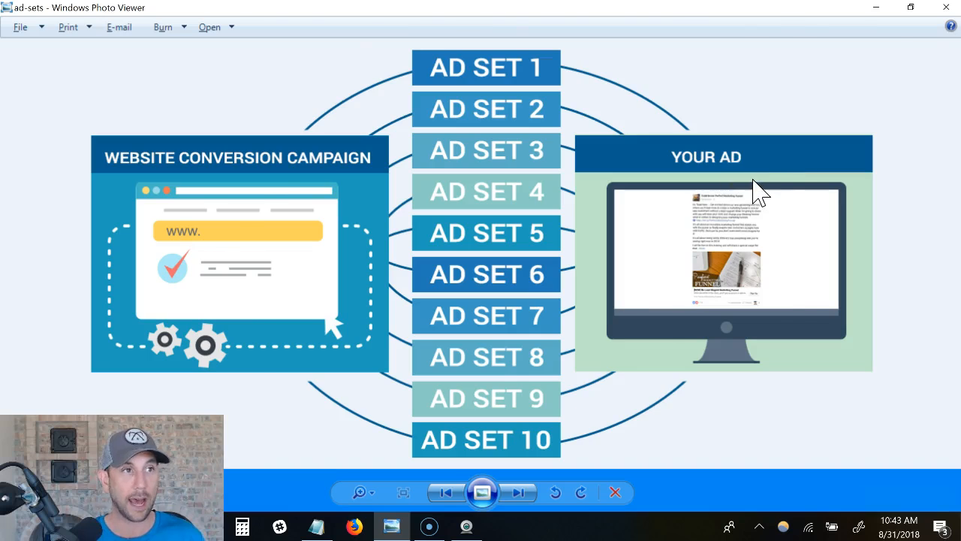
key("alt+Tab")
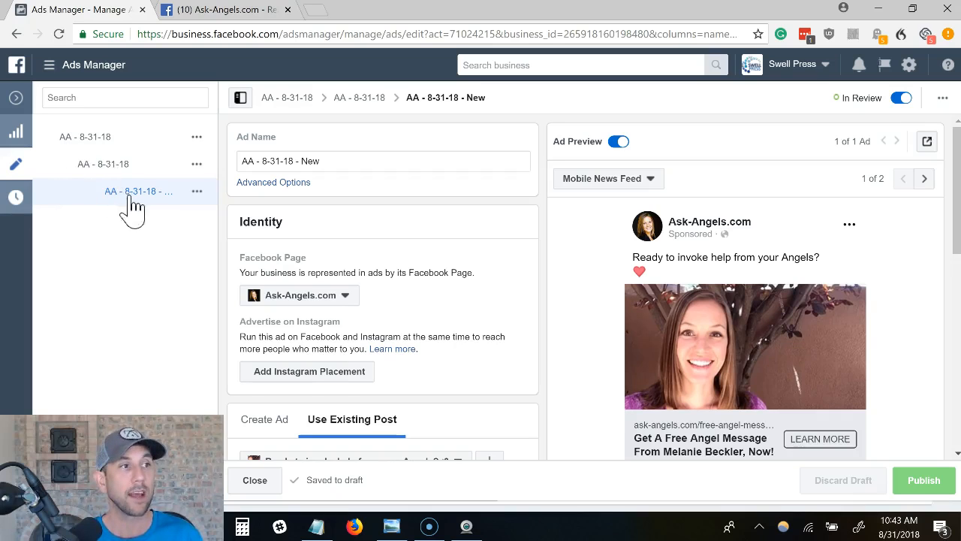
- Open the duplication settings for the ad set "AA - 8-31-18"
left_click(200, 168)
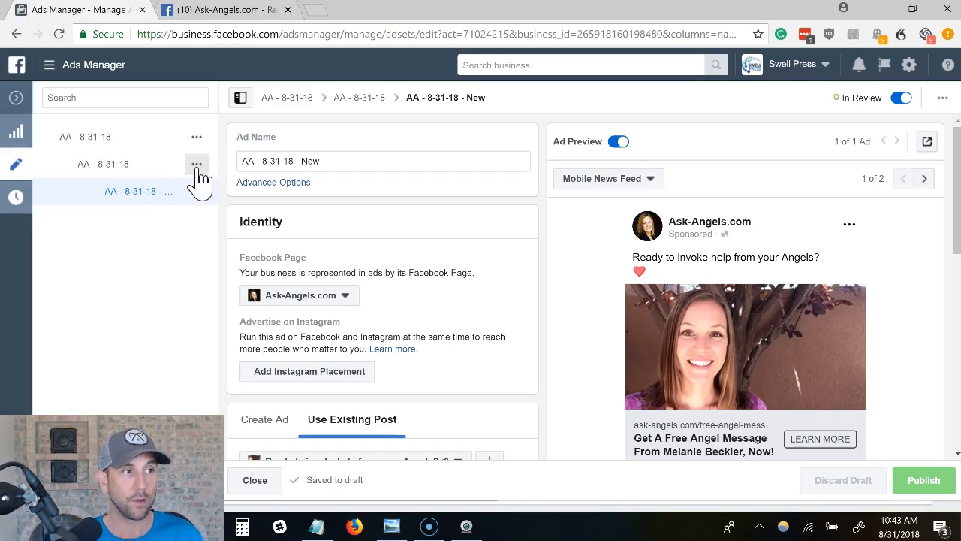
left_click(198, 169)
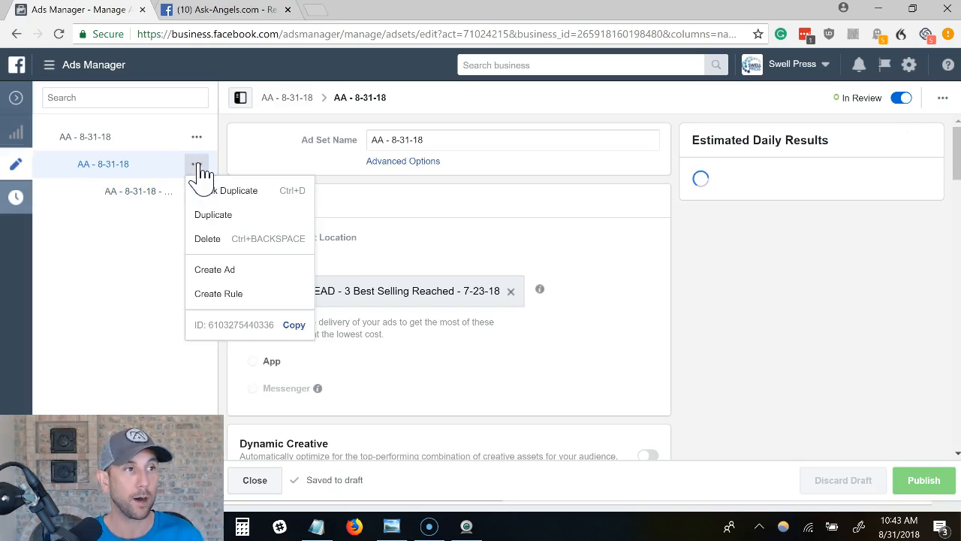
left_click(211, 218)
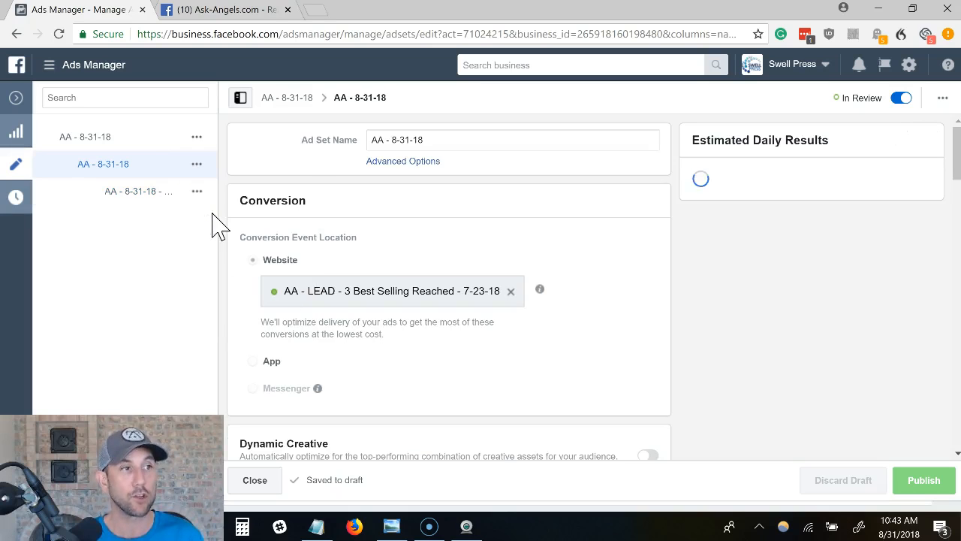
left_click(197, 166)
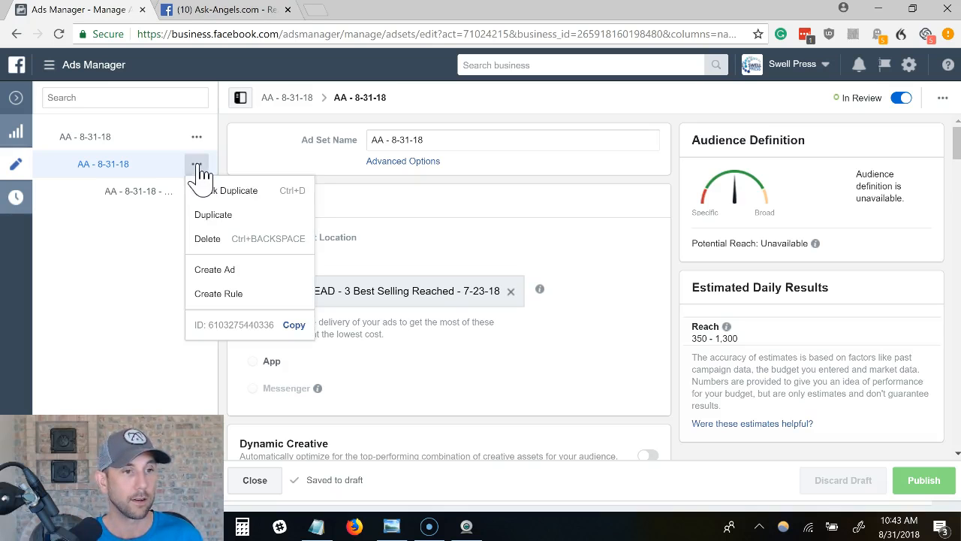
left_click(210, 217)
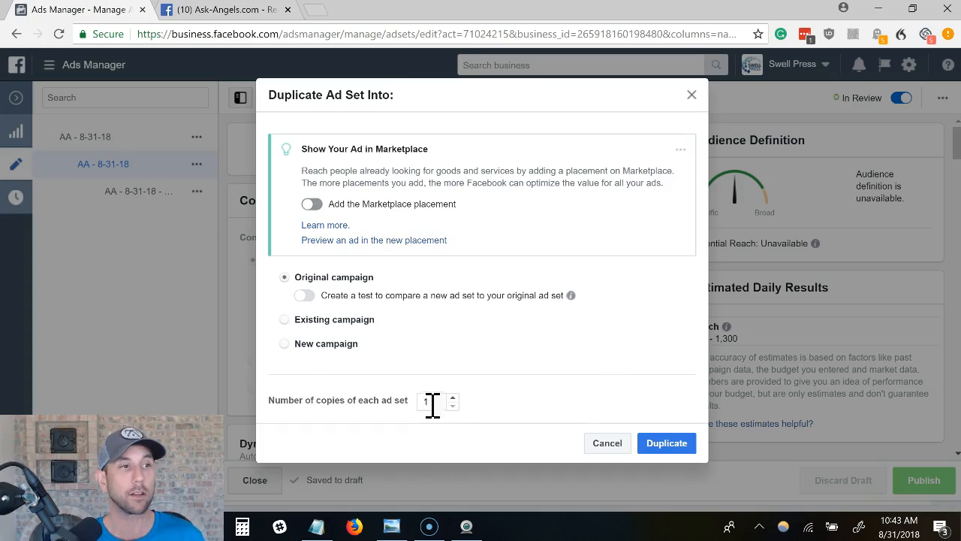
- Review the interest list in Notepad and the ad sets diagram, and duplicate the ad set into its original campaign as one copy
key("alt+Tab")
key("alt+Tab")
key("Tab")
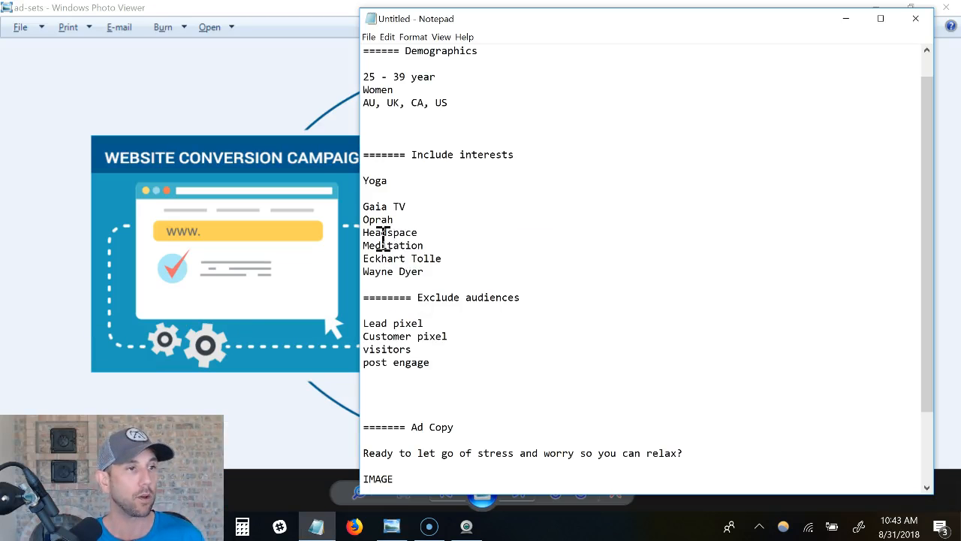
key("alt+Tab")
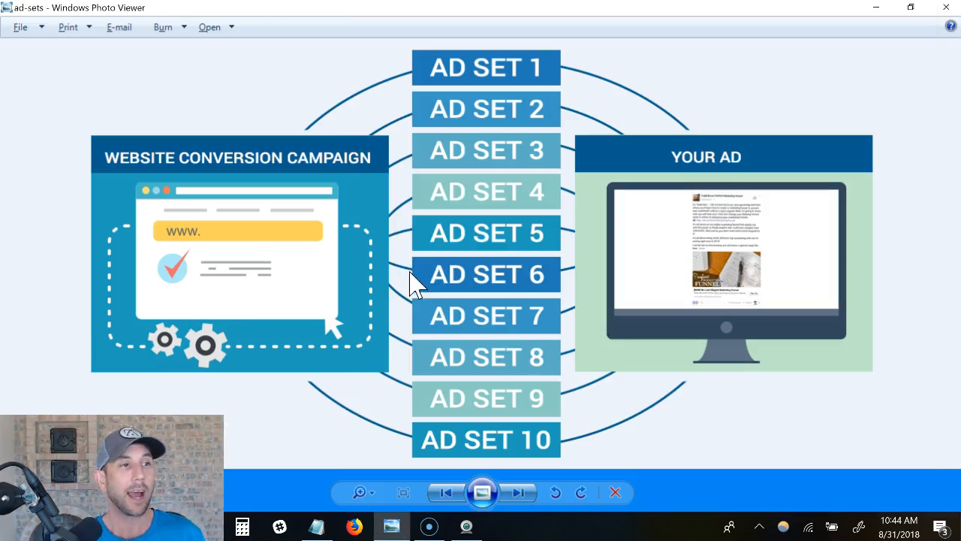
key("alt+Tab")
key("Tab")
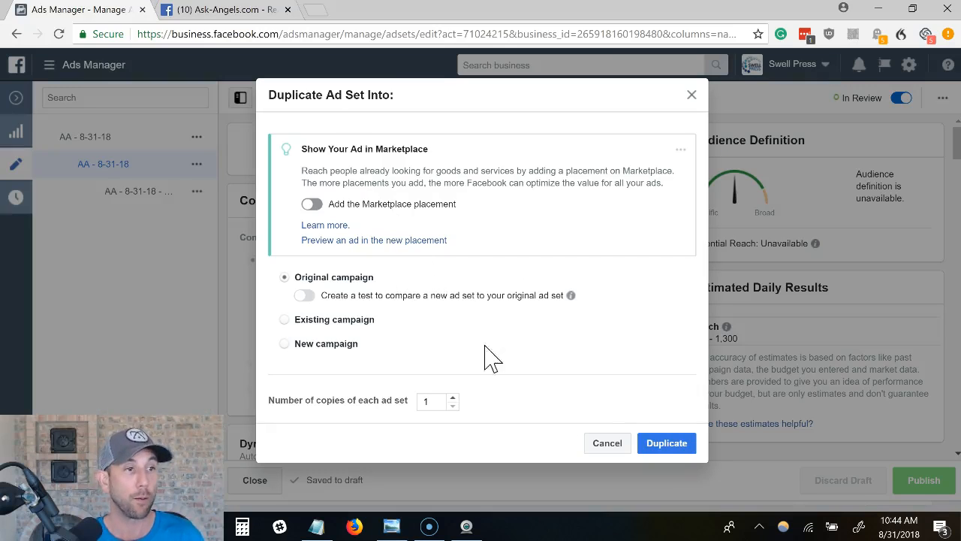
left_click(667, 448)
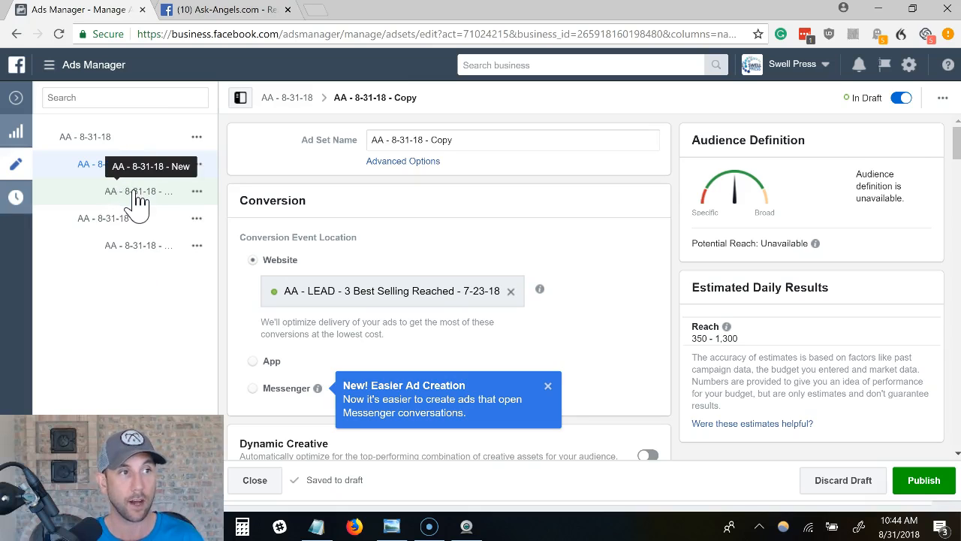
- Remove the Yoga interest from the detailed targeting of the ad set "AA - 8-31-18 - Copy"
left_click_drag(432, 140, 445, 139)
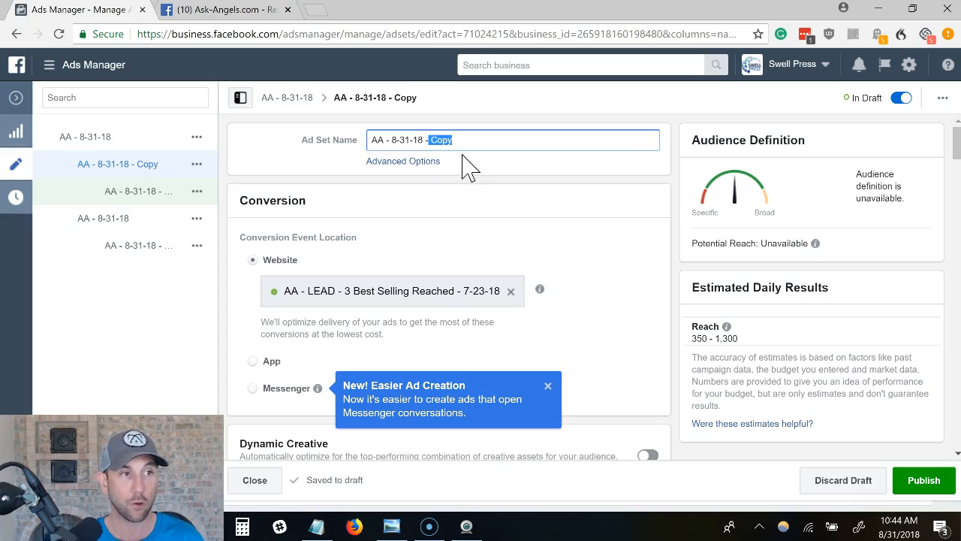
scroll(569, 199, "down", 10)
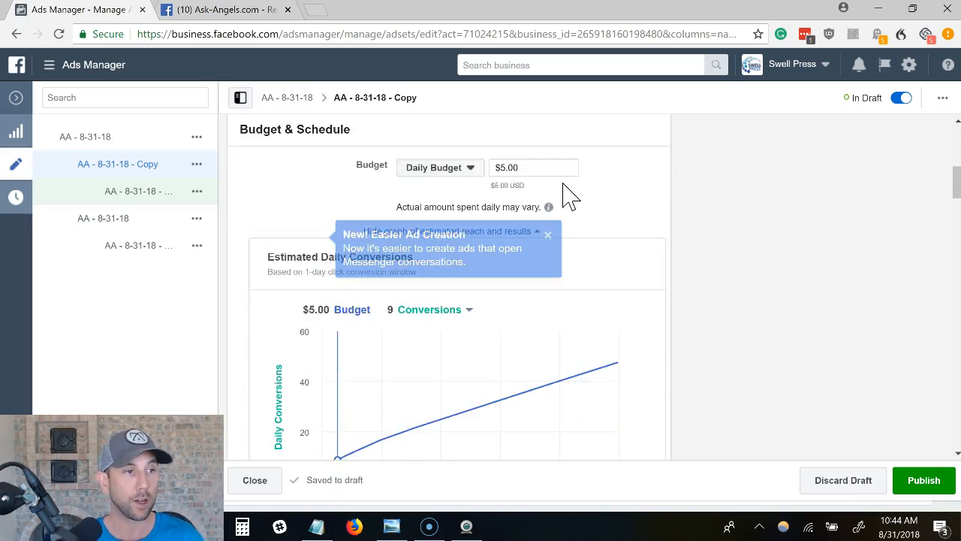
scroll(656, 245, "down", 8)
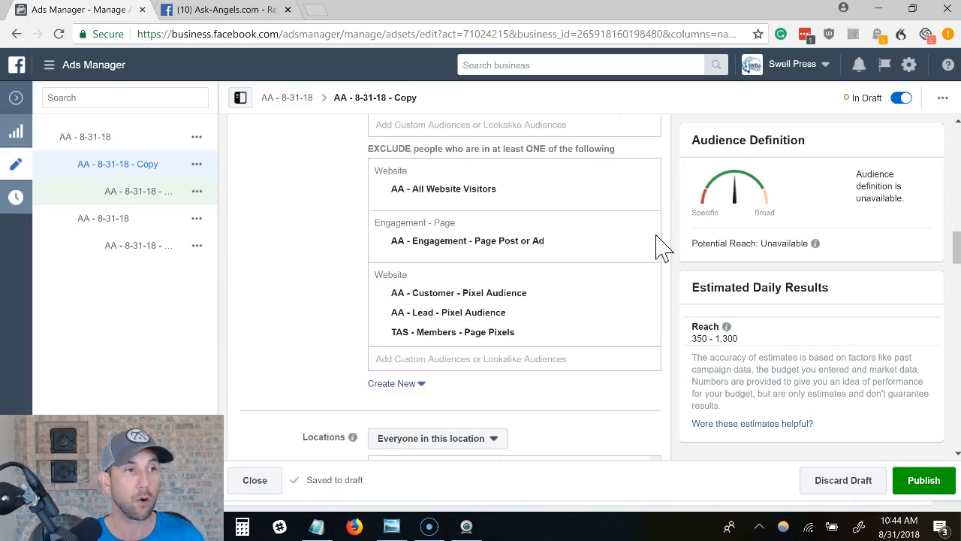
scroll(658, 252, "down", 7)
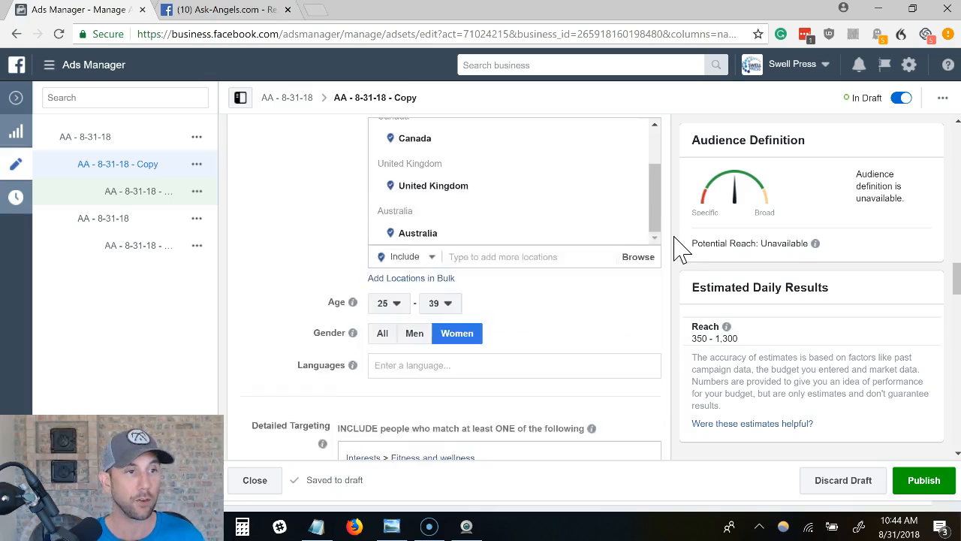
mouse_move(644, 296)
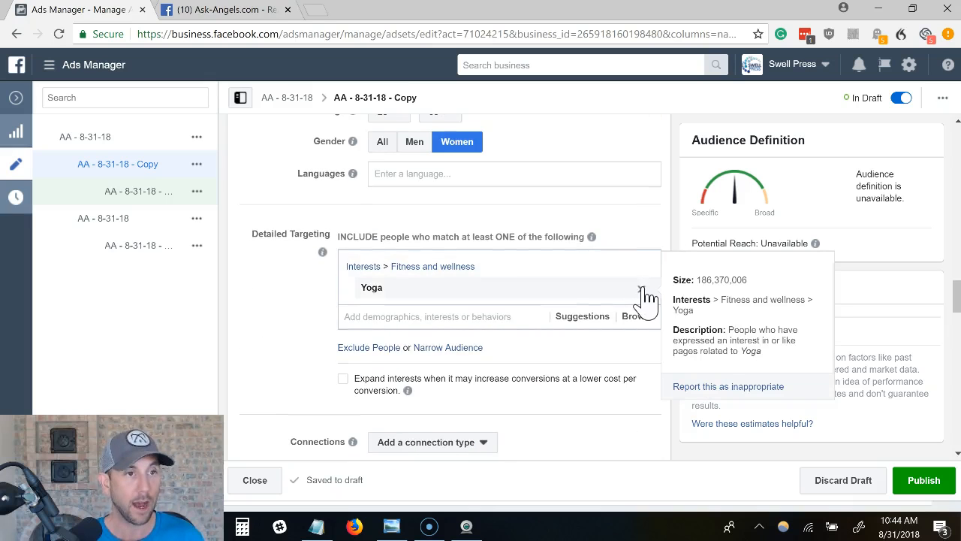
left_click(643, 291)
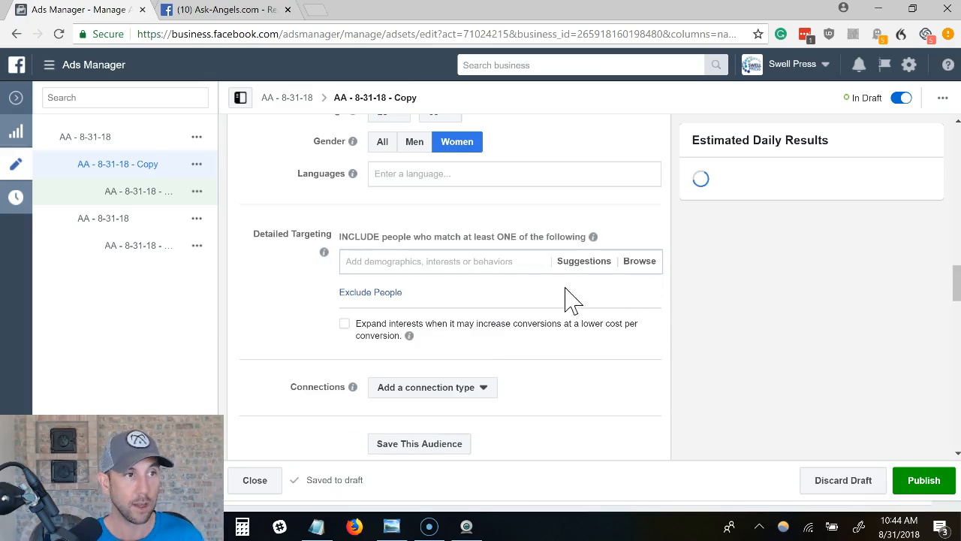
- Check the next interest in the Notepad list and add Gaiam to the copied ad set's detailed targeting
key("alt+Tab")
left_click(536, 274)
double_click(411, 206)
key("alt+Tab")
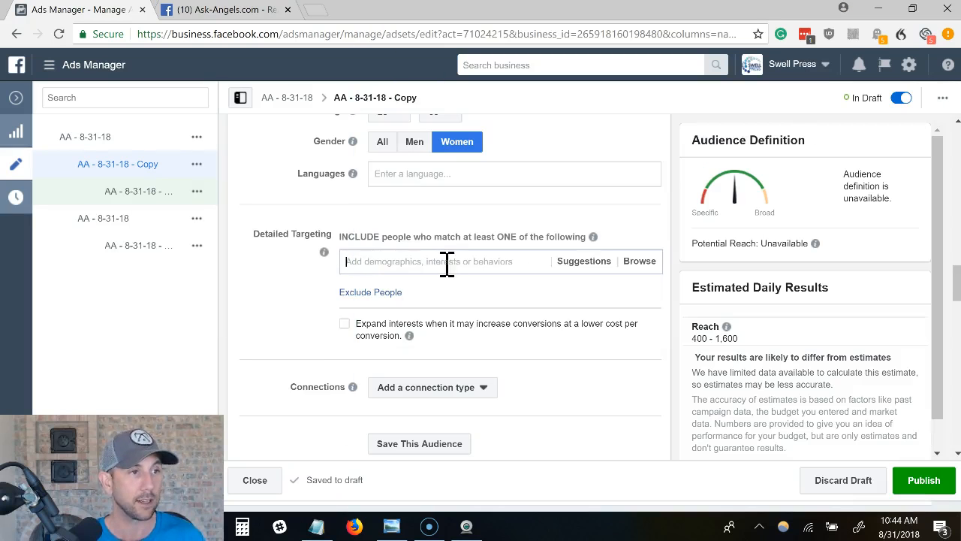
type("Gai")
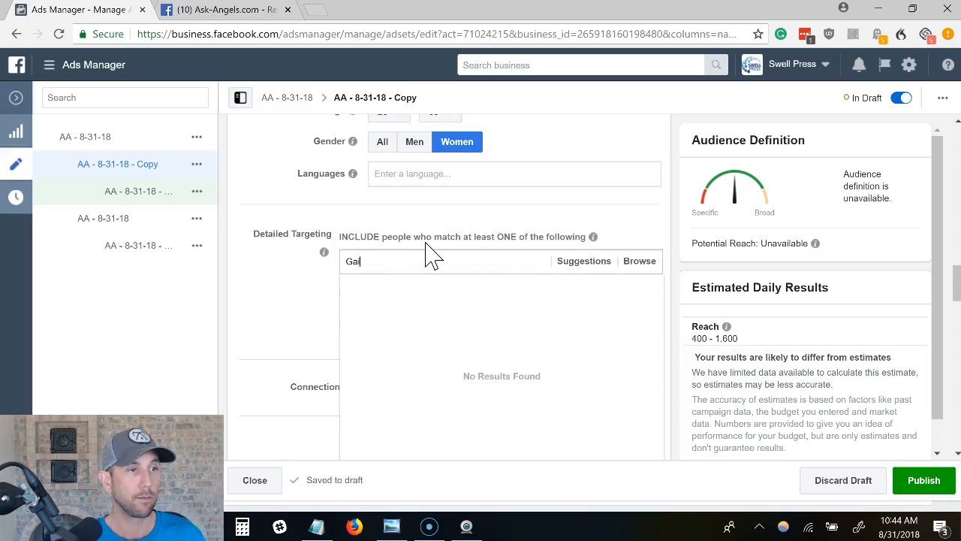
type("am")
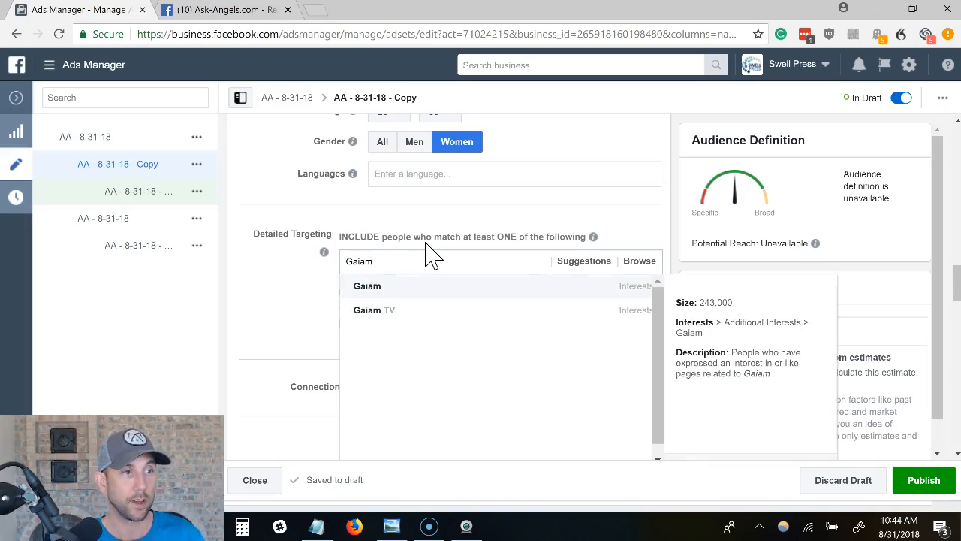
left_click(384, 292)
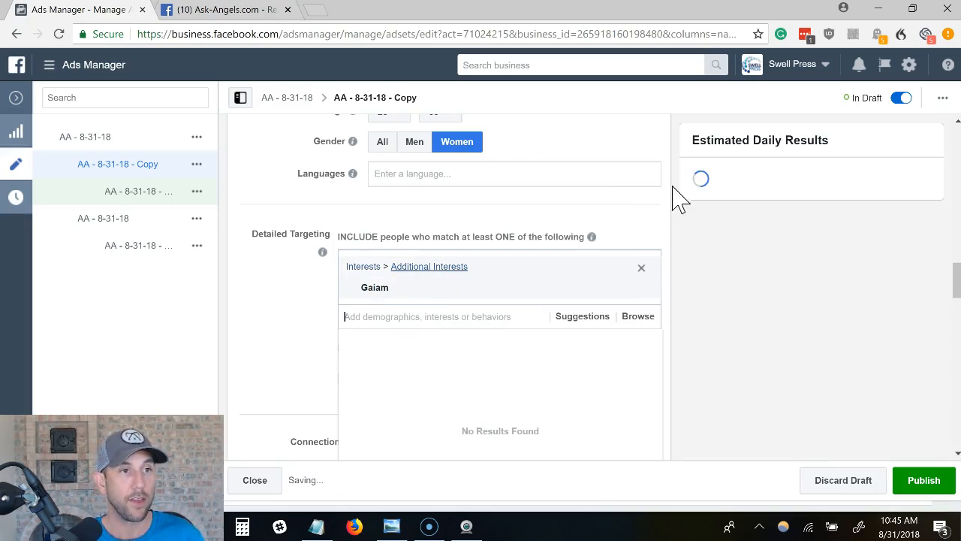
- Rename the copied ad set as "AA - 8-31-18 - Gaiam"
scroll(676, 197, "up", 2)
scroll(676, 197, "up", 15)
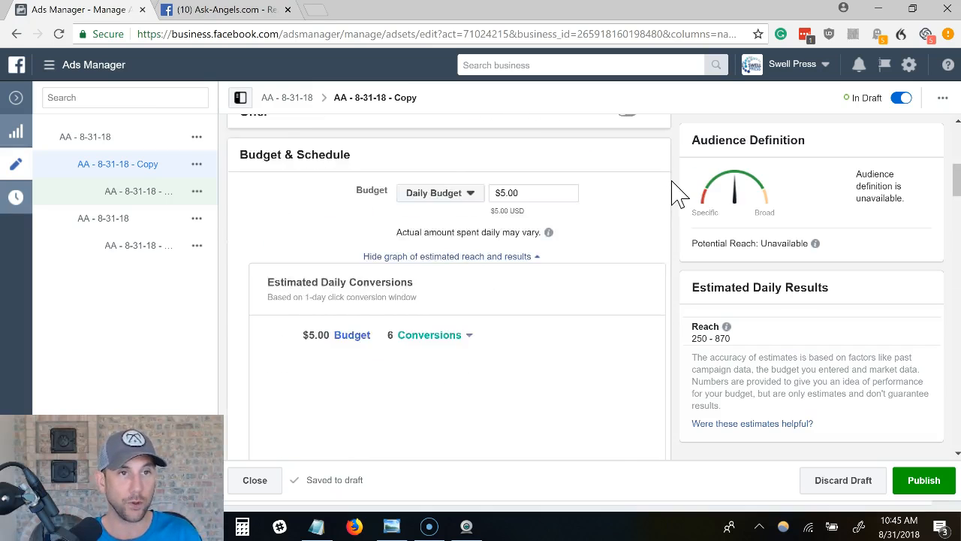
double_click(435, 140)
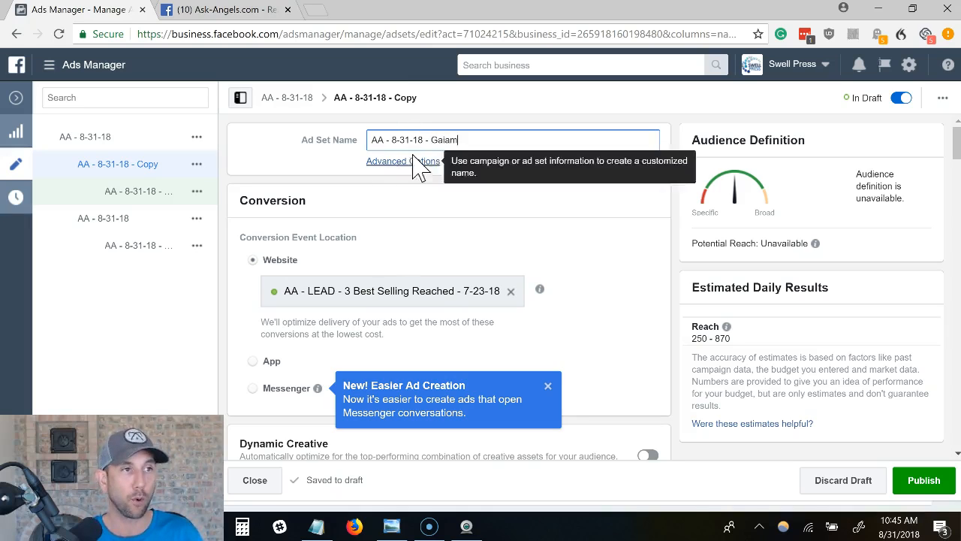
left_click(505, 191)
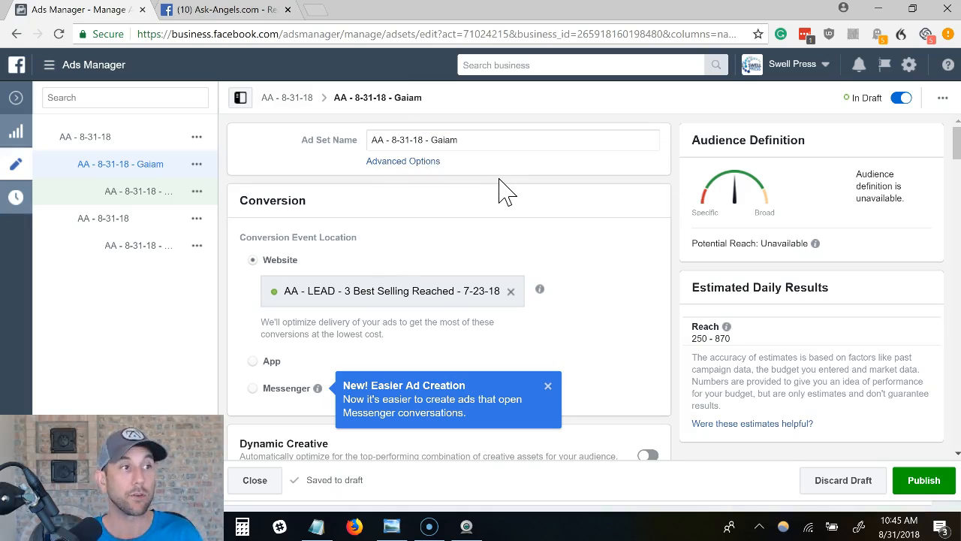
- Open the original ad set "AA - 8-31-18" and rename it as "AA - 8-31-18 - Yoga"
left_click(166, 219)
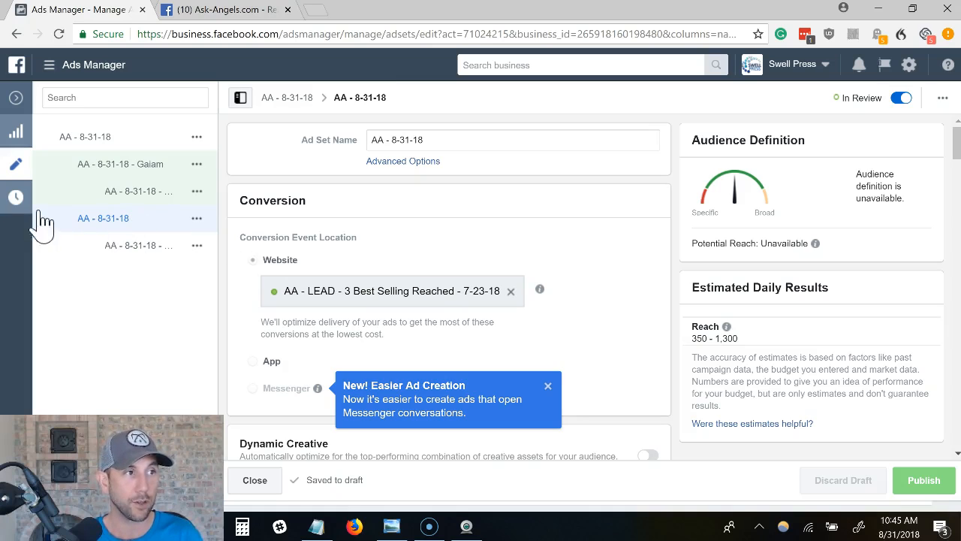
left_click(432, 142)
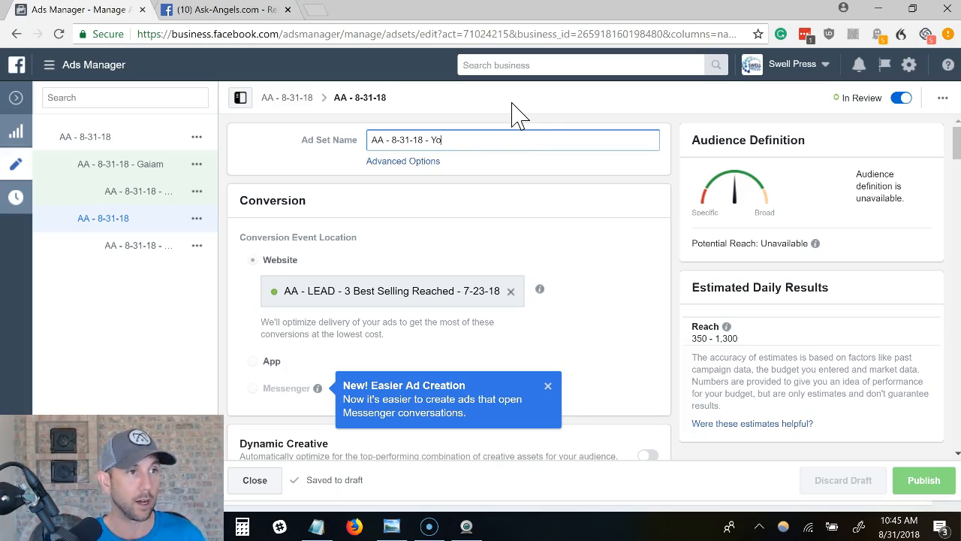
left_click(221, 296)
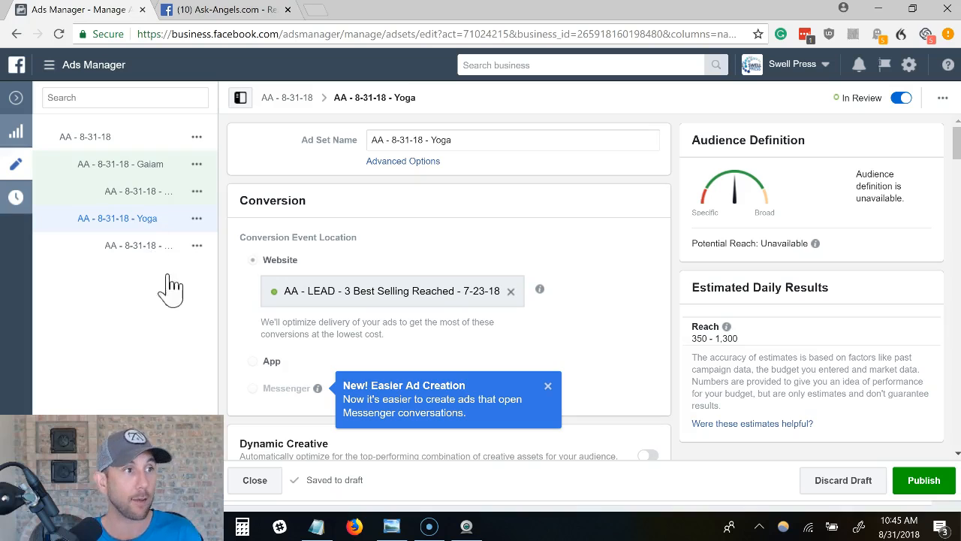
- Duplicate the ad set "AA - 8-31-18 - Gaiam" into the original campaign with 3 copies
left_click(173, 169)
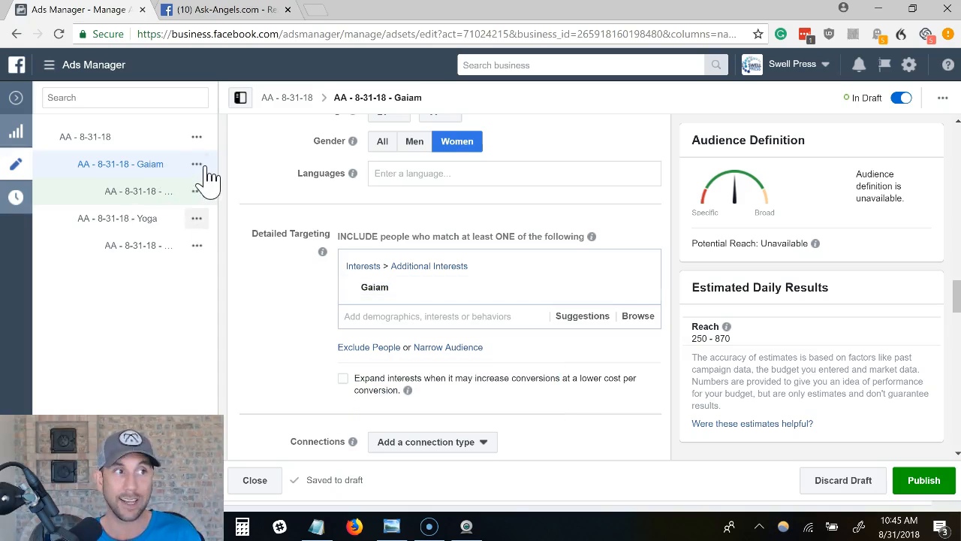
left_click(196, 165)
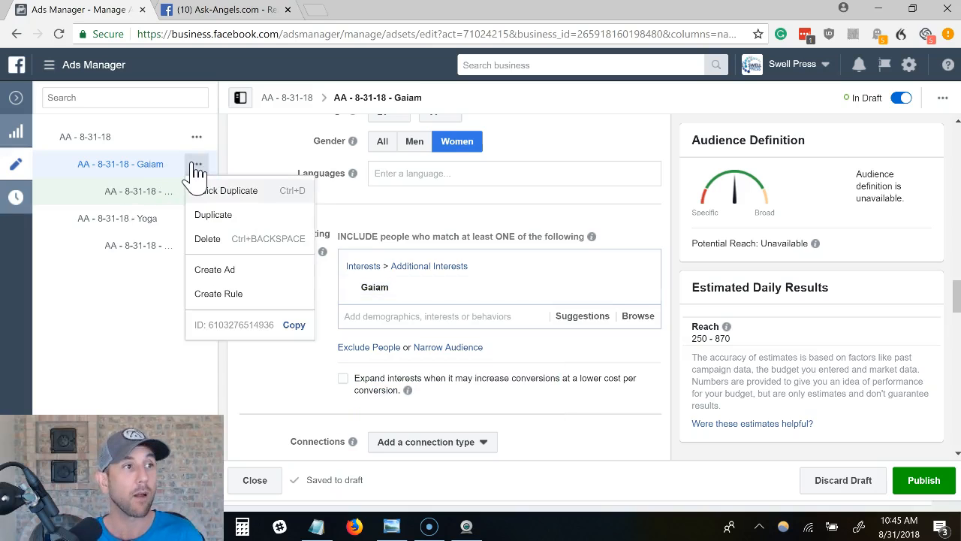
left_click(213, 220)
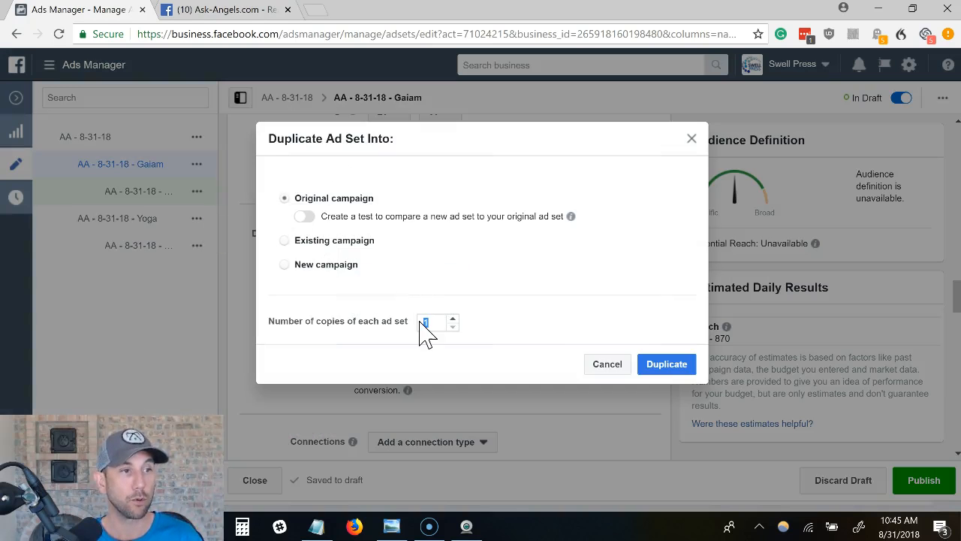
left_click(665, 365)
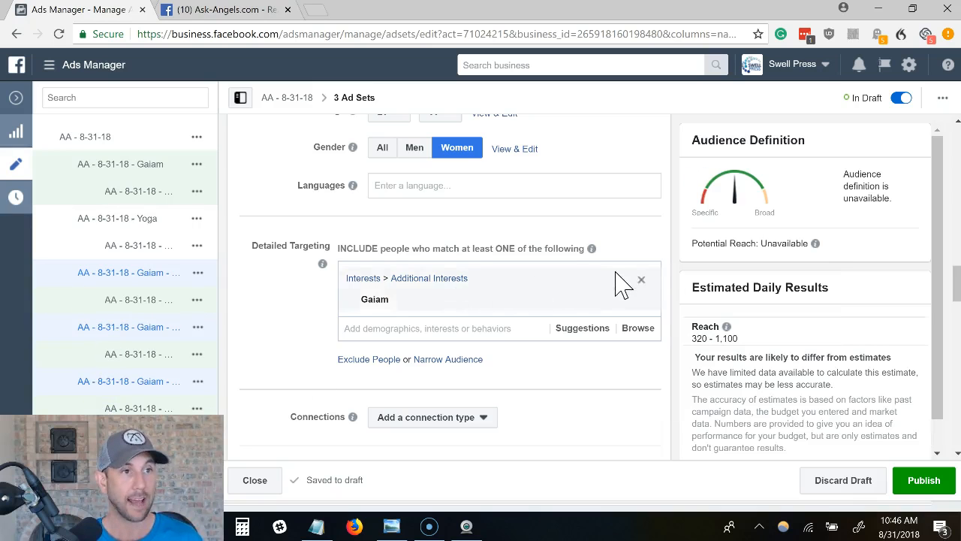
- Open the first Gaiam copy, check the interest list in Notepad, and remove Gaiam from the copy's detailed targeting
scroll(620, 278, "up", 3)
scroll(616, 277, "up", 15)
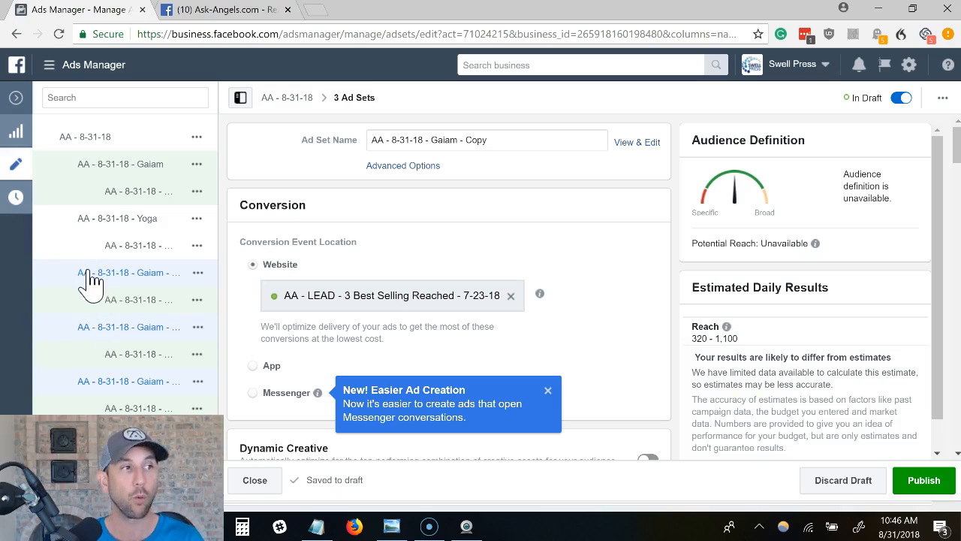
left_click(113, 278)
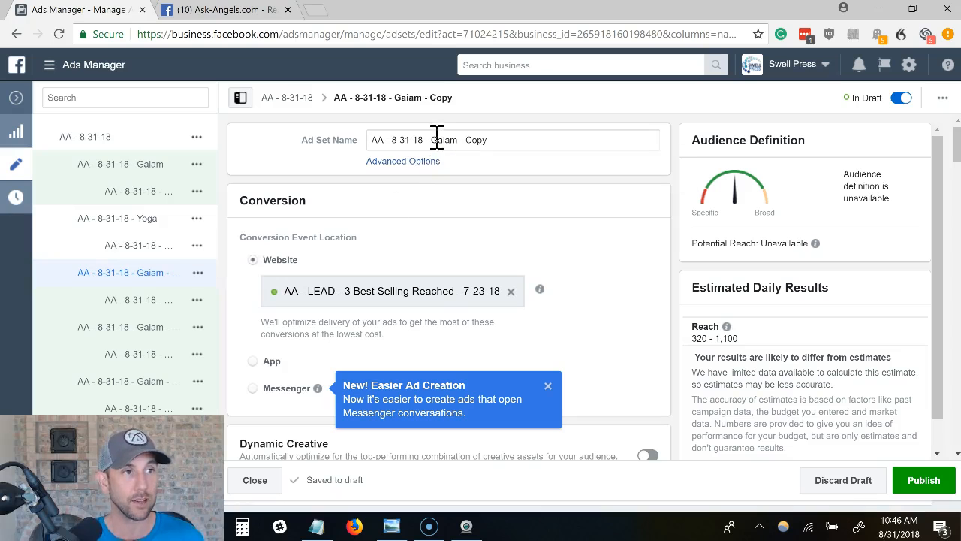
key("alt+Tab")
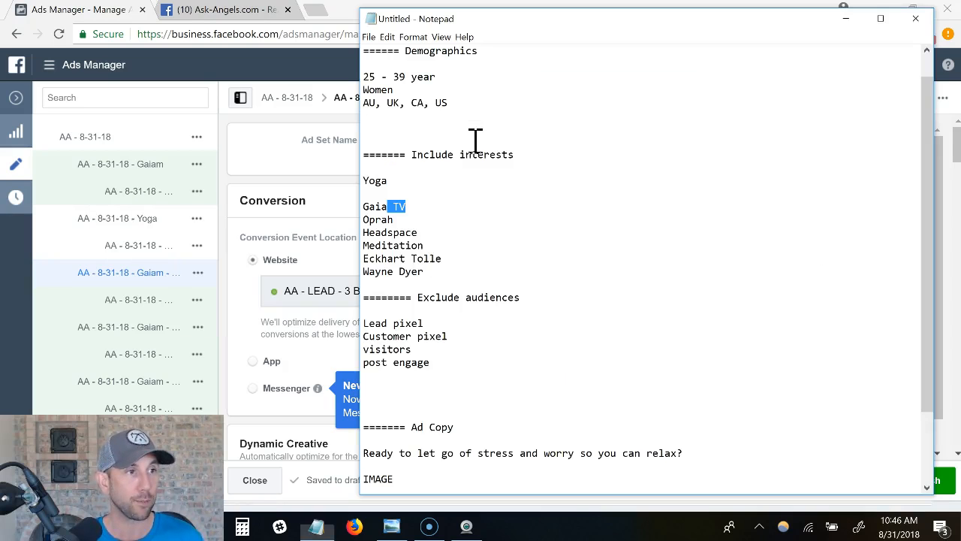
key("alt+Tab")
scroll(521, 203, "down", 5)
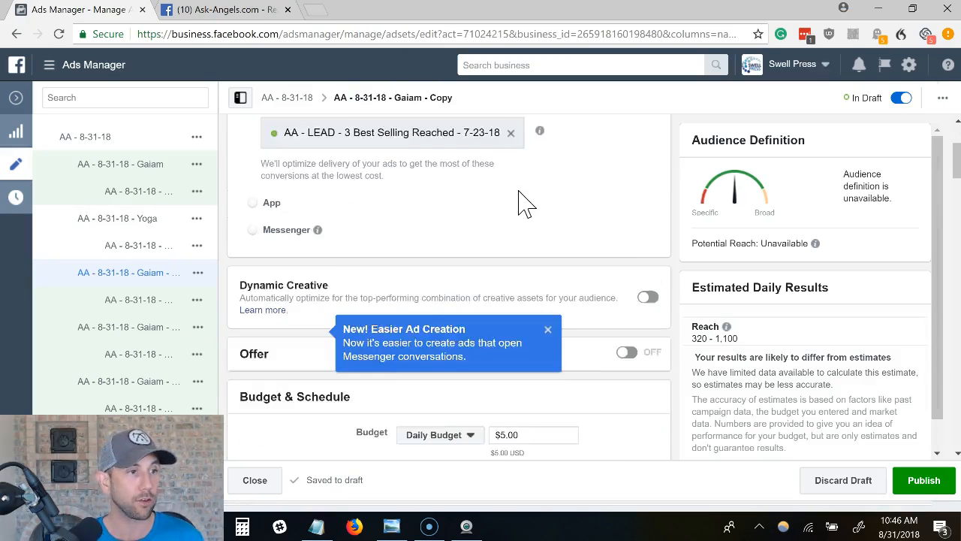
scroll(589, 240, "down", 10)
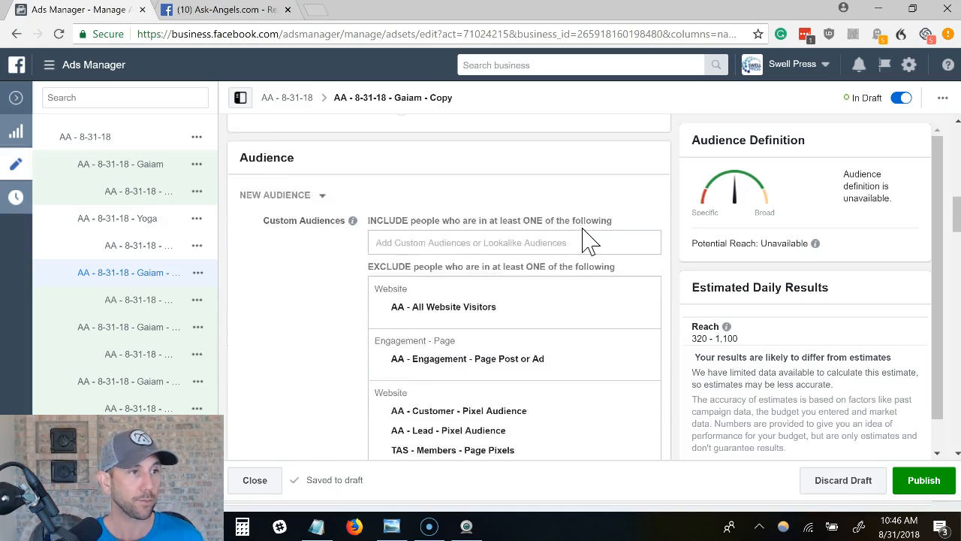
scroll(588, 240, "down", 2)
mouse_move(616, 259)
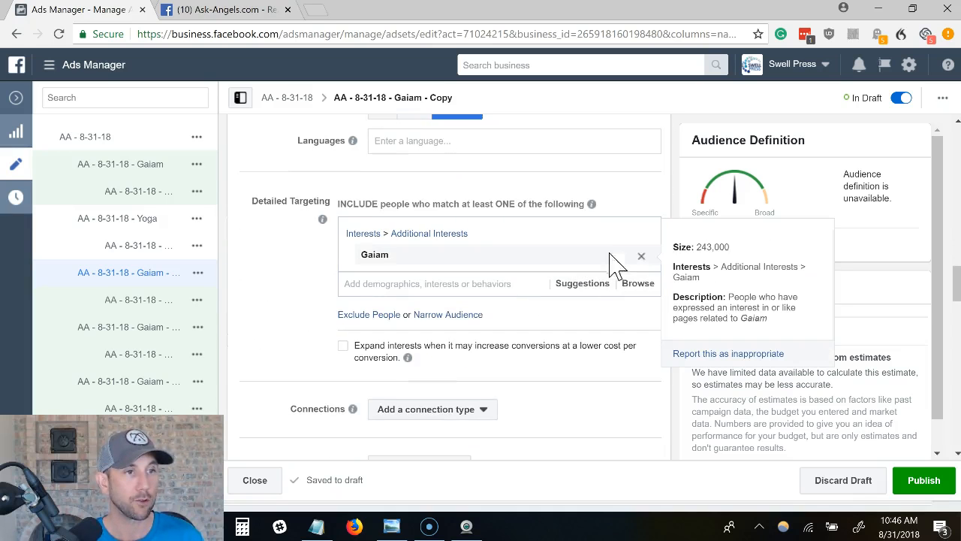
left_click(642, 258)
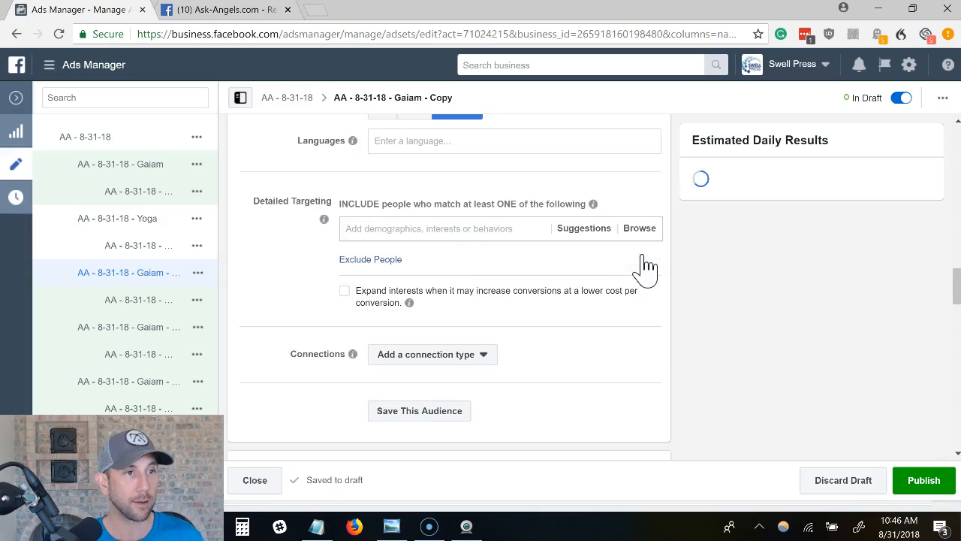
- Add the Oprah Winfrey interest to the first copy's detailed targeting
left_click(457, 228)
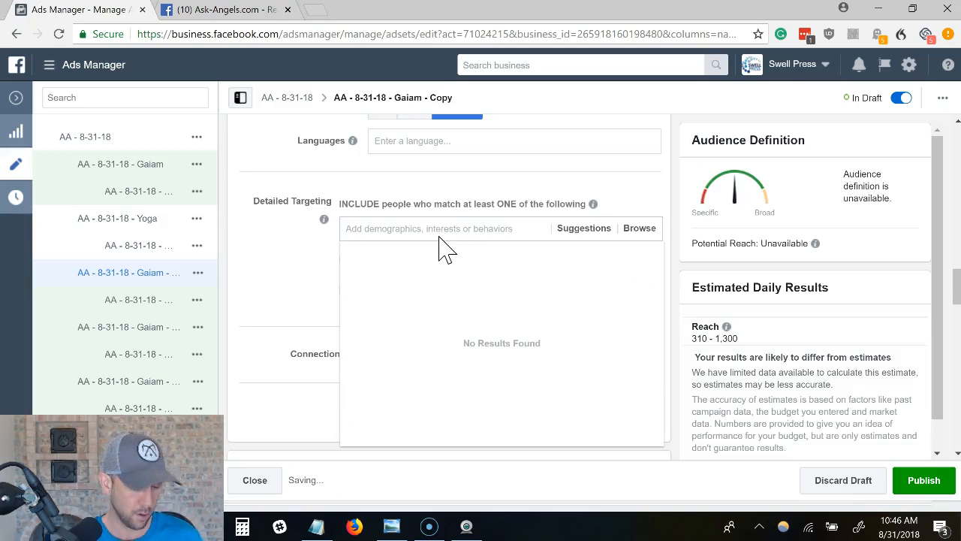
type("Oprah")
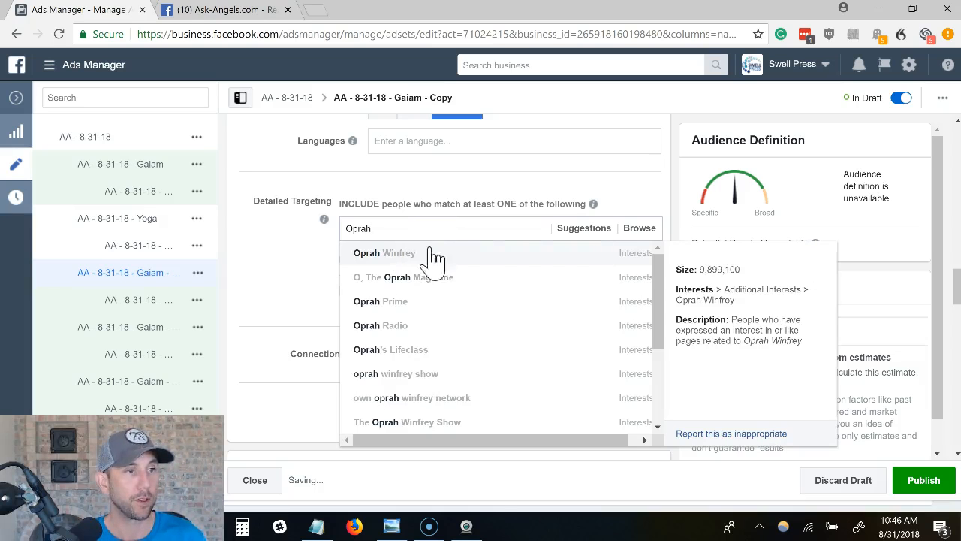
key("Return")
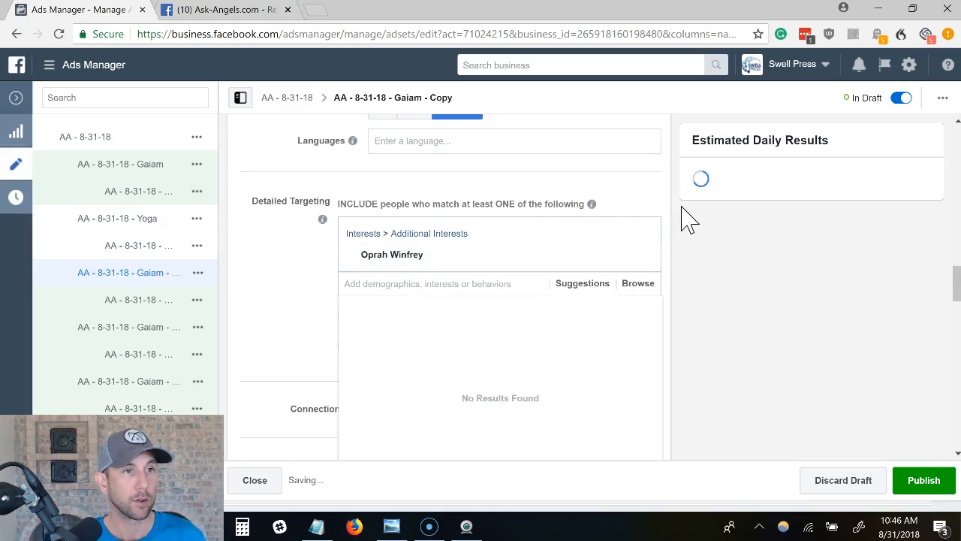
- Rename the first copied ad set as "AA - 8-31-18 - Oprah"
scroll(687, 218, "up", 5)
scroll(684, 214, "up", 10)
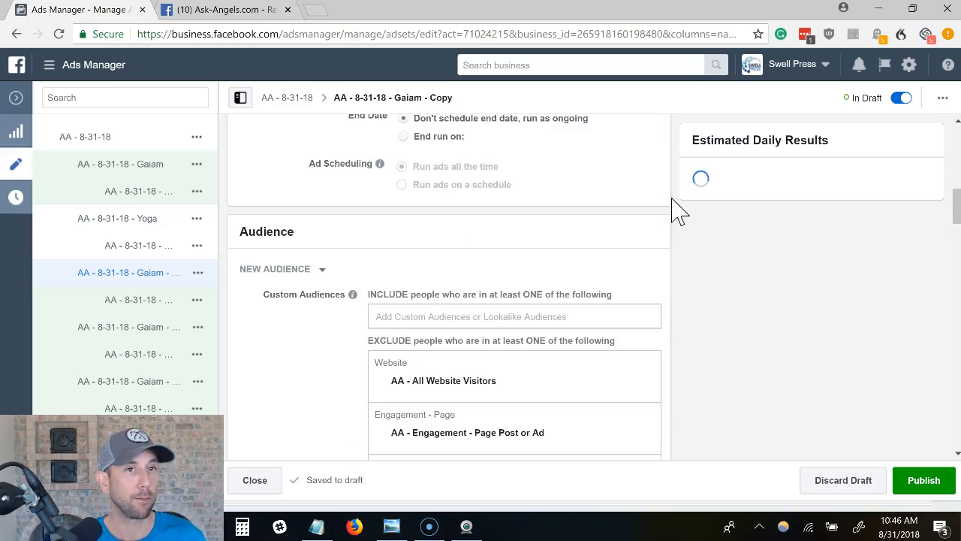
left_click_drag(430, 140, 505, 145)
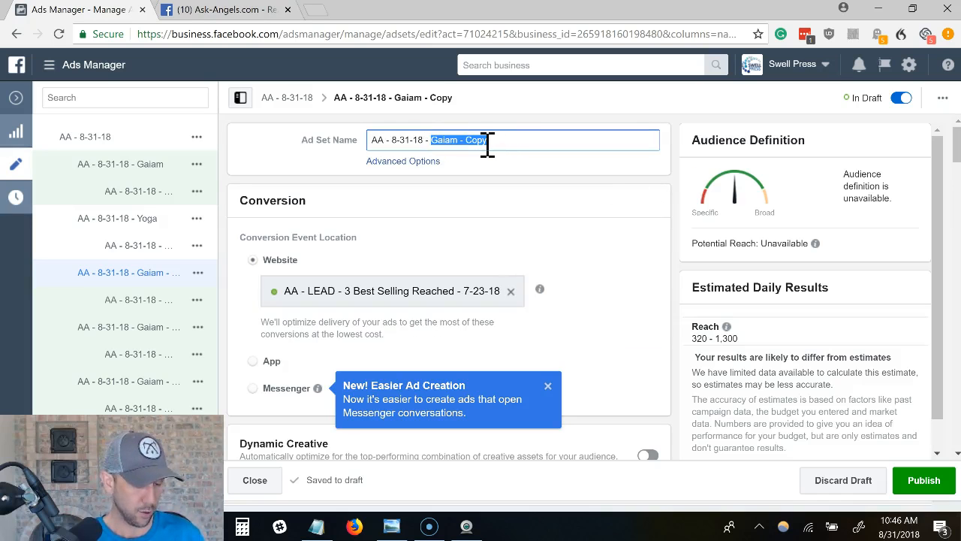
type("Opr")
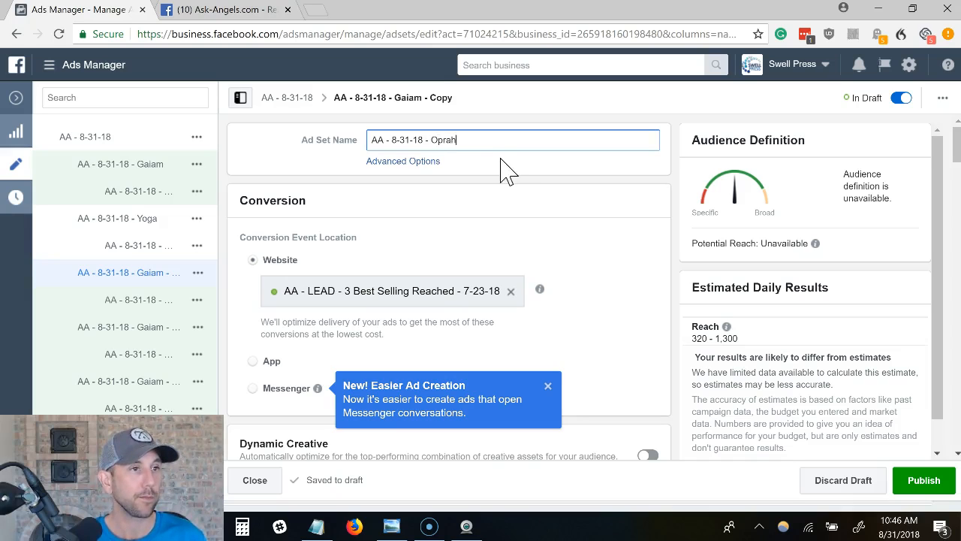
type("ah")
left_click(554, 172)
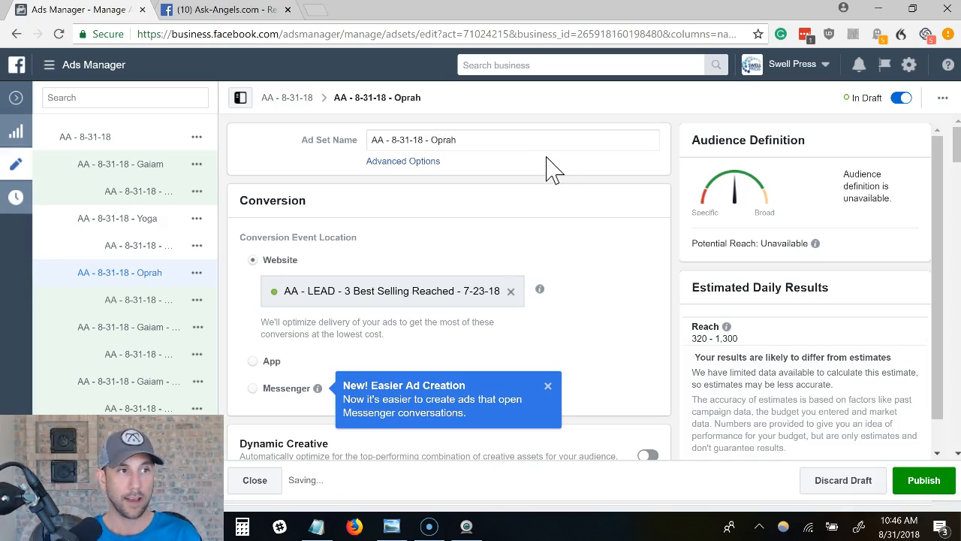
- Open the second Gaiam copy, check the next interest in Notepad, and rename the ad set as "AA - 8-31-18 - Headspace"
left_click(124, 328)
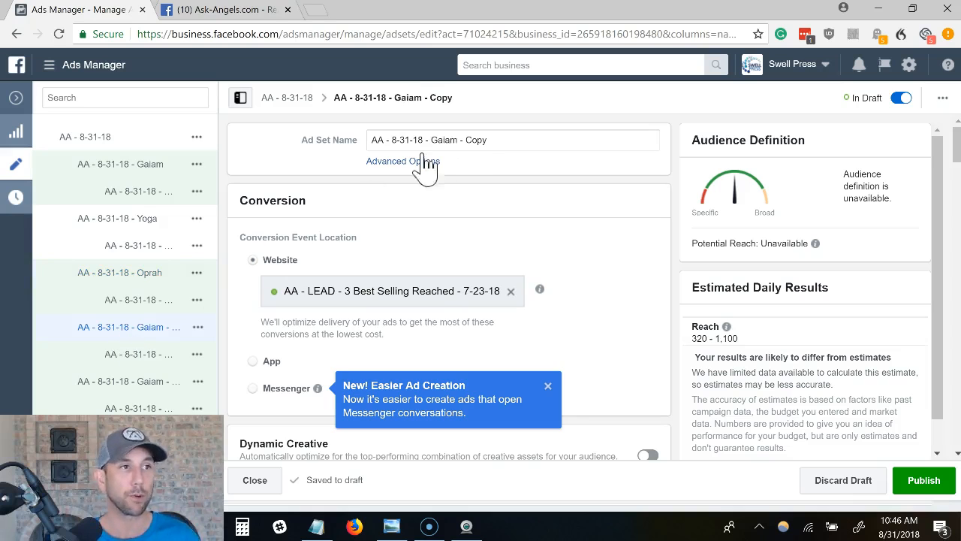
key("alt+Tab")
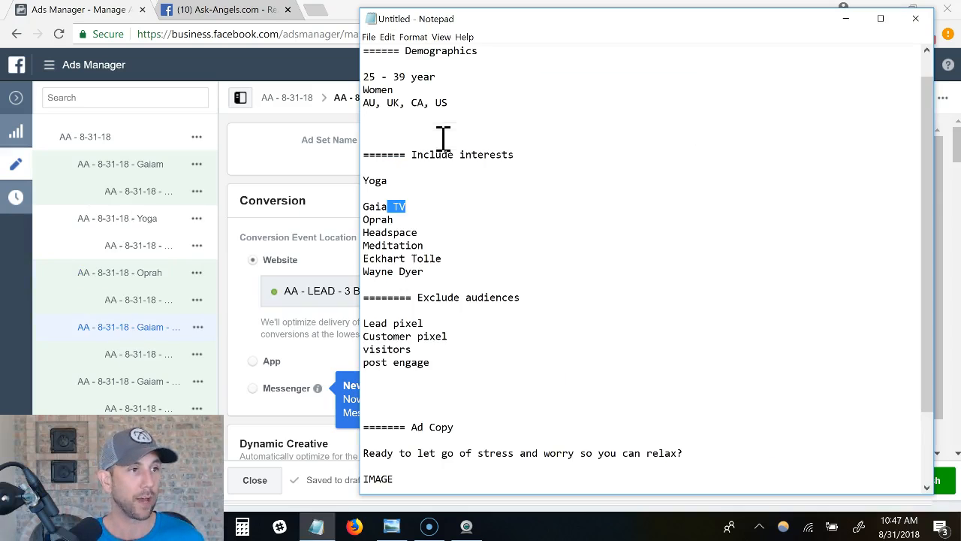
key("alt+Tab")
left_click_drag(433, 139, 493, 139)
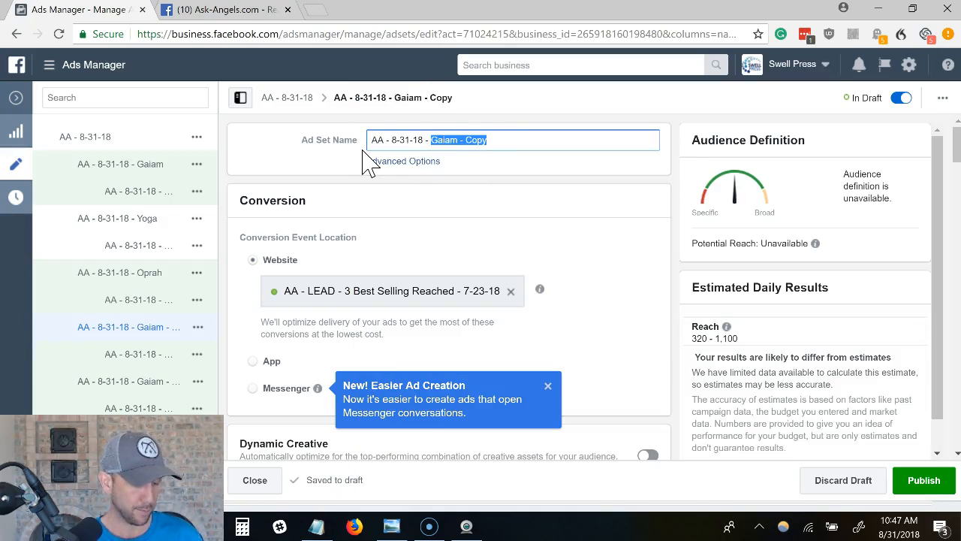
type("Headspace")
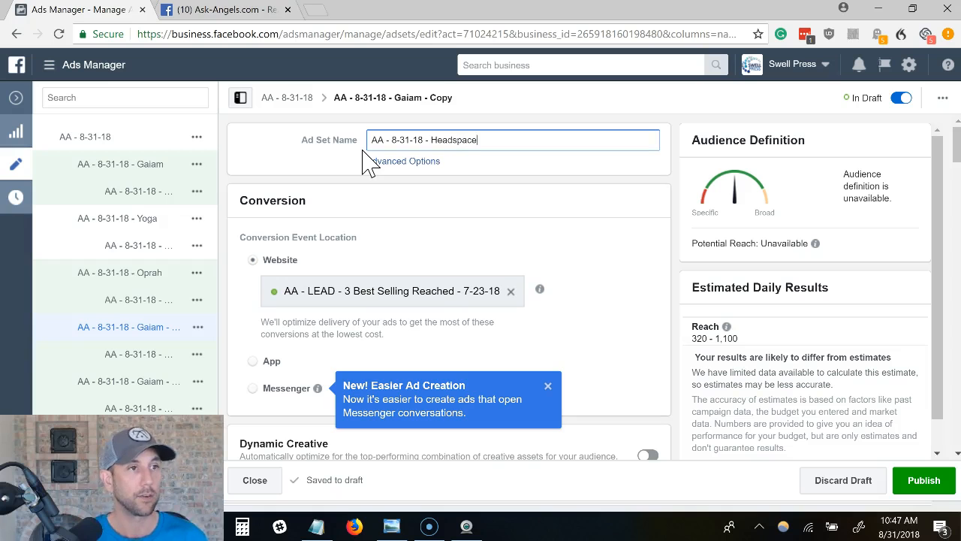
- Dismiss the ad creation tip and replace Gaiam with the headspace interest in the Headspace ad set's detailed targeting
scroll(390, 165, "down", 7)
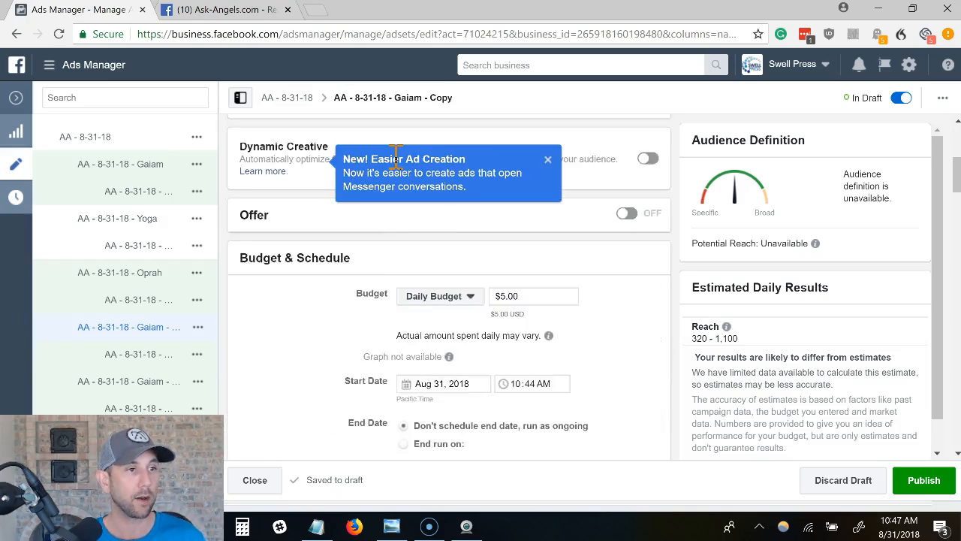
left_click(547, 159)
scroll(563, 182, "down", 8)
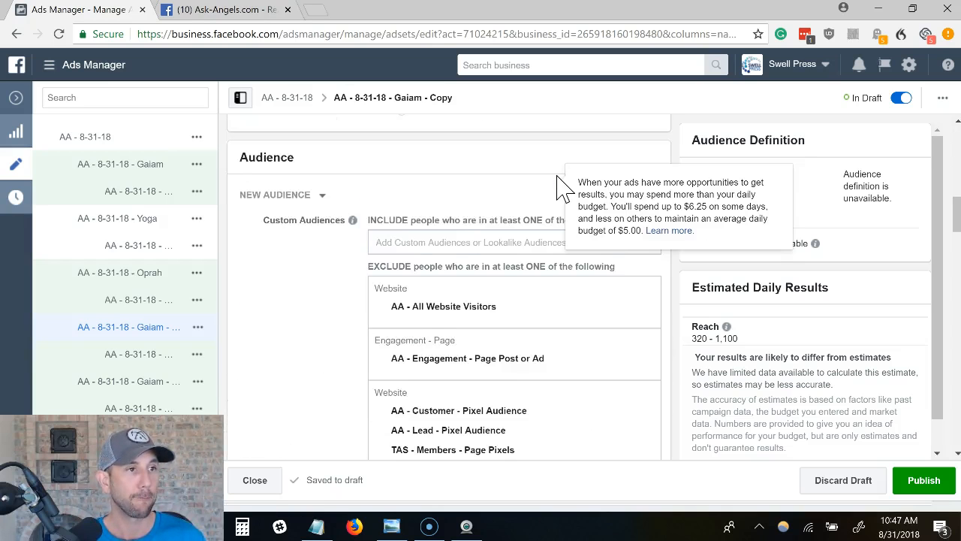
scroll(333, 251, "down", 3)
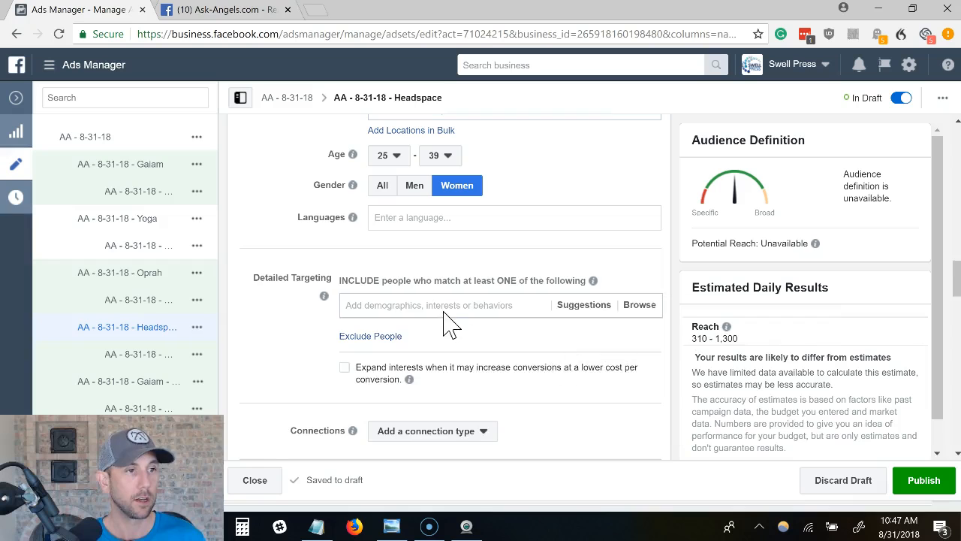
left_click(350, 315)
type("Headspace")
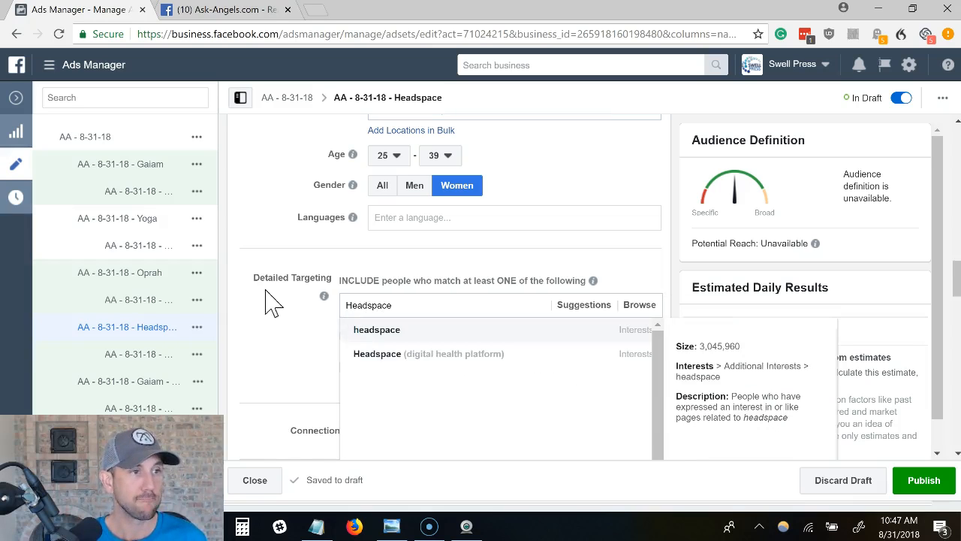
left_click(402, 338)
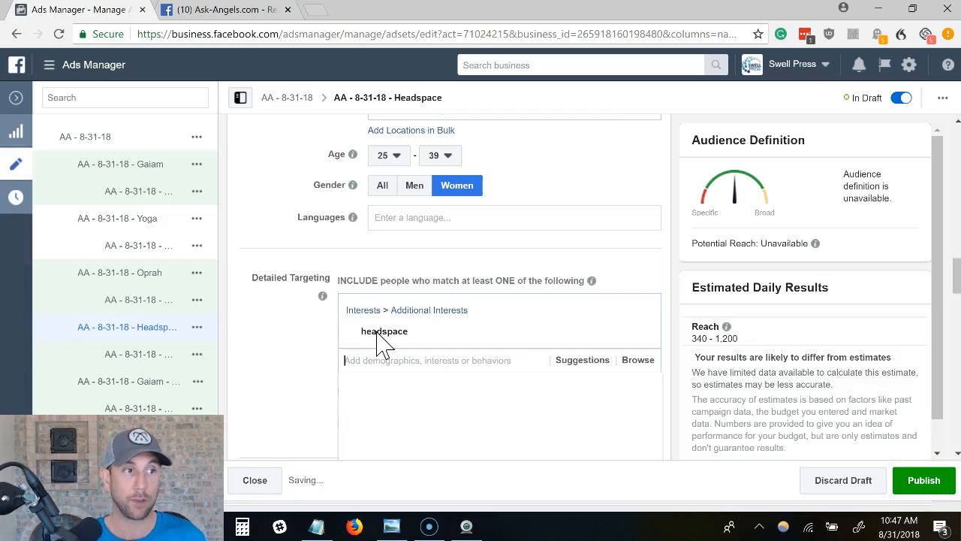
- Open the third Gaiam copy and remove the Gaiam interest from its detailed targeting
left_click(153, 391)
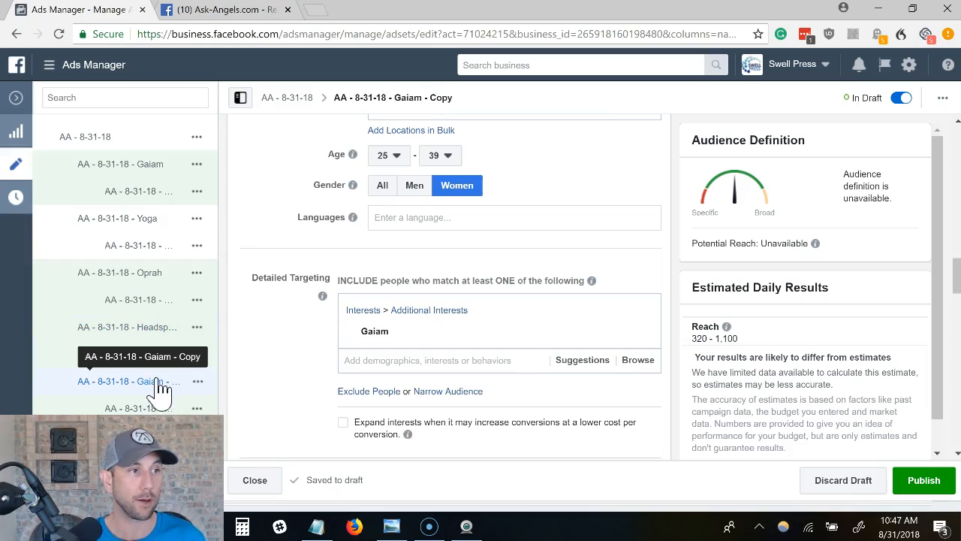
mouse_move(568, 350)
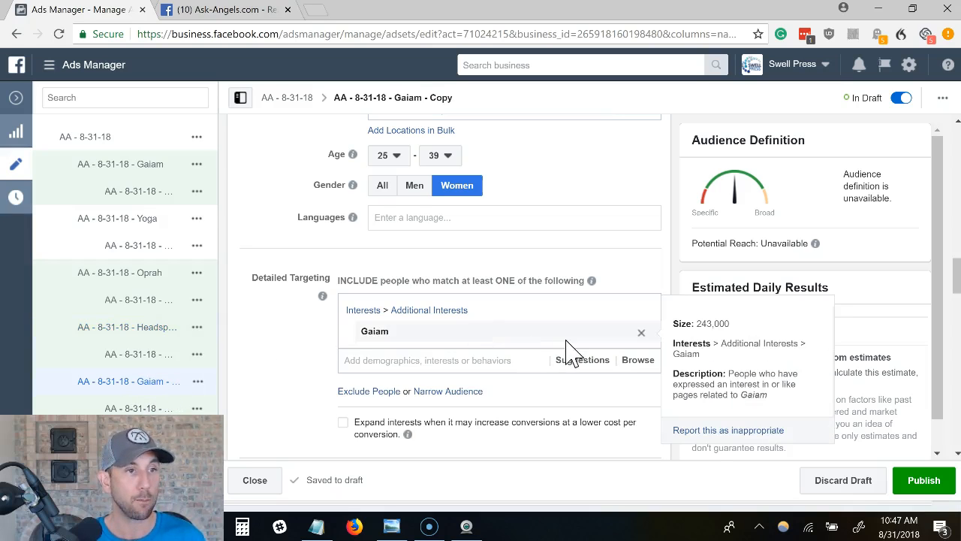
left_click(642, 333)
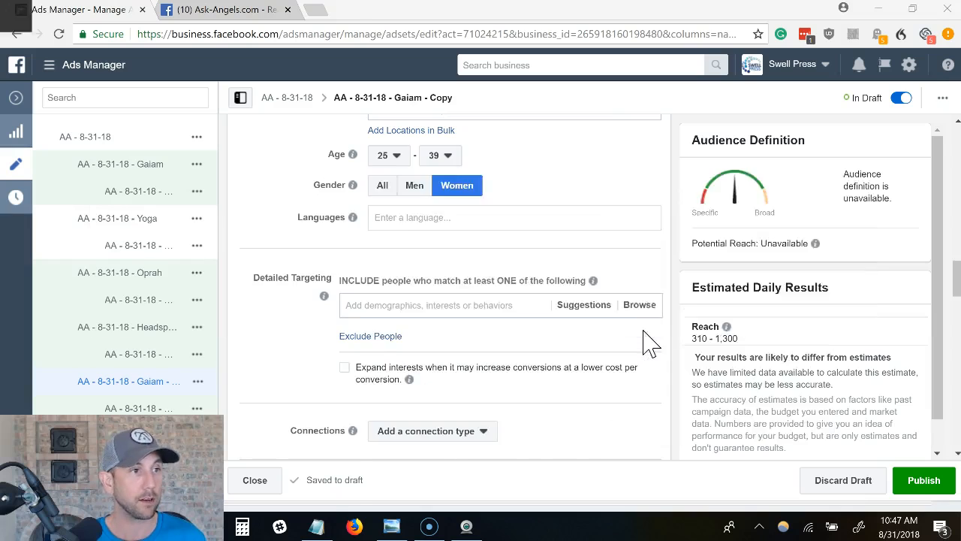
- Check the next interest in the Notepad list and look up Meditation in the third copy's detailed targeting
key("alt+Tab")
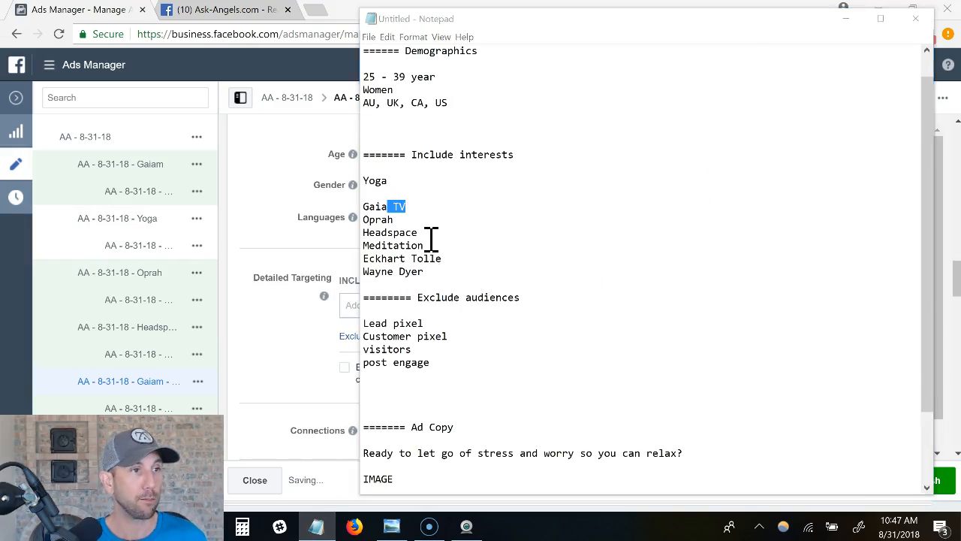
key("alt+Tab")
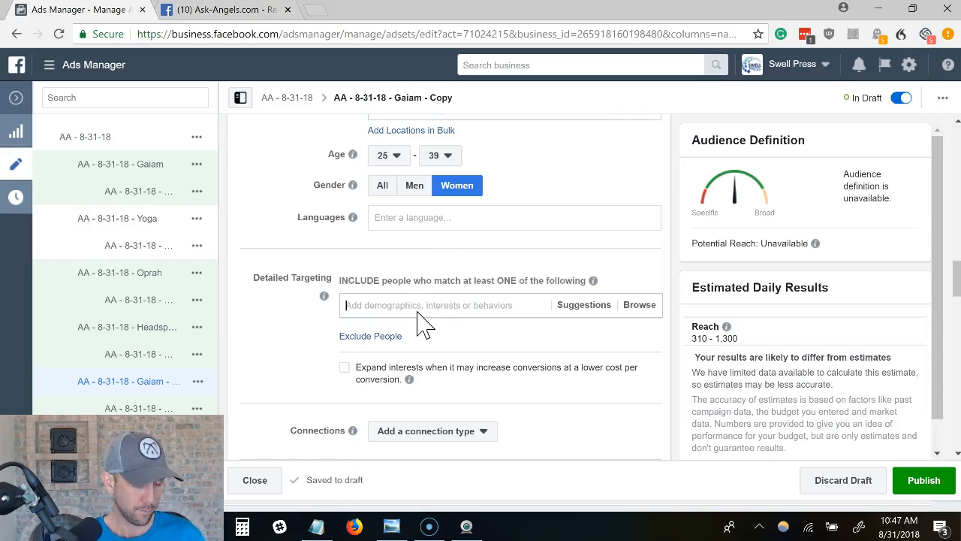
type("Meditation")
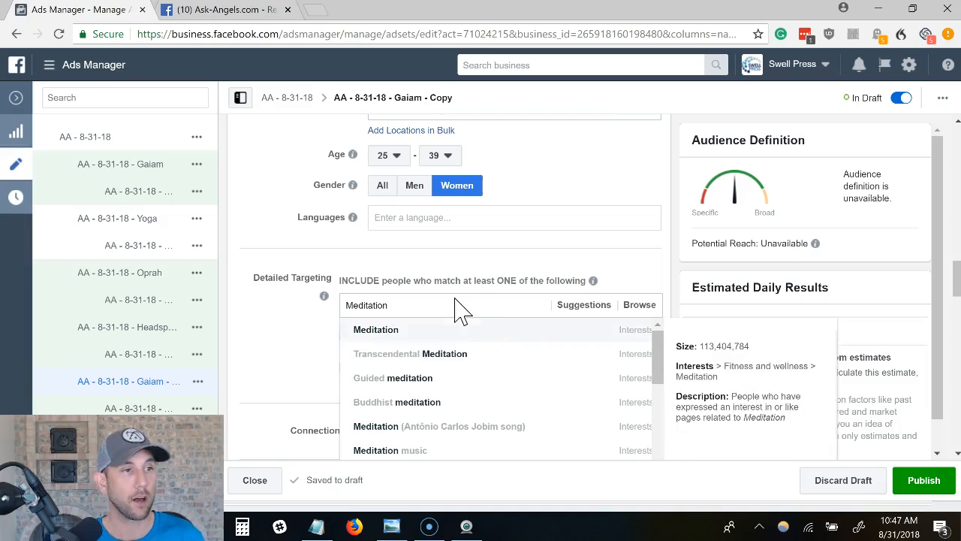
- Check the interest list in Notepad and add Eckhart Tolle as the detailed targeting interest instead of Meditation in the third Gaiam copy
key("alt+Tab")
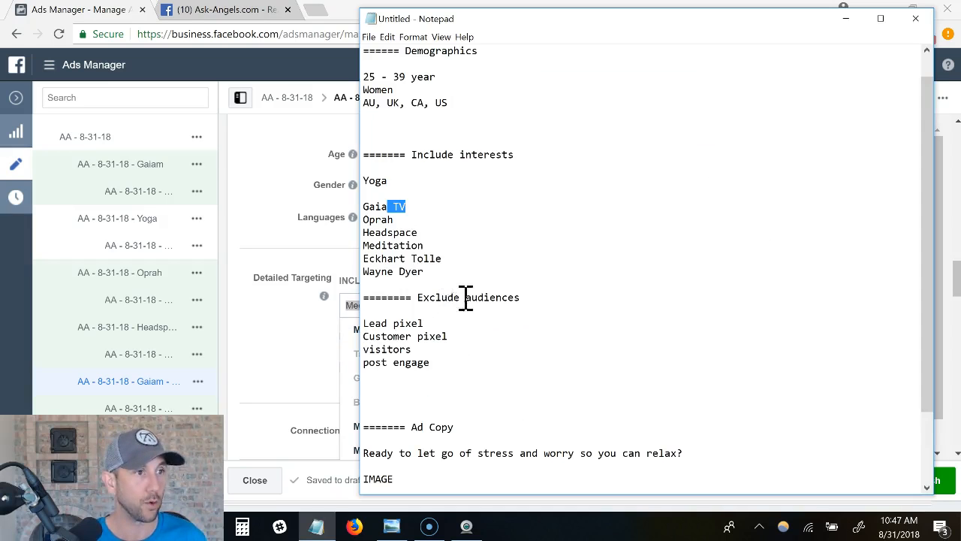
key("alt+Tab")
type("E")
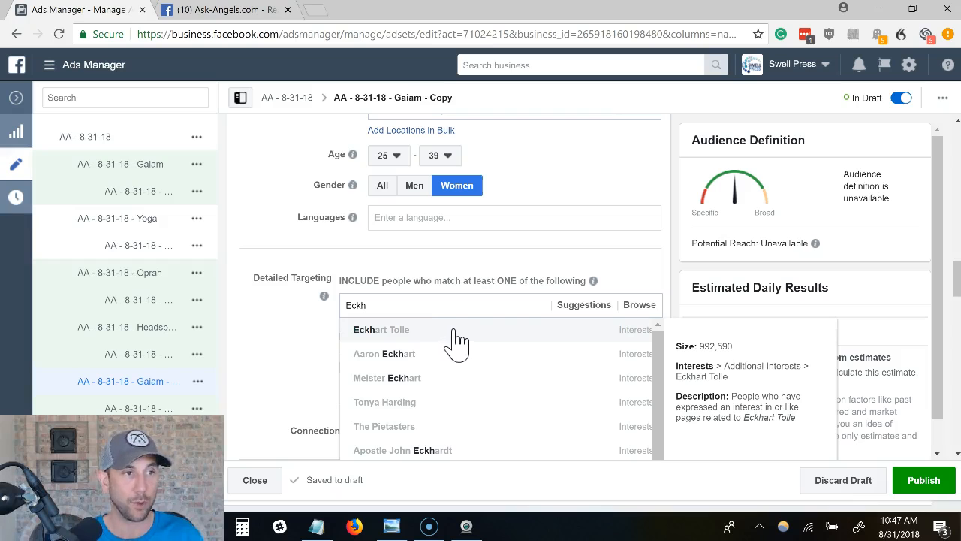
left_click(399, 329)
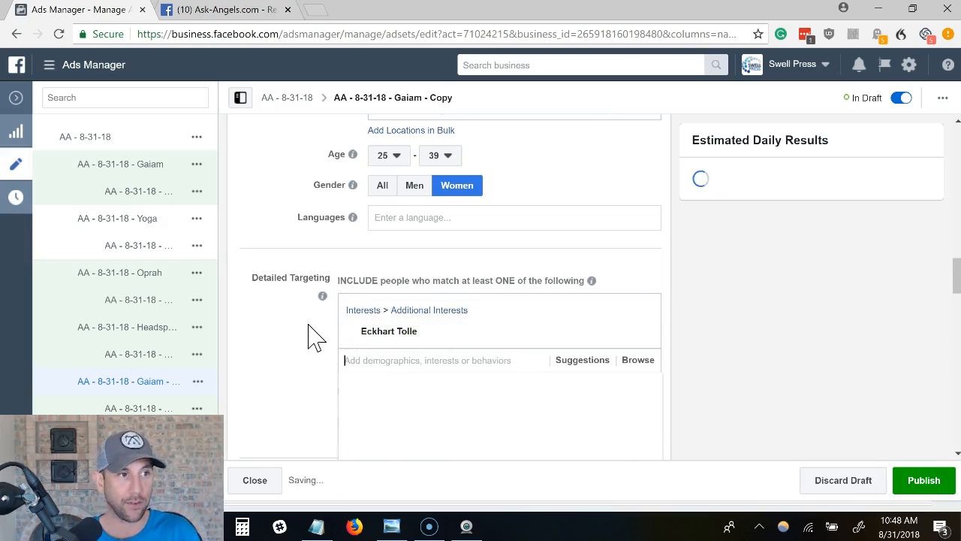
- Rename the third Gaiam copy ad set as "AA - 8-31-18 - Echkart Tolle"
scroll(316, 338, "up", 20)
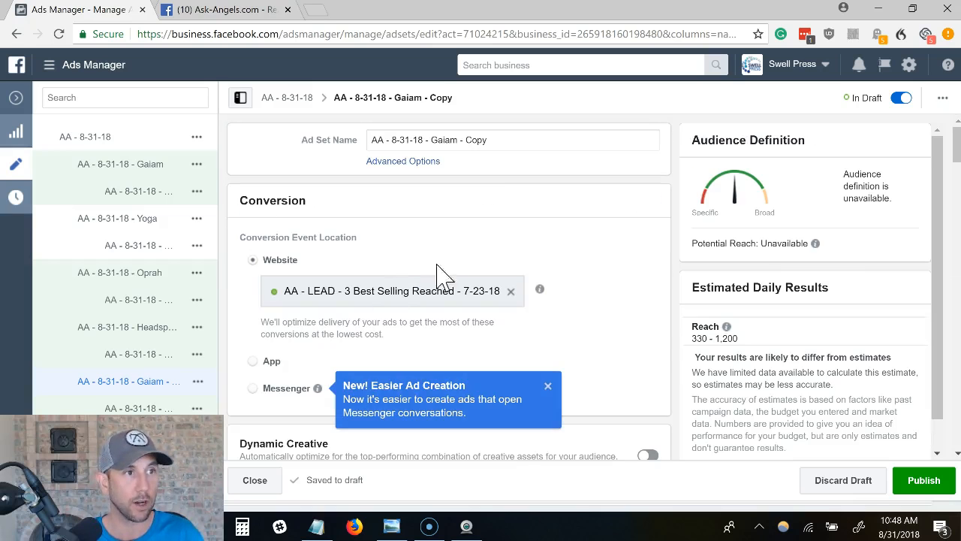
left_click_drag(431, 141, 498, 146)
type("Echkart")
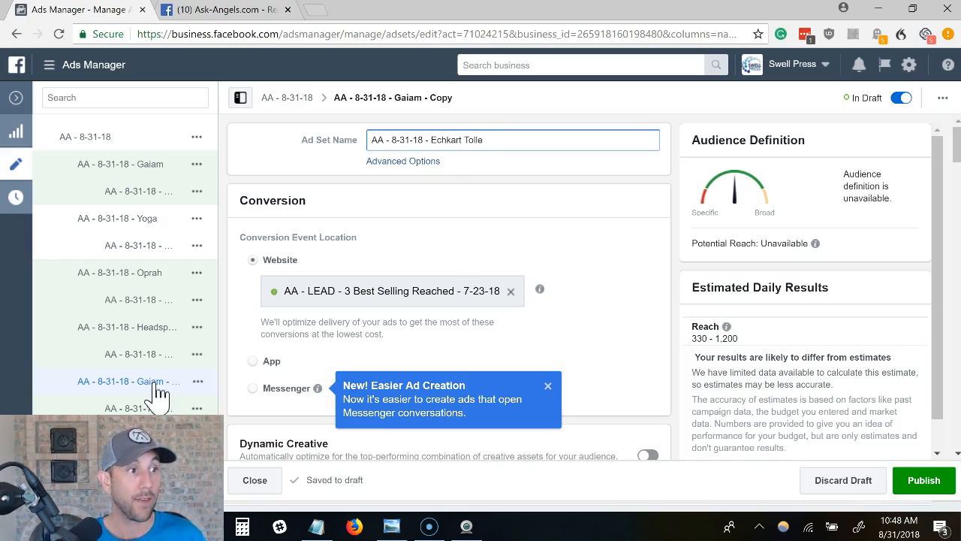
key("Tab")
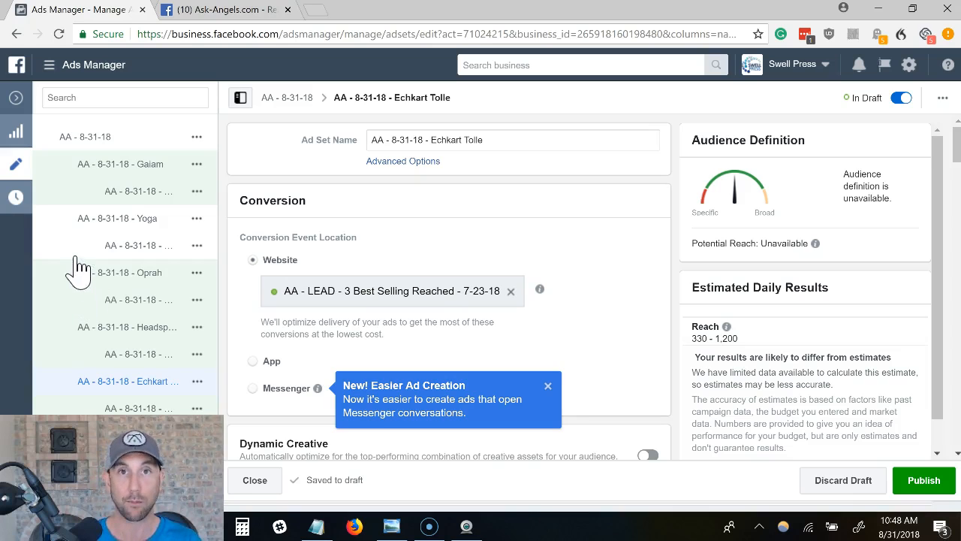
- Review the existing-post ads in the Echkart Tolle, Headspace and Oprah ad sets, and switch to the ad-sets diagram in Windows Photo Viewer
left_click(139, 407)
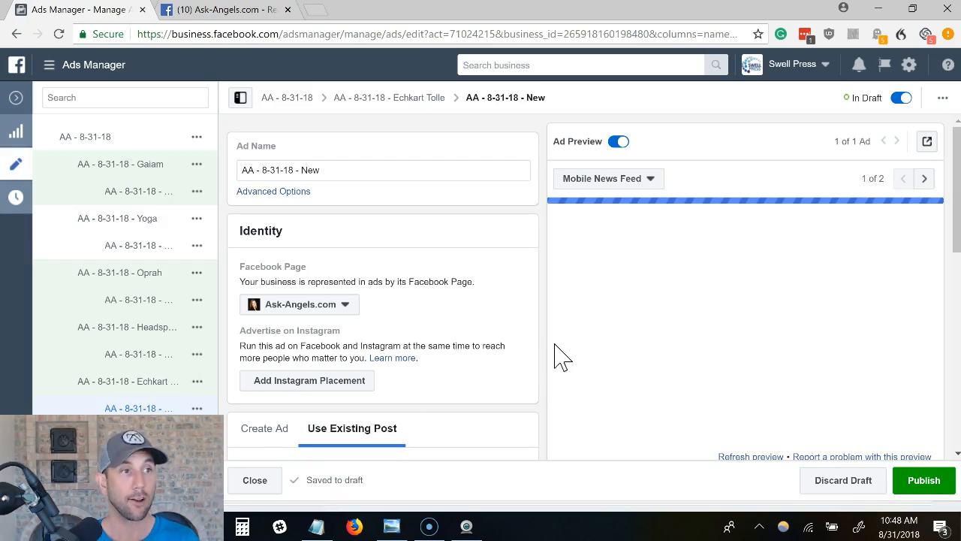
scroll(526, 344, "down", 2)
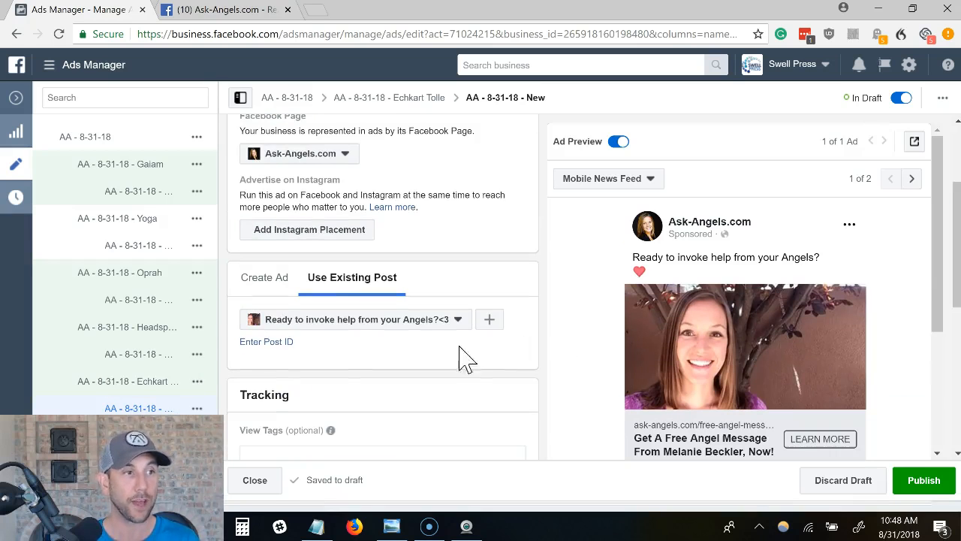
scroll(571, 368, "down", 1)
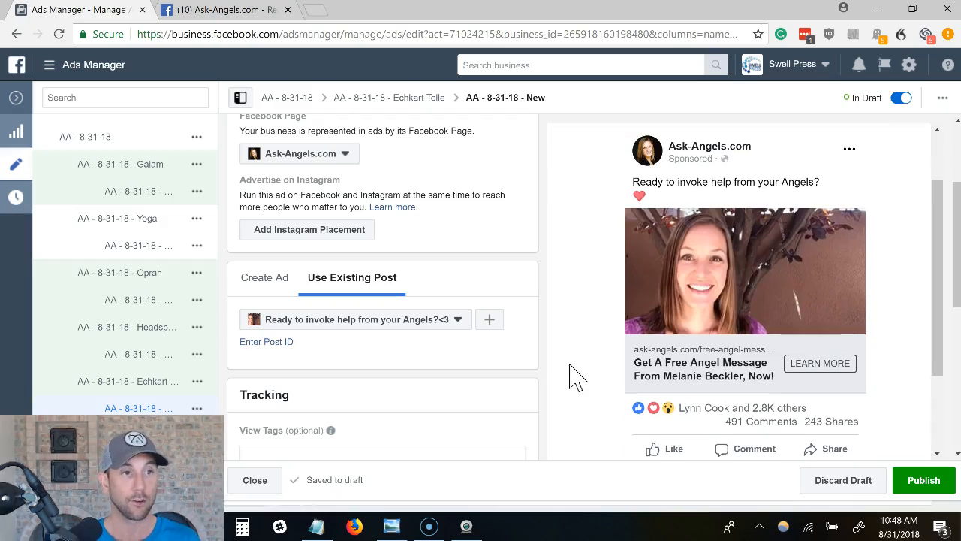
left_click(148, 356)
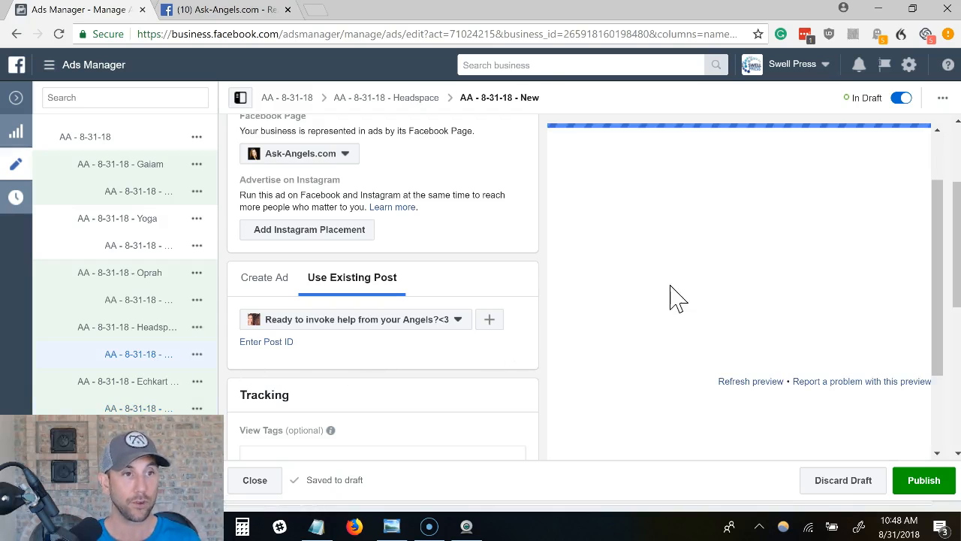
left_click(107, 305)
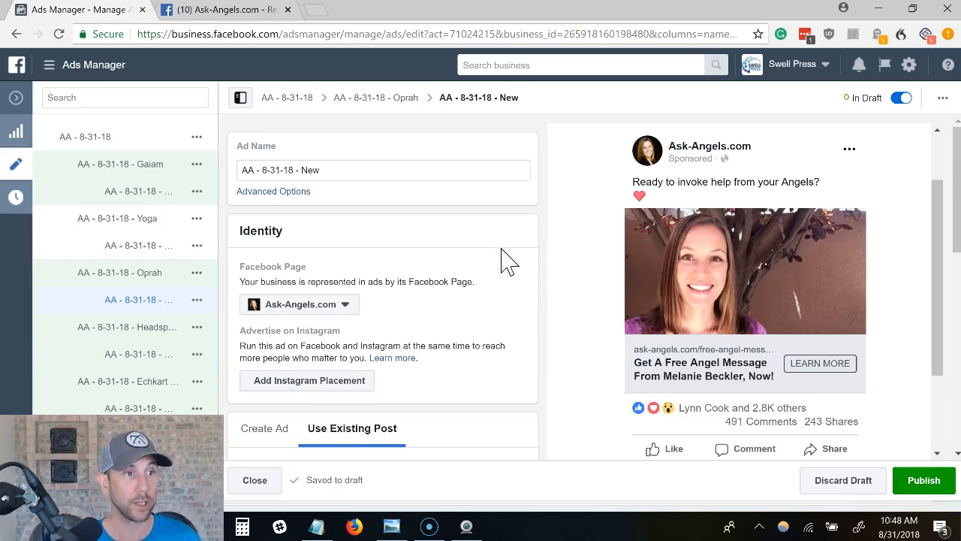
key("alt+Tab")
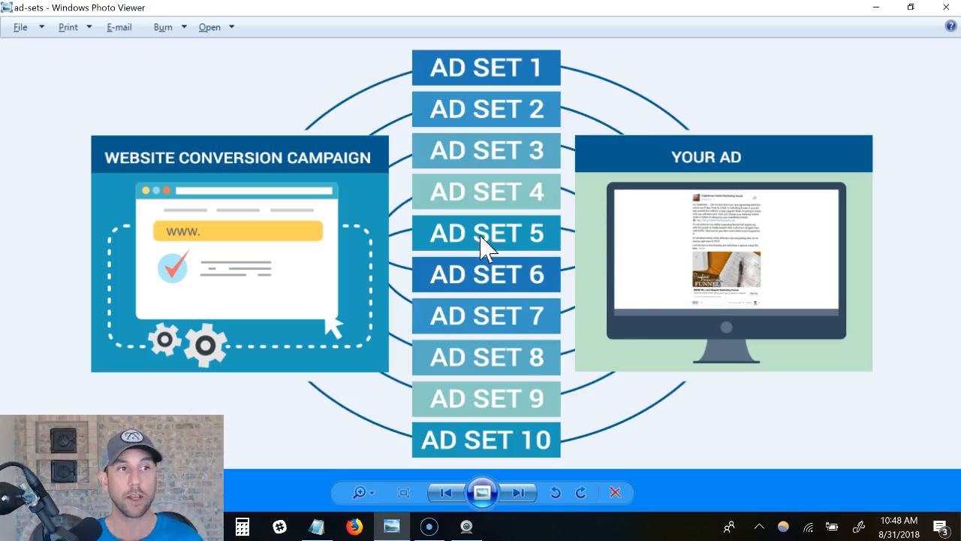